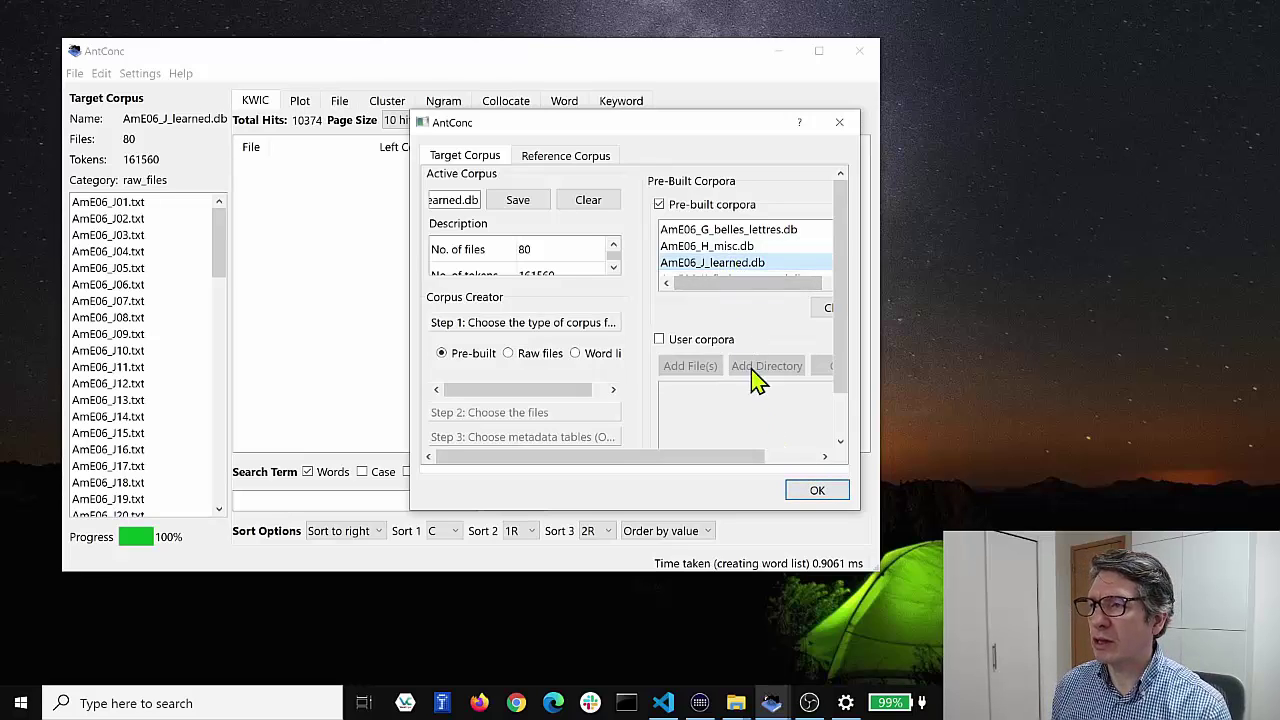
- Accept the AmE06_J_learned.db target corpus and run a KWIC search for the word "we"
left_click(814, 490)
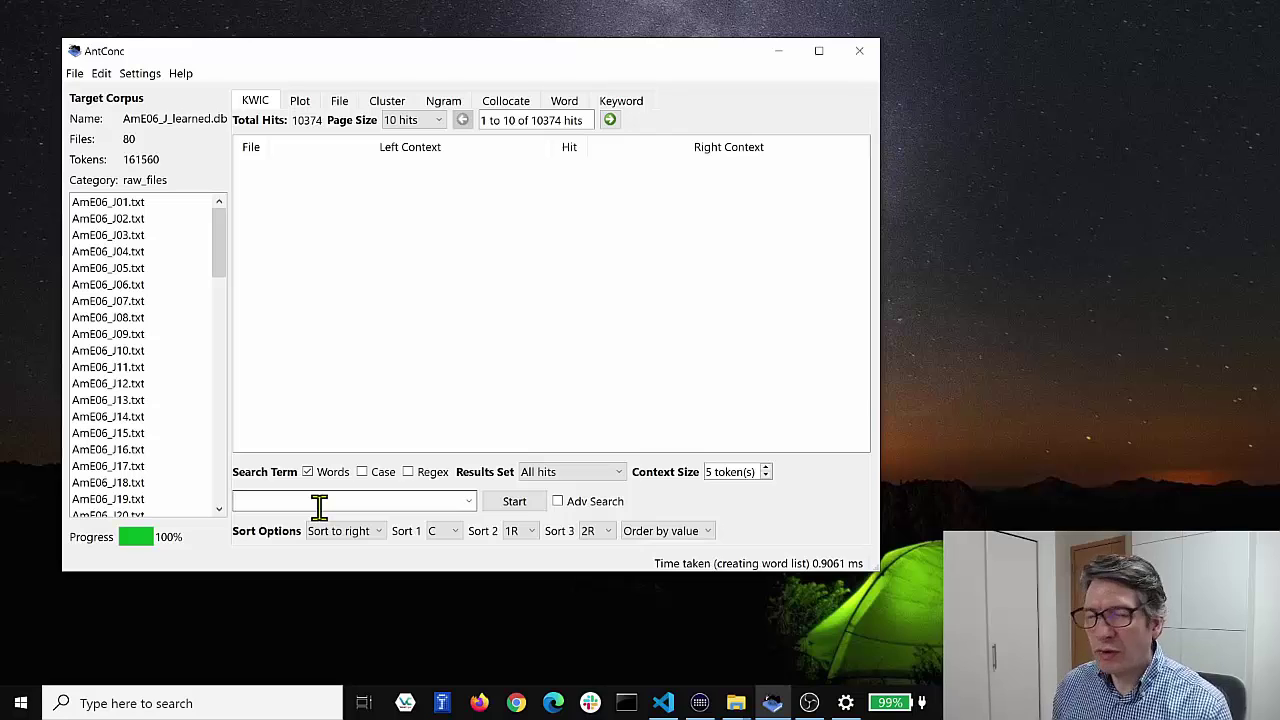
type("we")
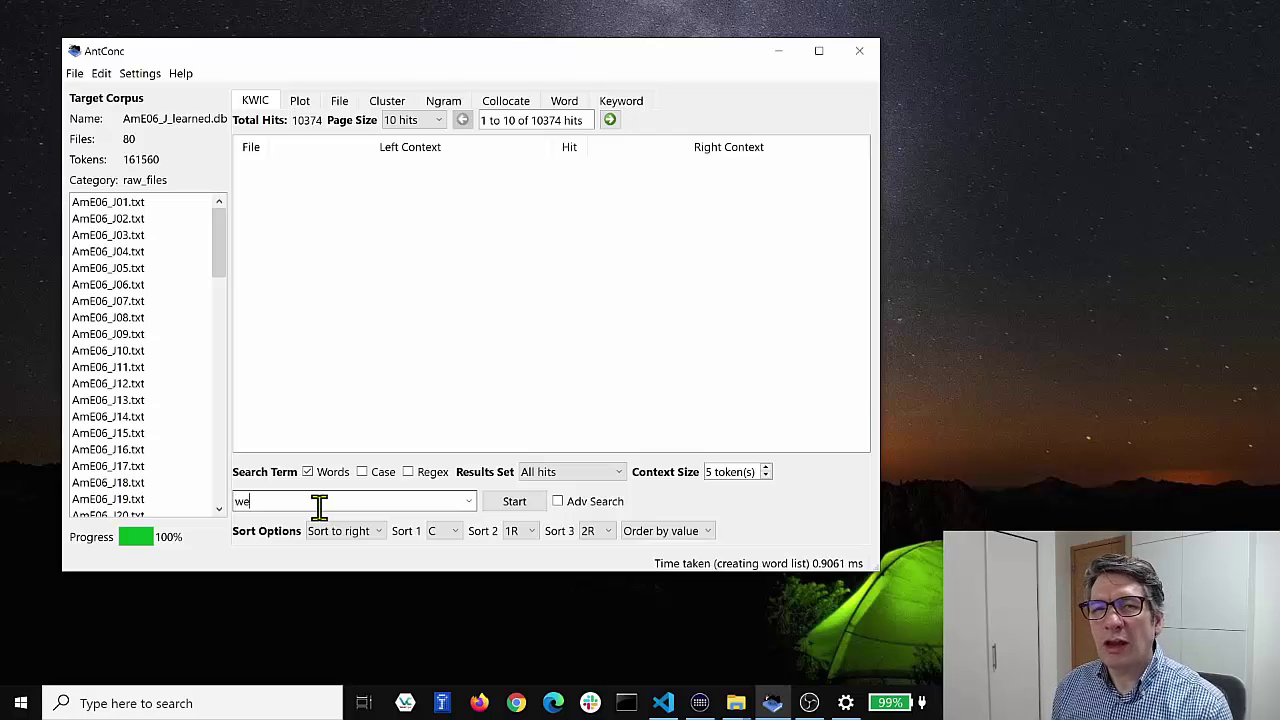
key("Return")
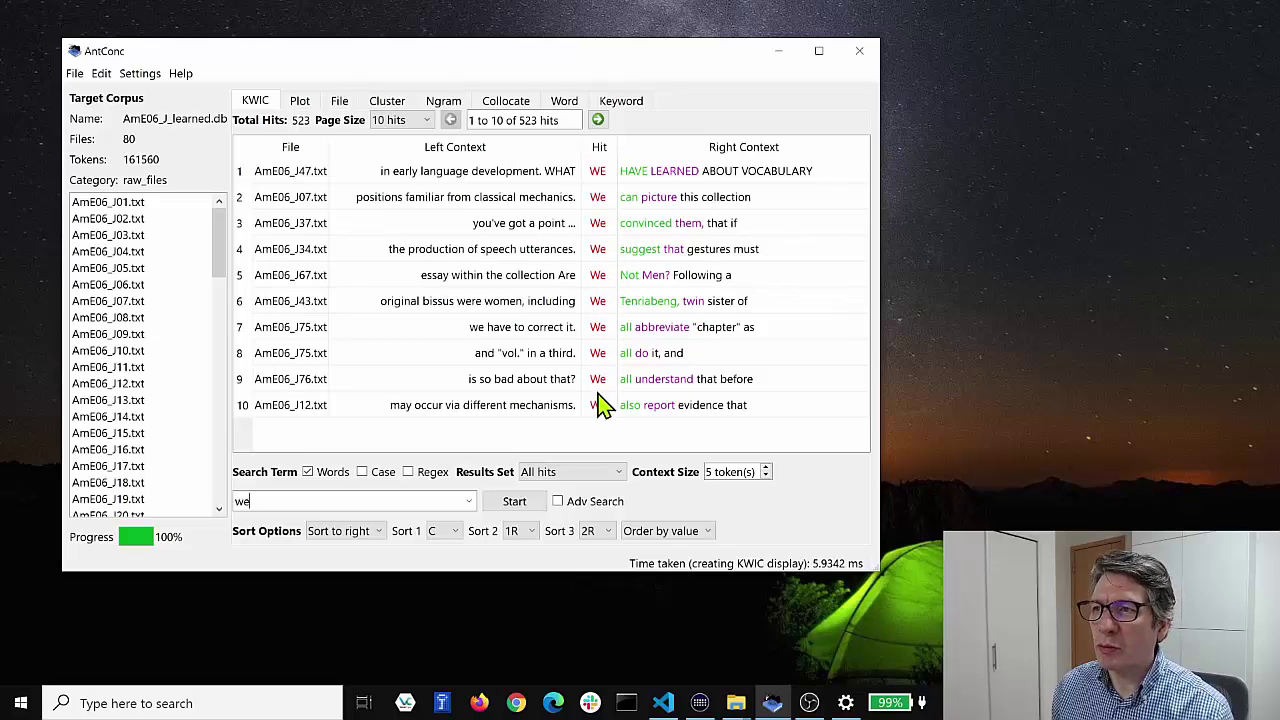
- Page back and forth through the right-sorted KWIC hits to examine which words follow "we"
left_click(597, 121)
left_click(597, 121)
left_click(597, 121)
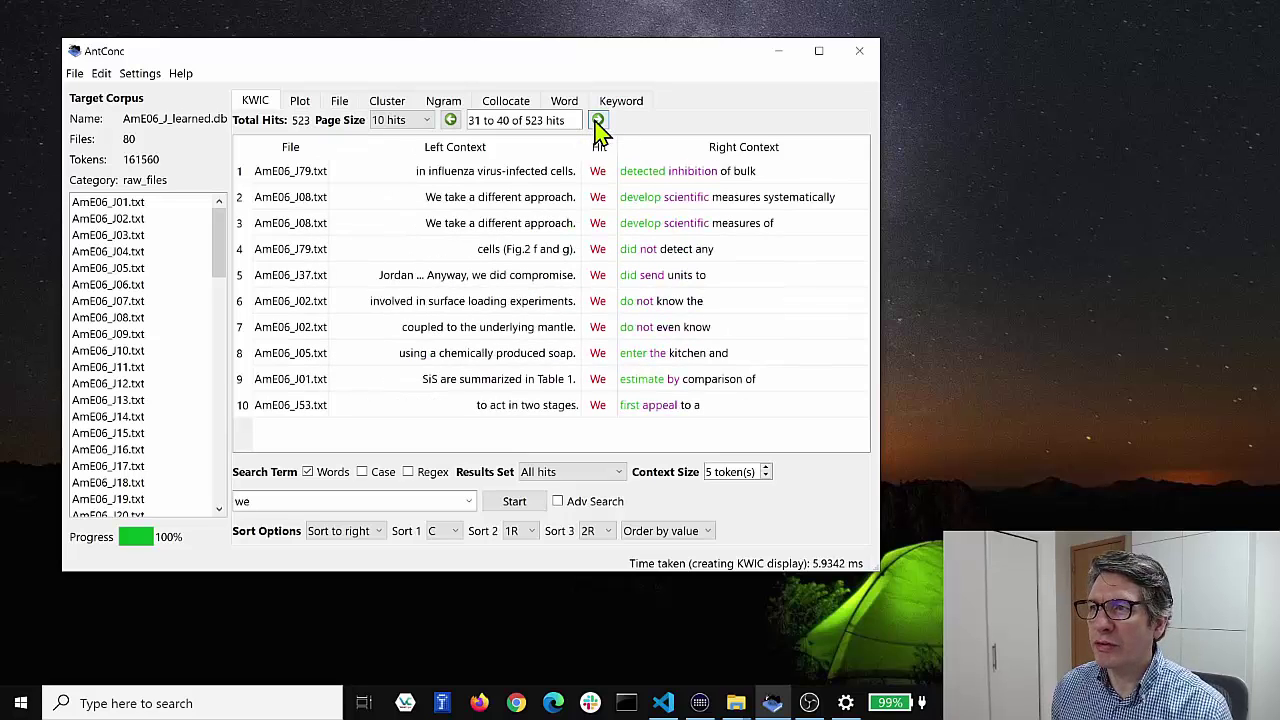
left_click(597, 121)
left_click(597, 121)
left_click(597, 121)
left_click(597, 121)
left_click(597, 121)
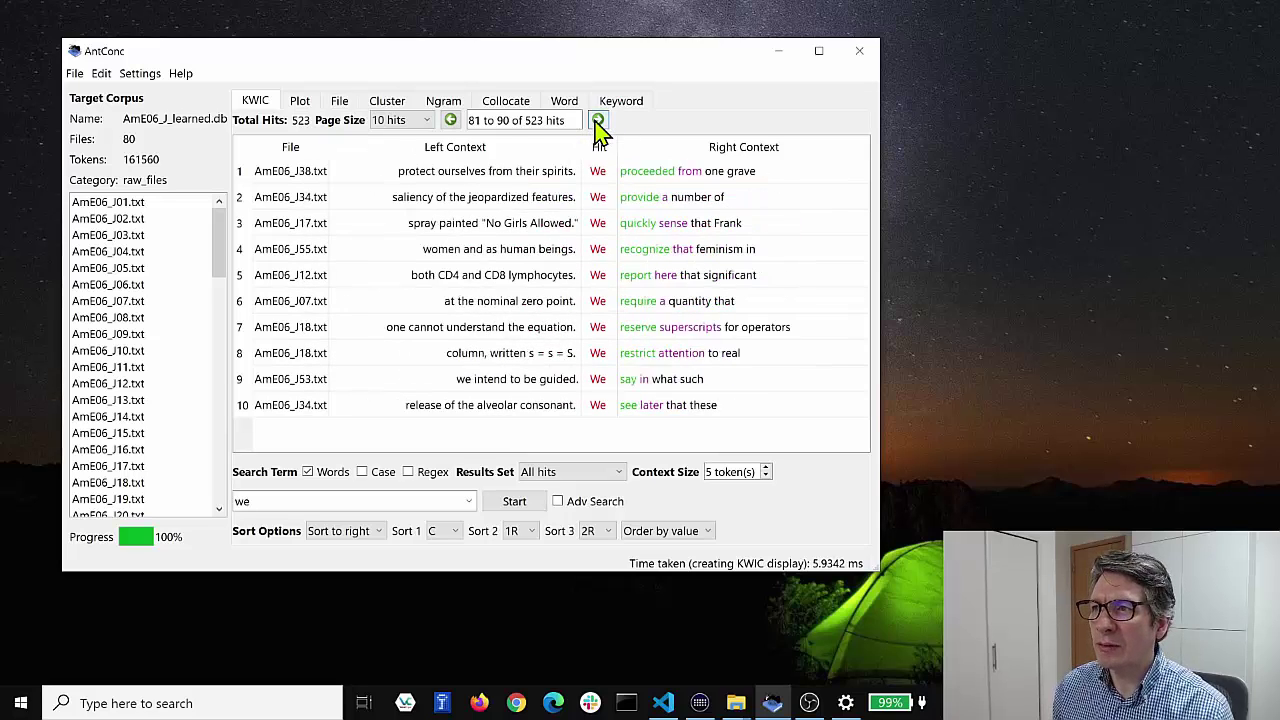
left_click(597, 121)
left_click(597, 121)
left_click(597, 121)
left_click(597, 121)
left_click(597, 121)
left_click(597, 121)
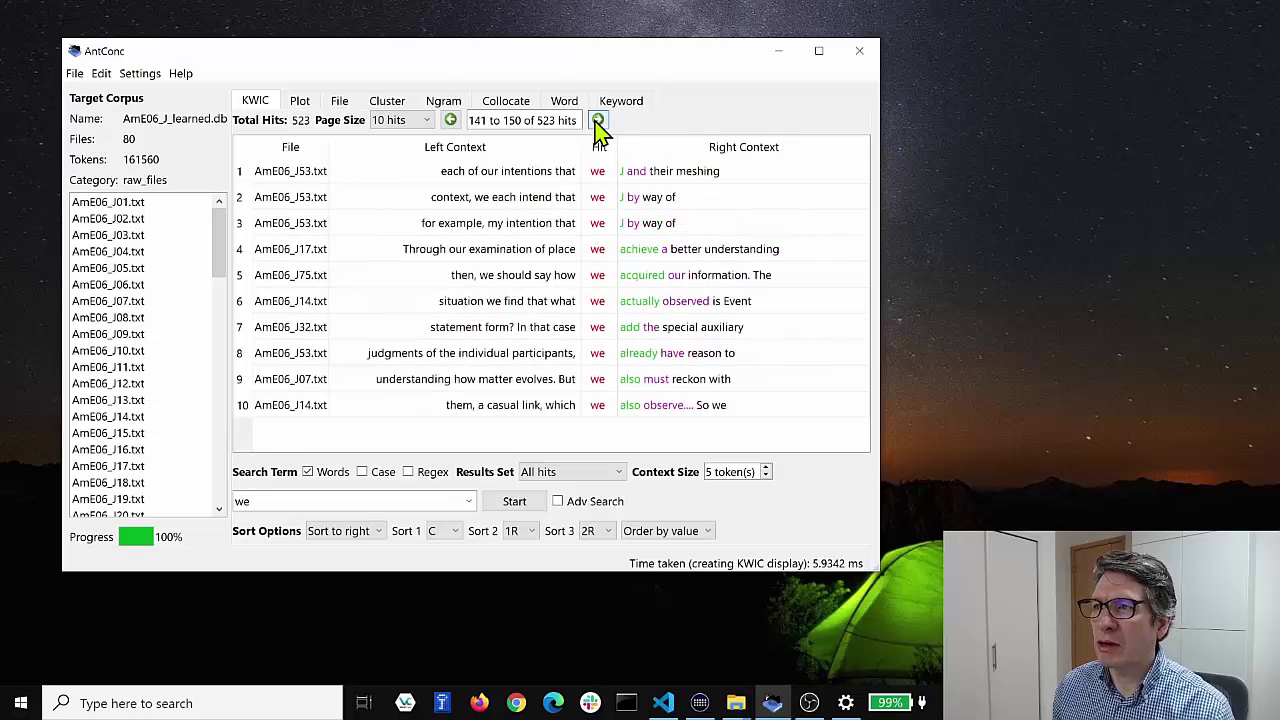
left_click(451, 121)
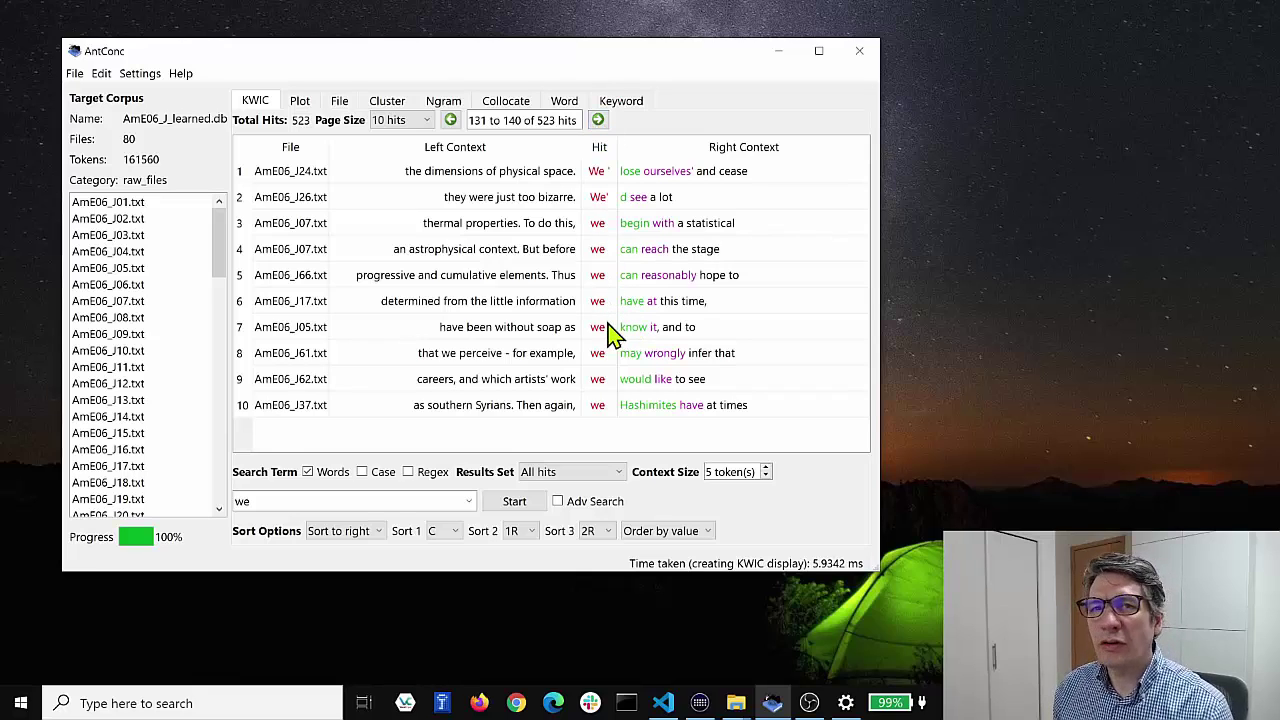
left_click(598, 120)
left_click(598, 120)
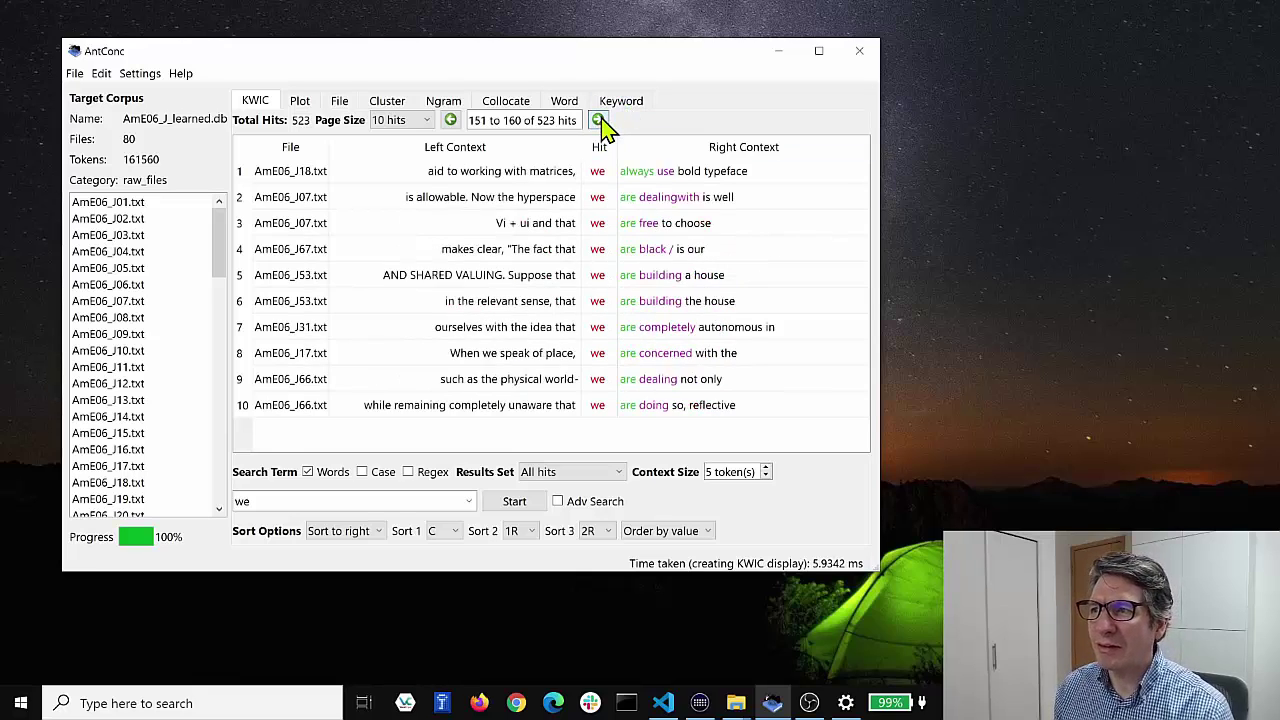
left_click(598, 120)
left_click(598, 120)
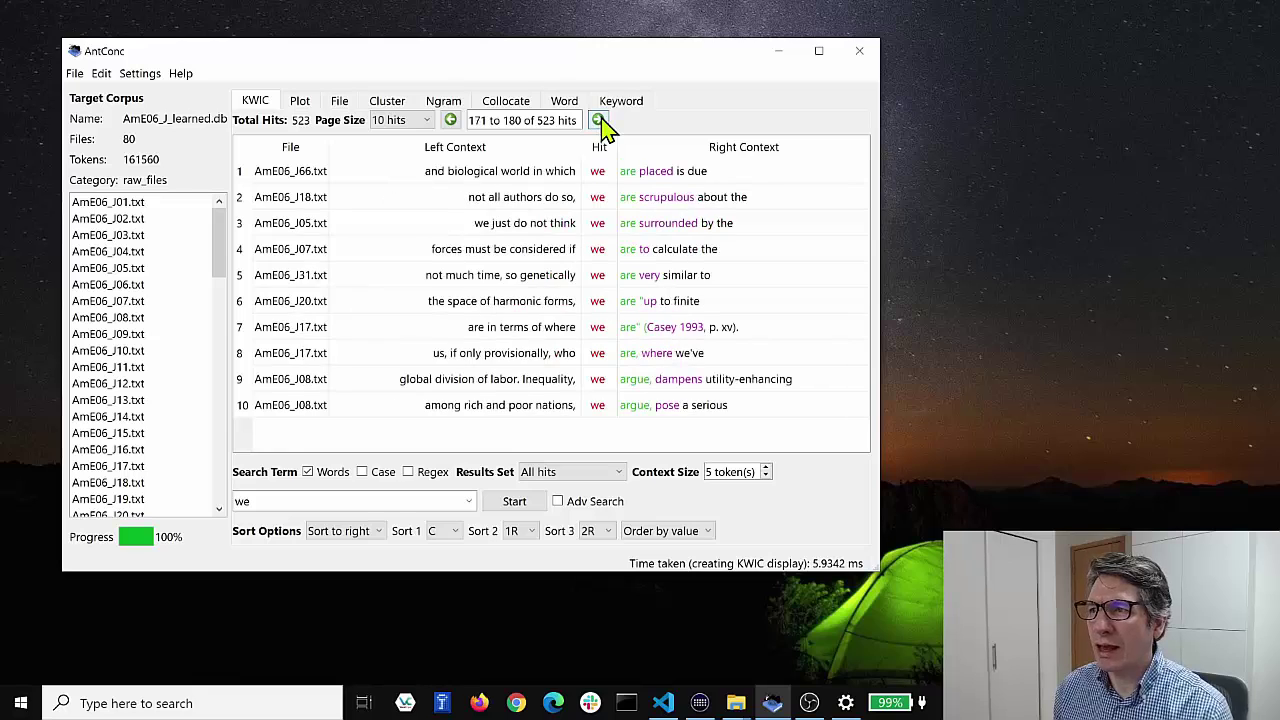
left_click(450, 120)
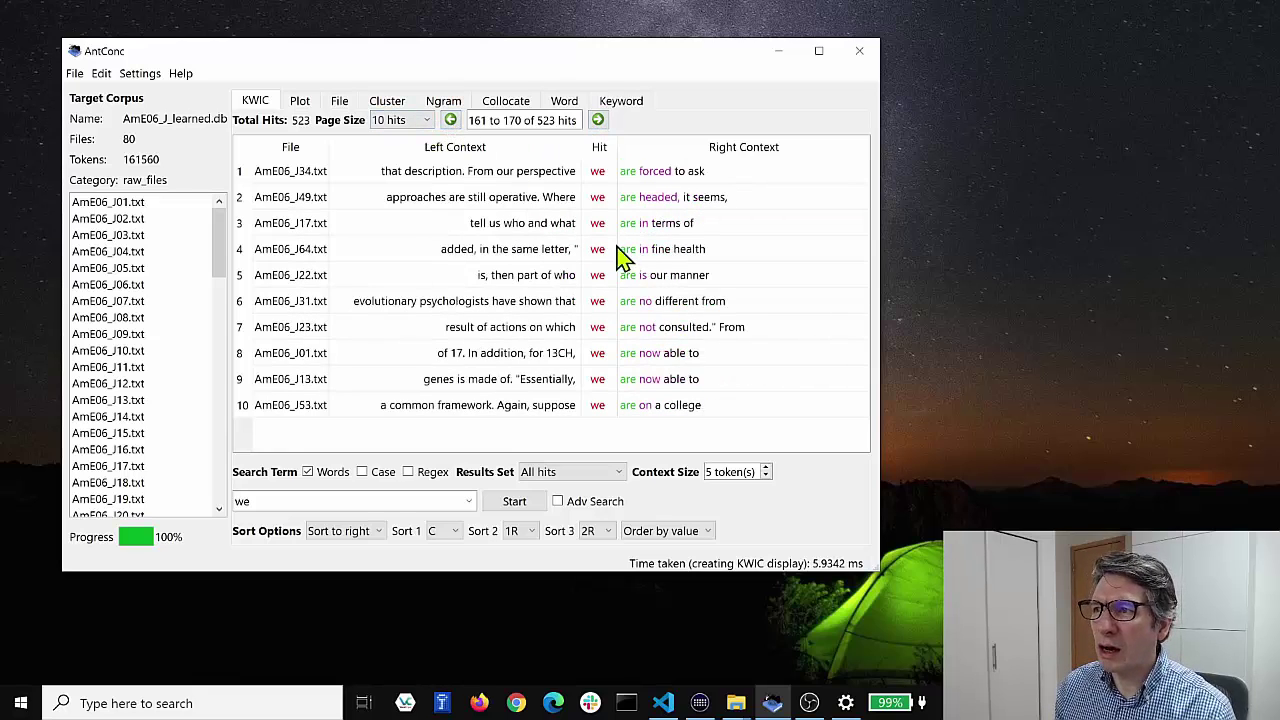
left_click(598, 120)
left_click(598, 120)
left_click(598, 120)
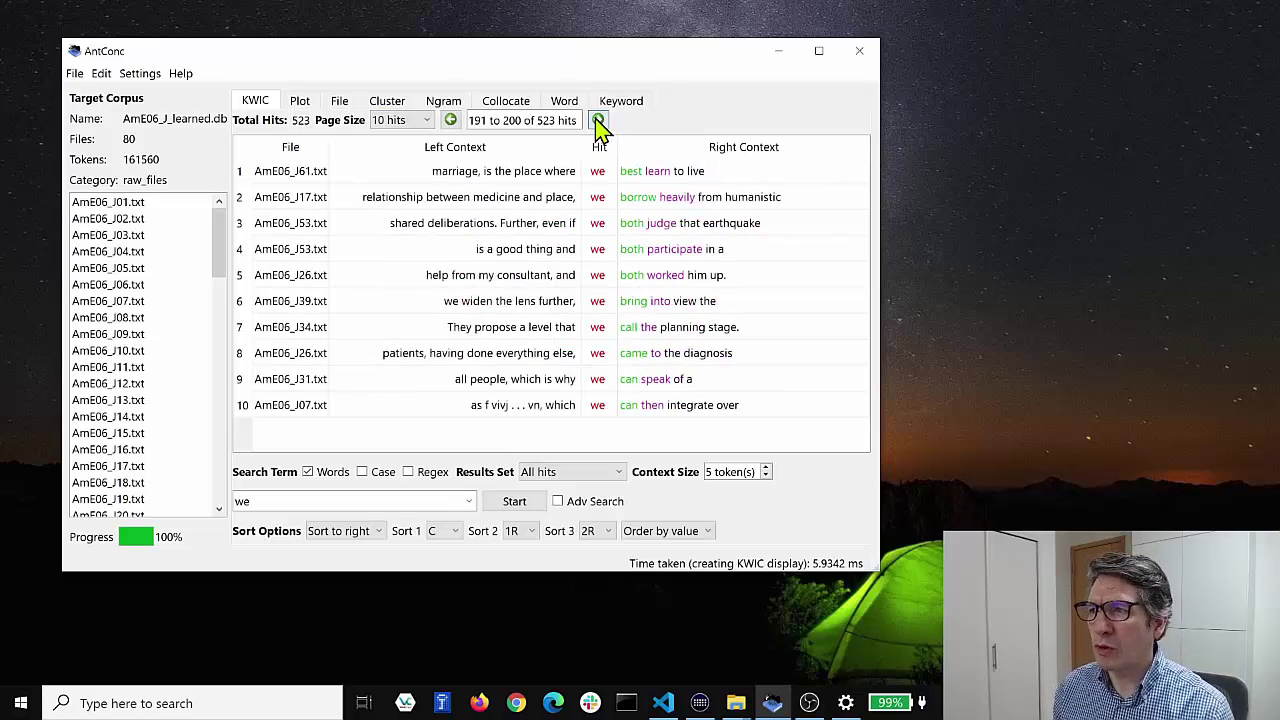
left_click(598, 120)
left_click(598, 120)
left_click(598, 120)
left_click(598, 120)
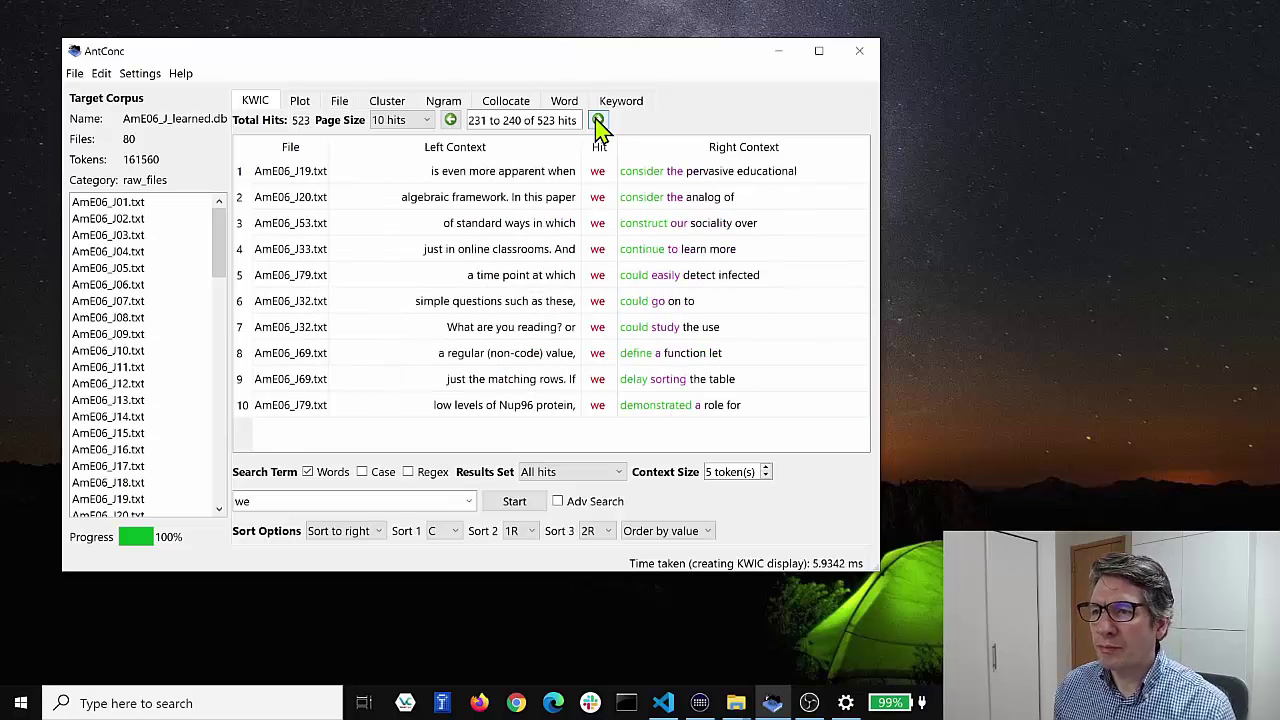
- Change the sort option to Sort to left and rerun the KWIC search for "we"
left_click(372, 533)
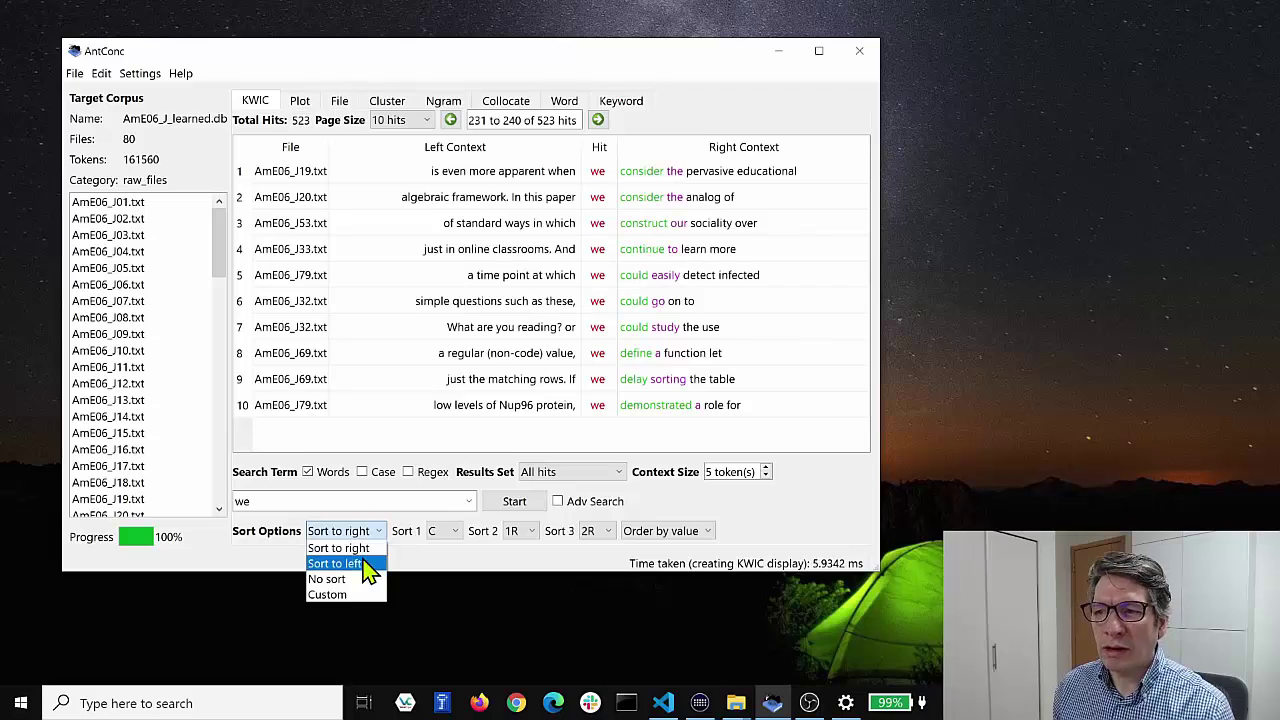
left_click(336, 564)
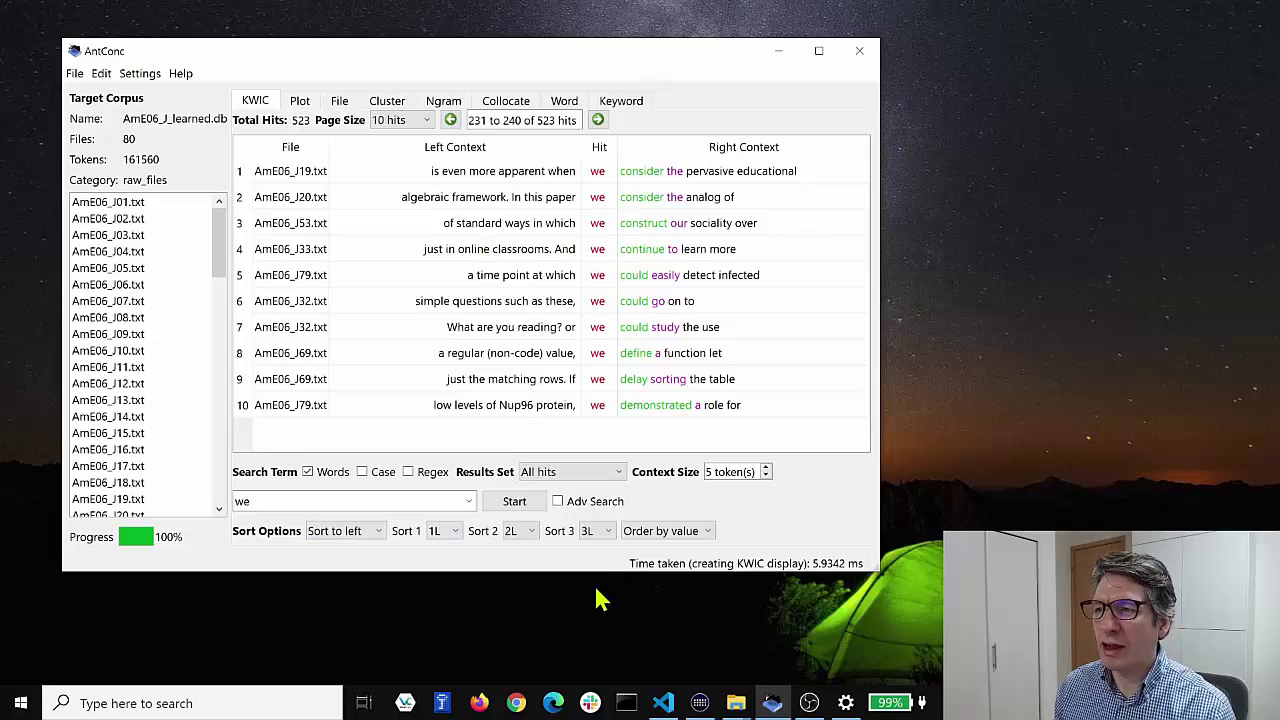
left_click(526, 503)
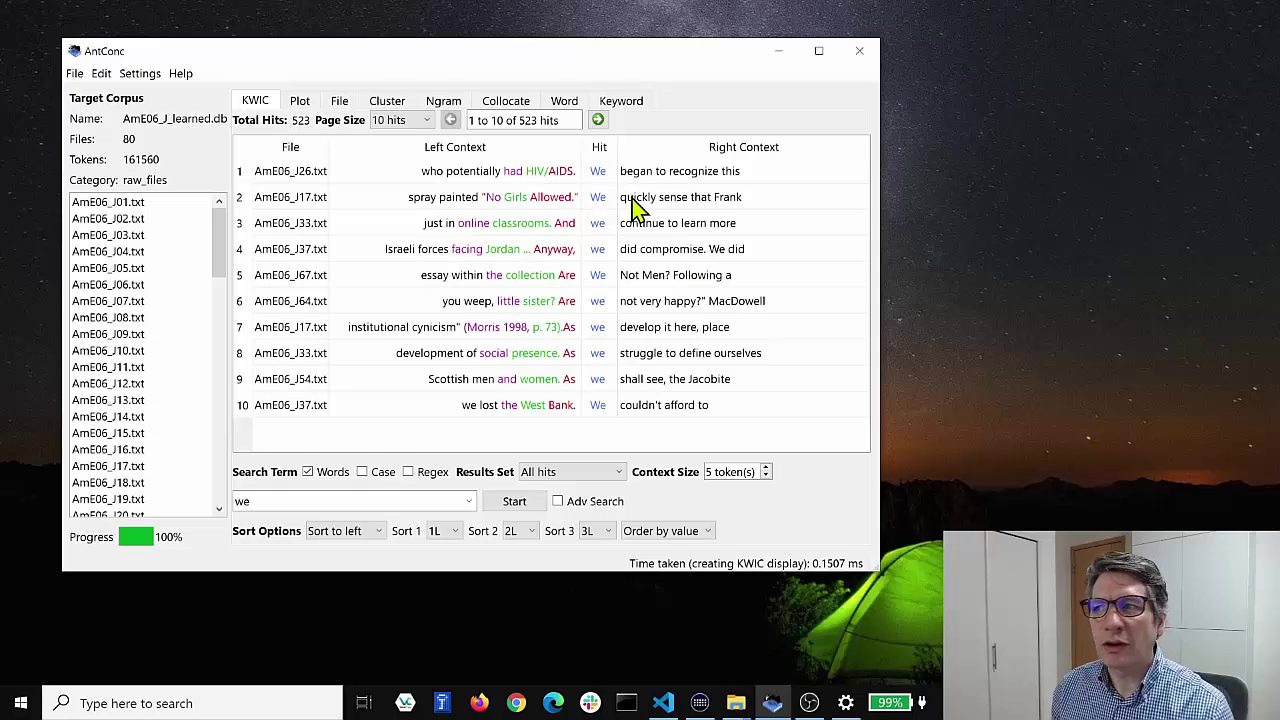
- Page through the left-sorted hits to examine the words before "we", ending on the first page
left_click(597, 120)
left_click(597, 120)
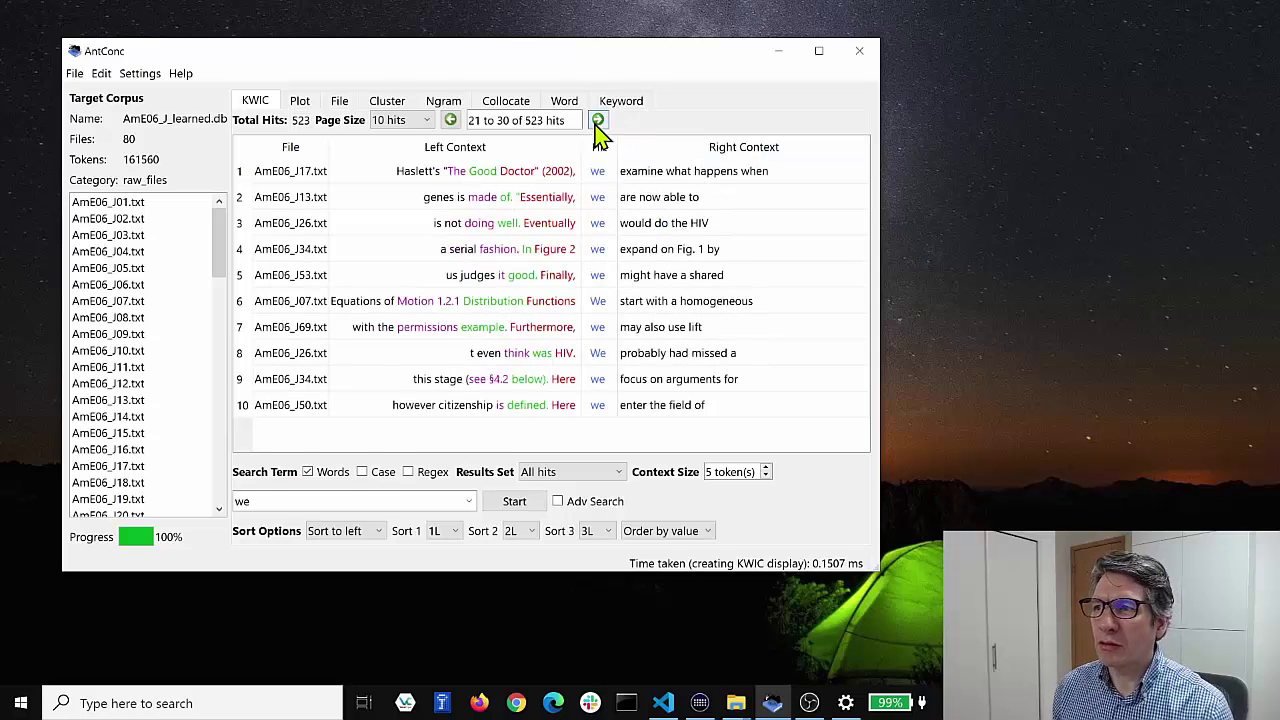
left_click(597, 120)
left_click(597, 120)
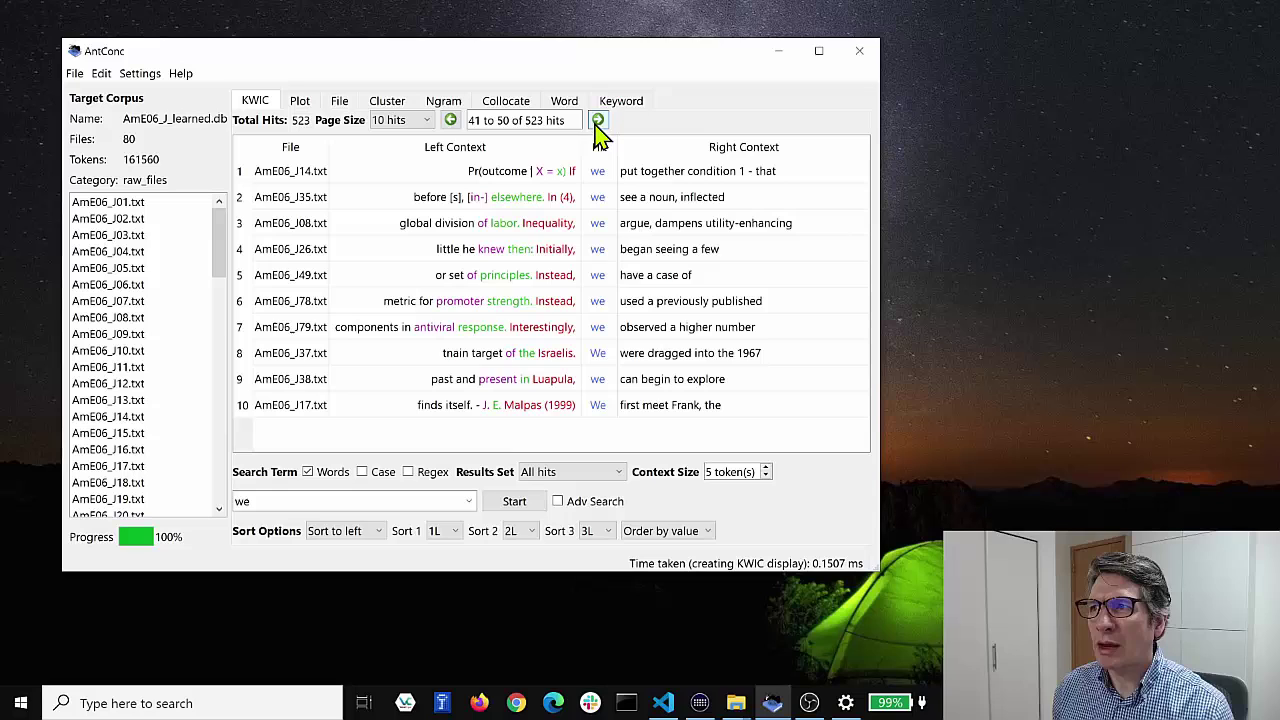
left_click(450, 120)
left_click(450, 120)
left_click(450, 120)
left_click(450, 120)
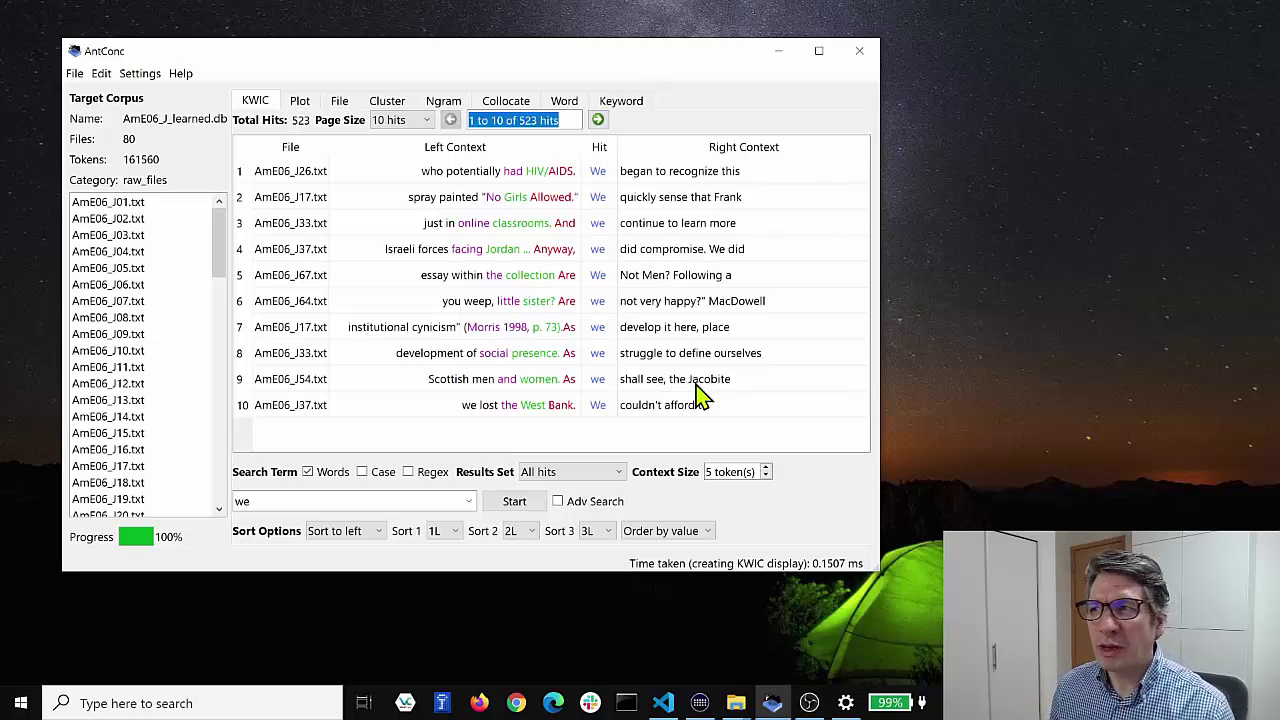
left_click(597, 120)
left_click(597, 120)
left_click(597, 120)
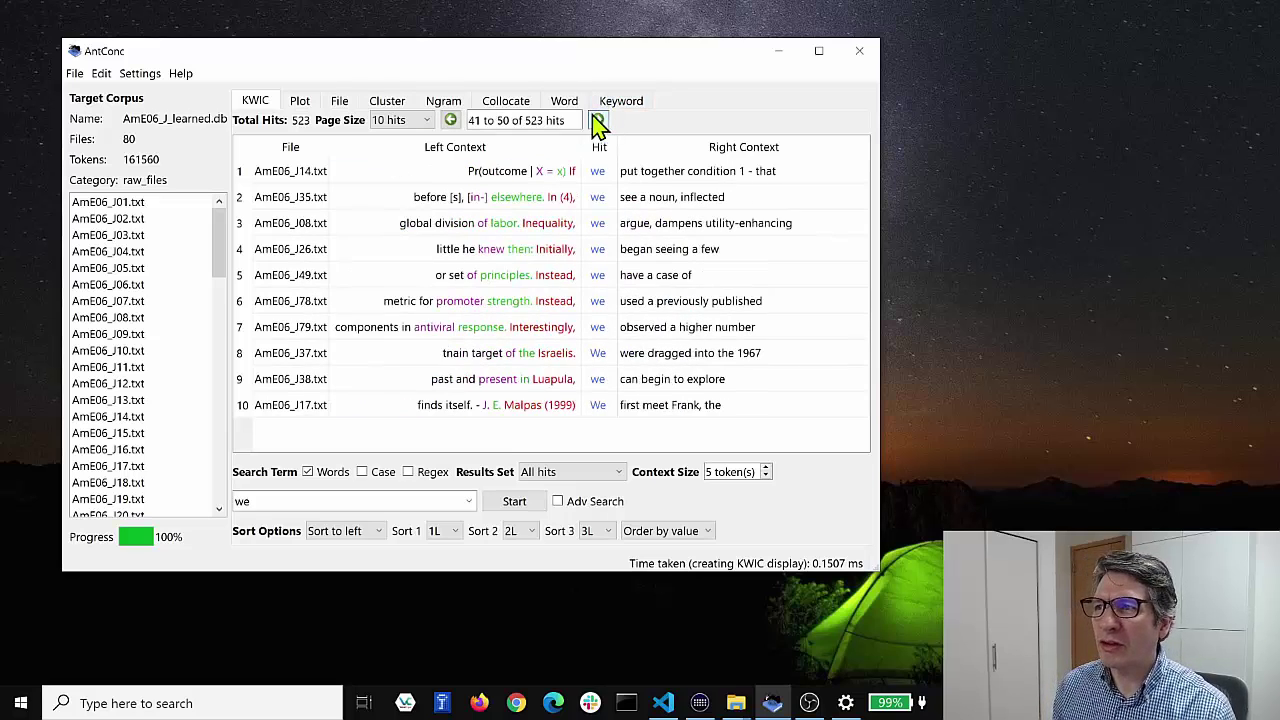
left_click(451, 120)
left_click(451, 120)
left_click(451, 120)
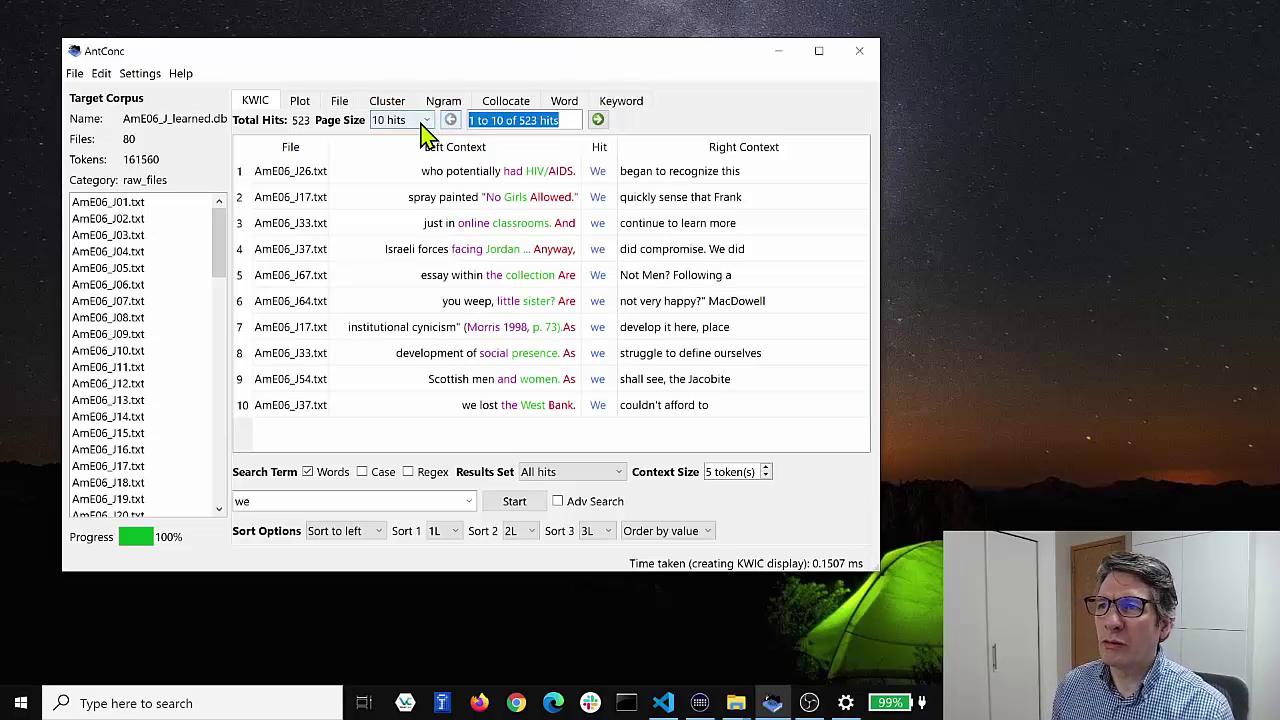
- Set the page size to 50 hits and go to the second page of results
left_click(422, 121)
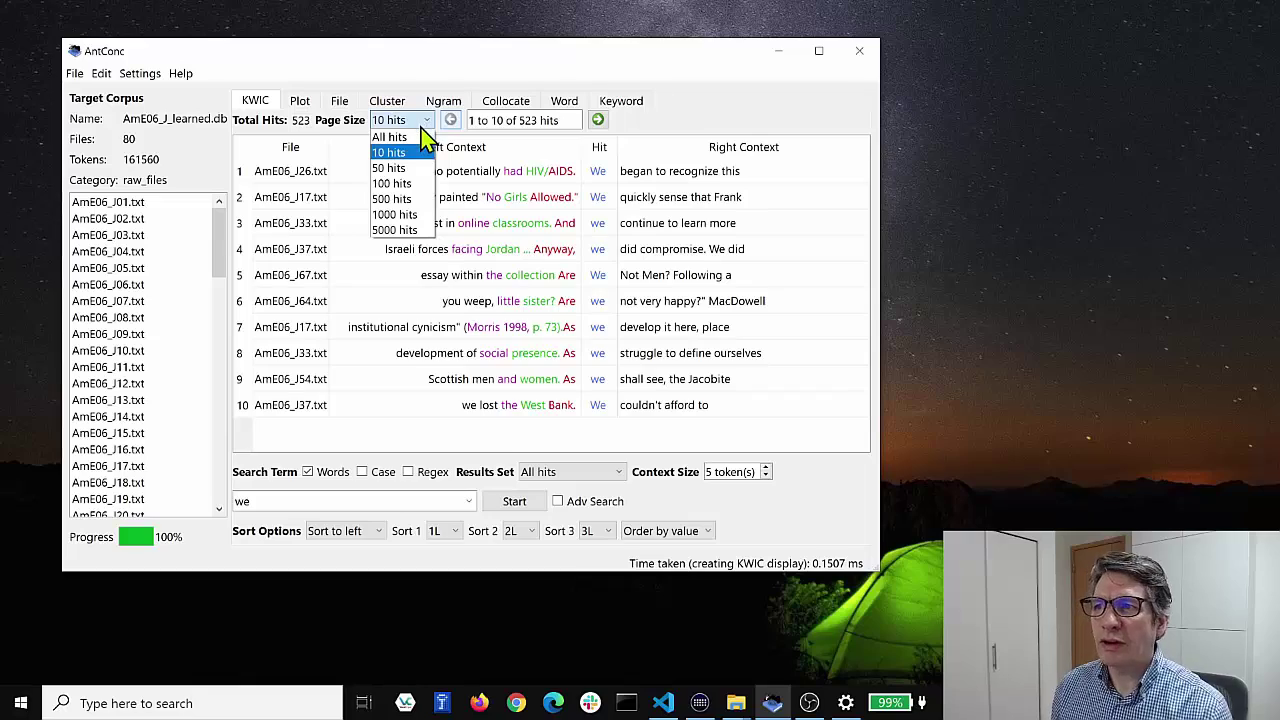
left_click(414, 168)
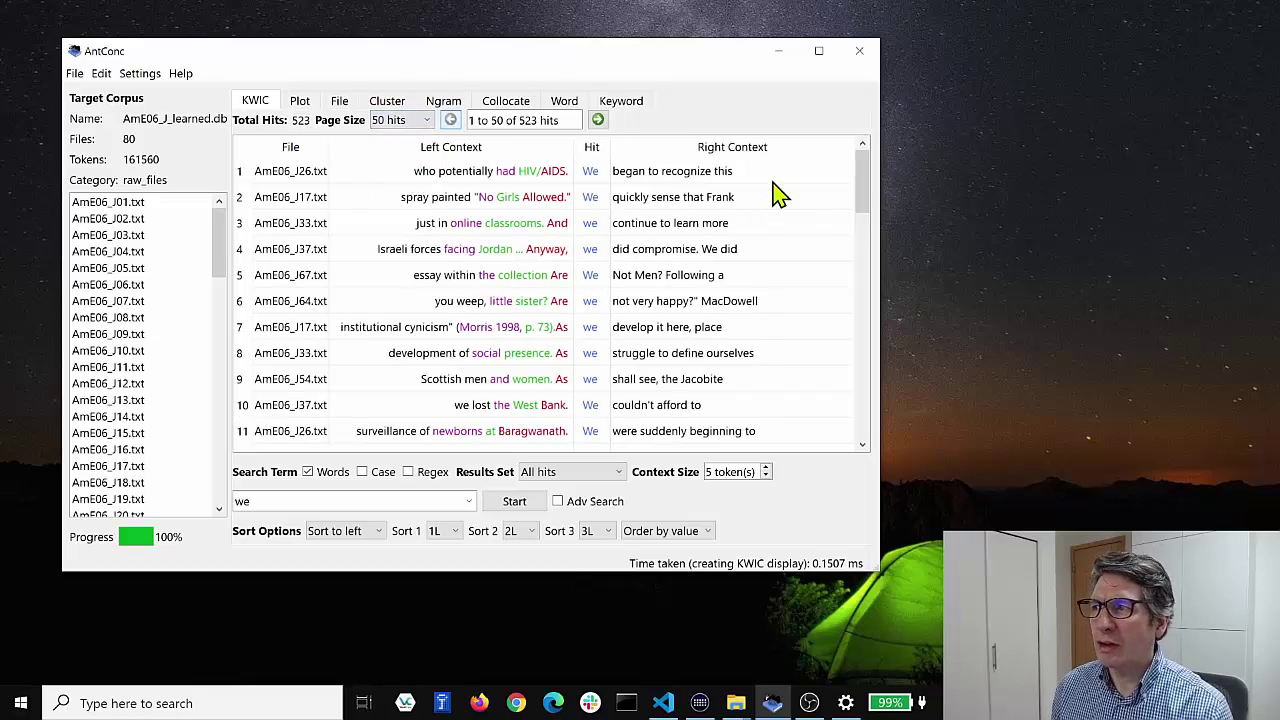
mouse_move(862, 172)
left_mouse_down()
mouse_move(856, 278)
mouse_move(857, 163)
left_mouse_up()
left_click(599, 121)
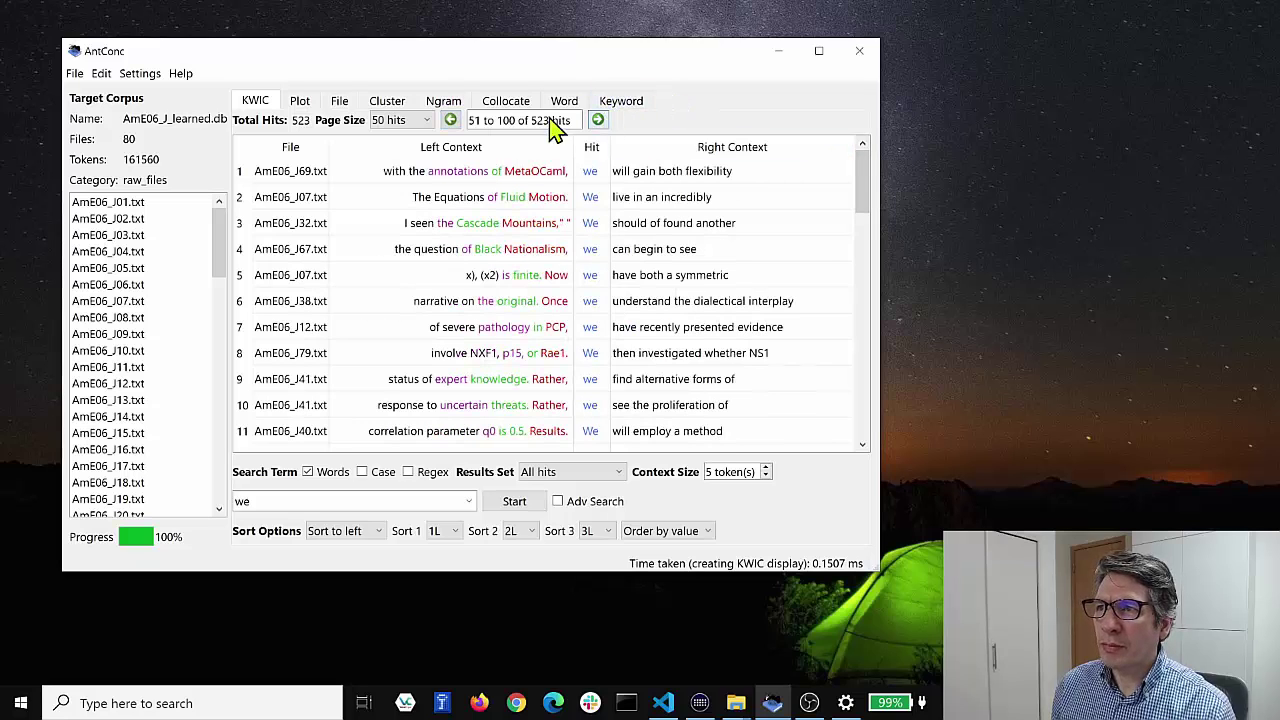
- Set the page size to All hits and look through the full list of KWIC lines
left_click(426, 121)
left_click(408, 135)
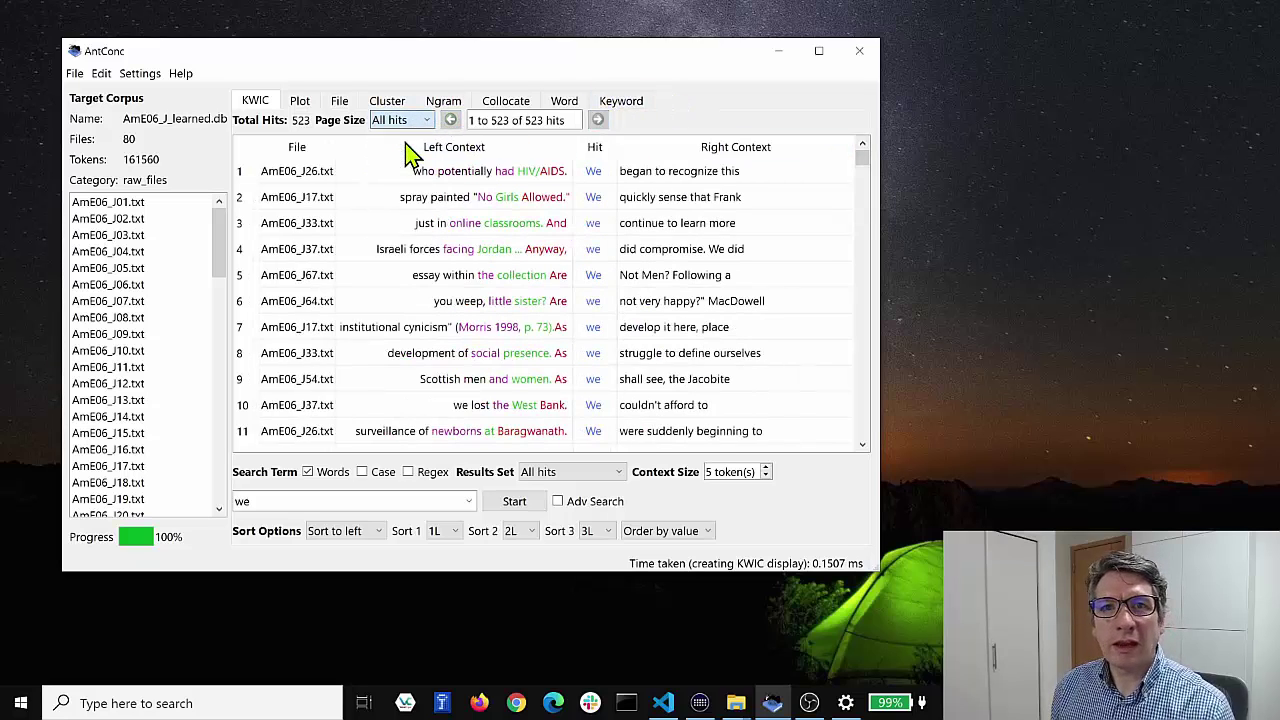
mouse_move(862, 166)
left_mouse_down()
mouse_move(857, 423)
mouse_move(846, 209)
mouse_move(862, 160)
left_mouse_up()
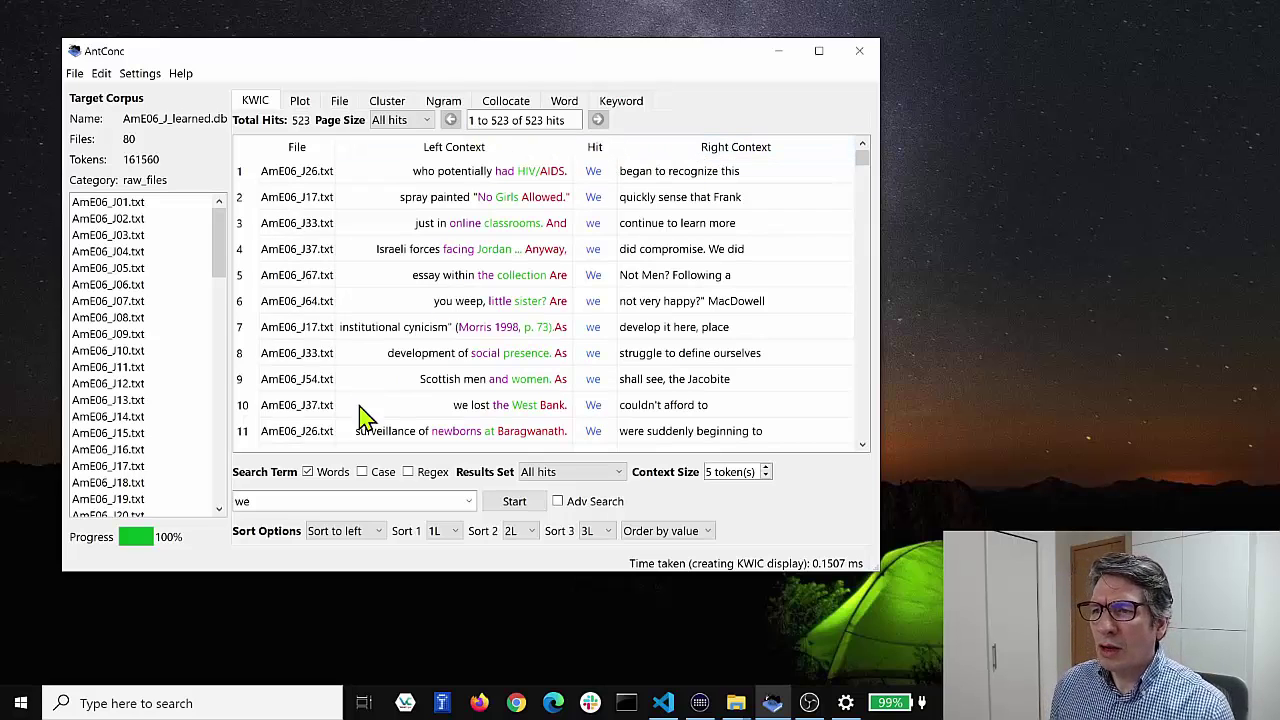
- Change the sort option to Sort to right and rerun the search for "we"
left_click(355, 535)
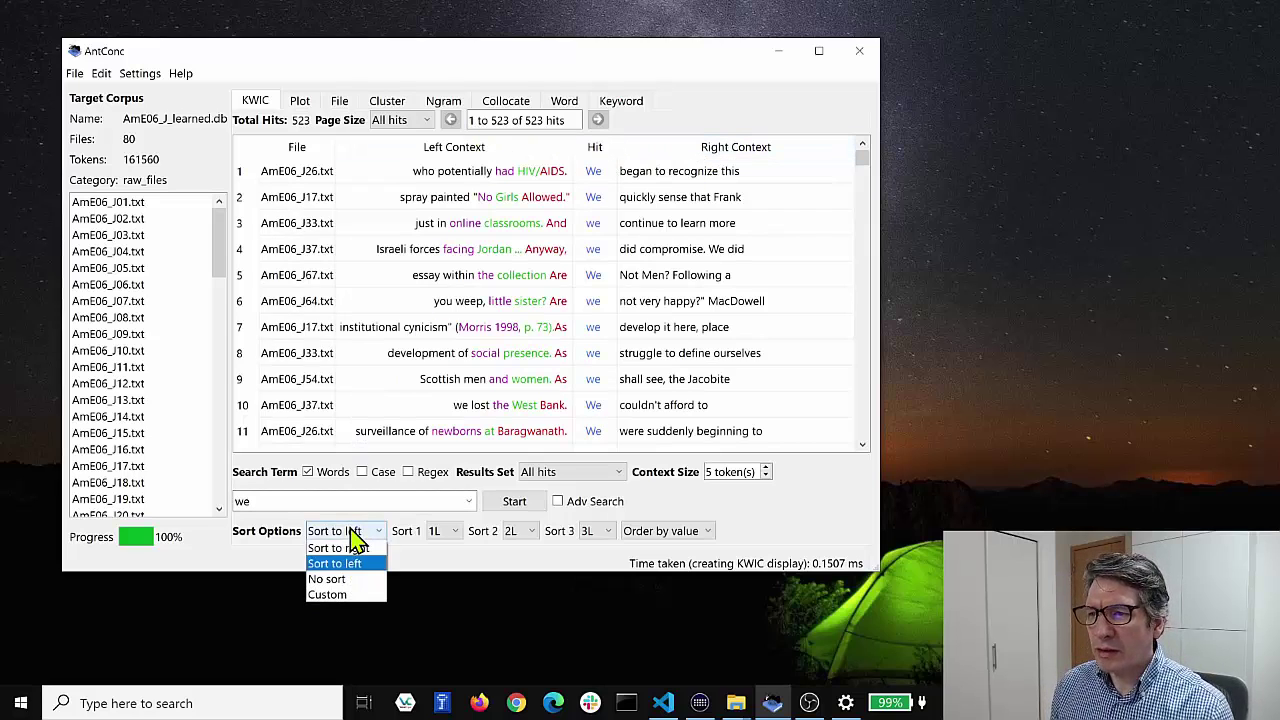
left_click(343, 560)
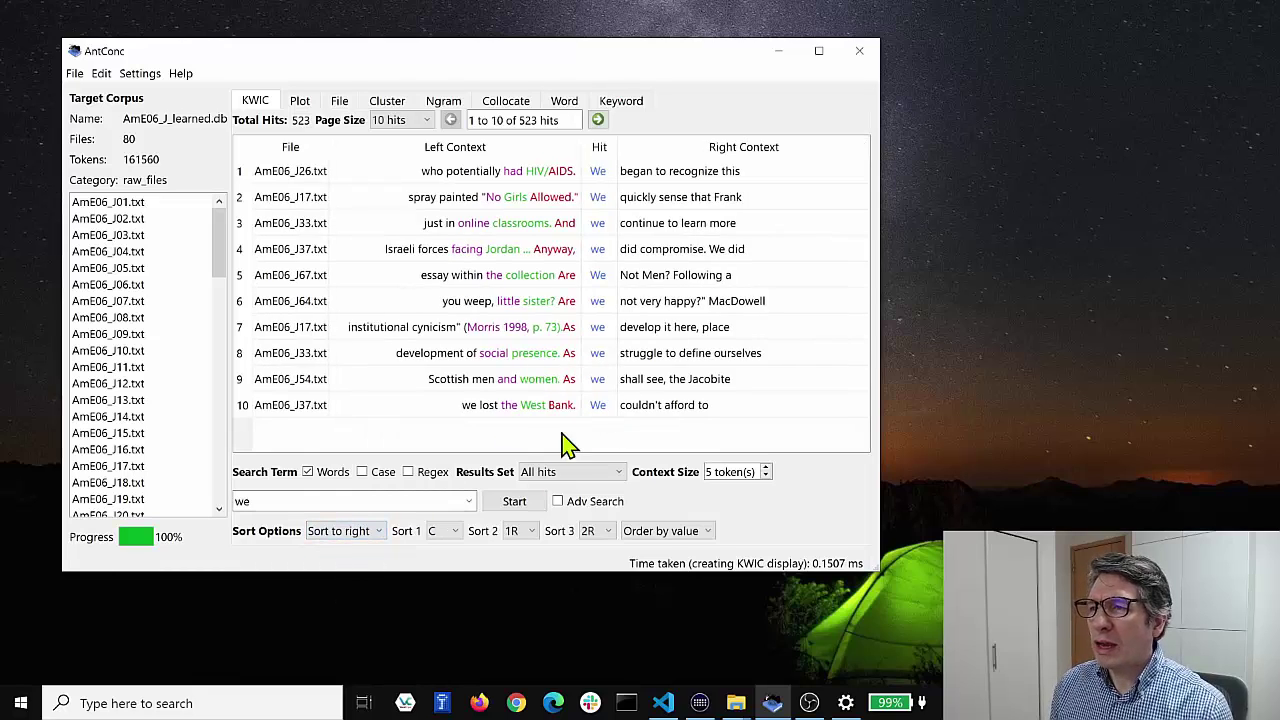
left_click(516, 503)
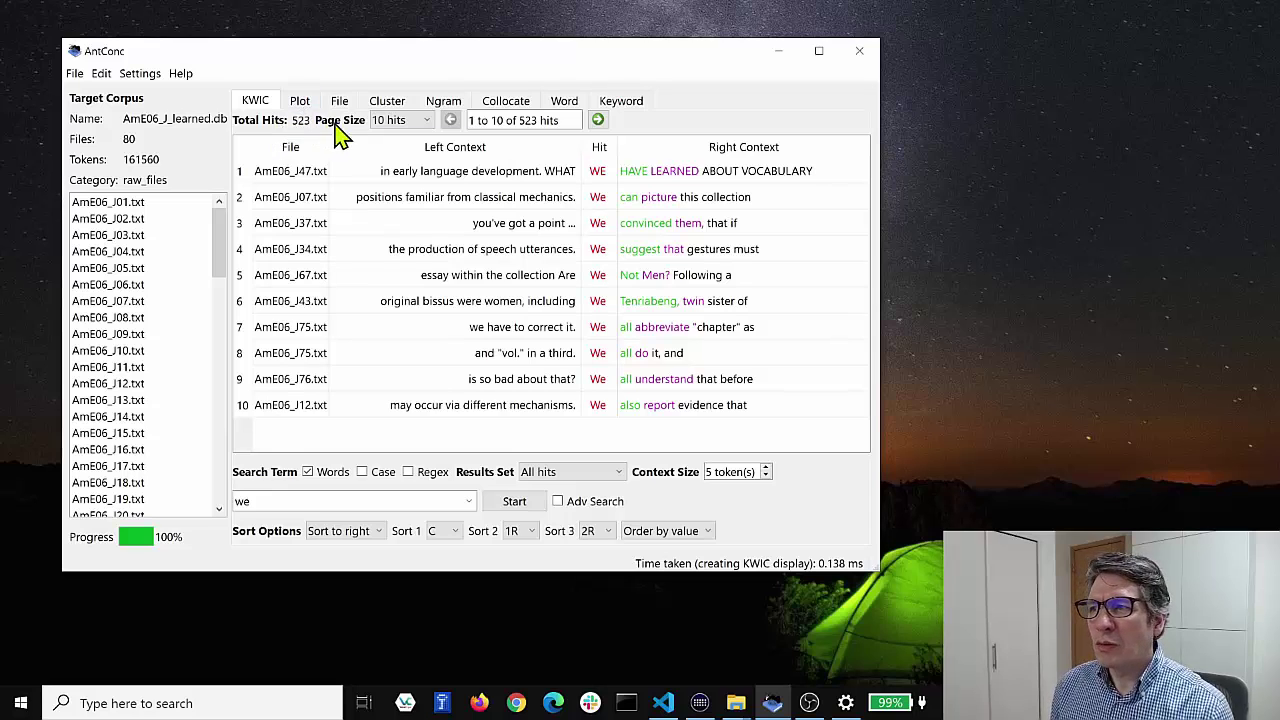
- Limit the results set to 10 random hits and rerun the search for "we"
left_click(555, 480)
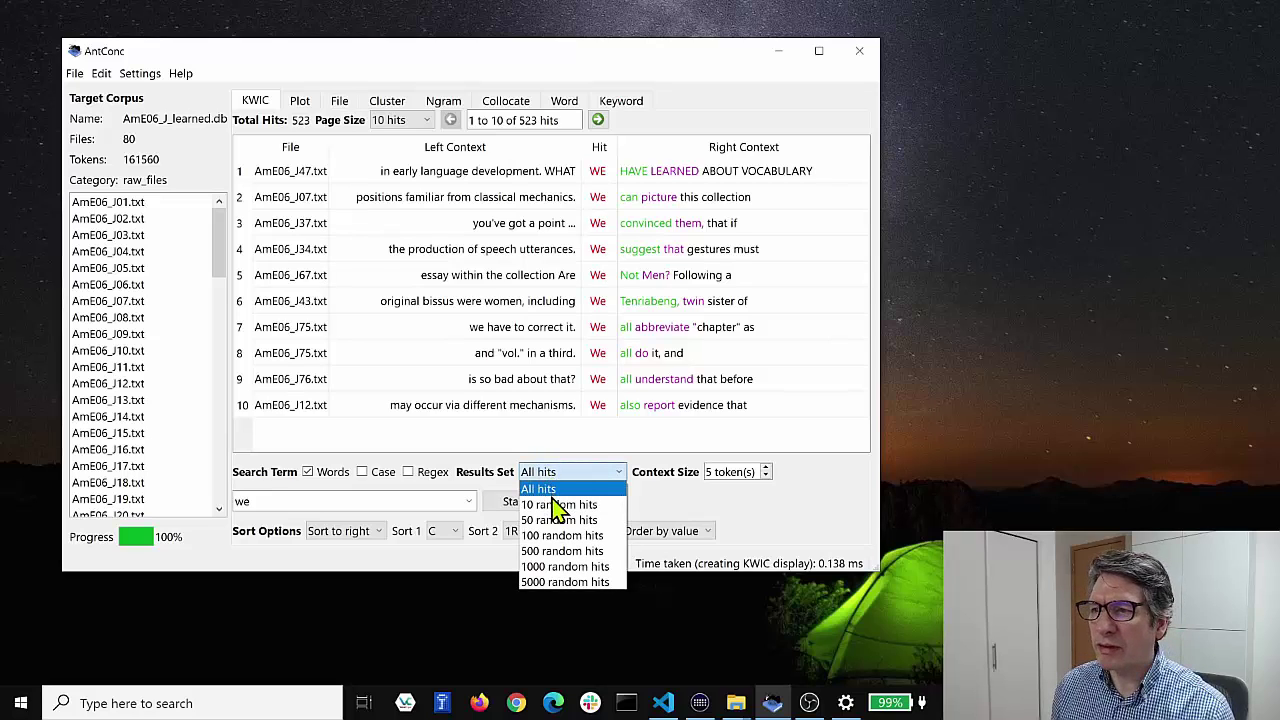
left_click(556, 505)
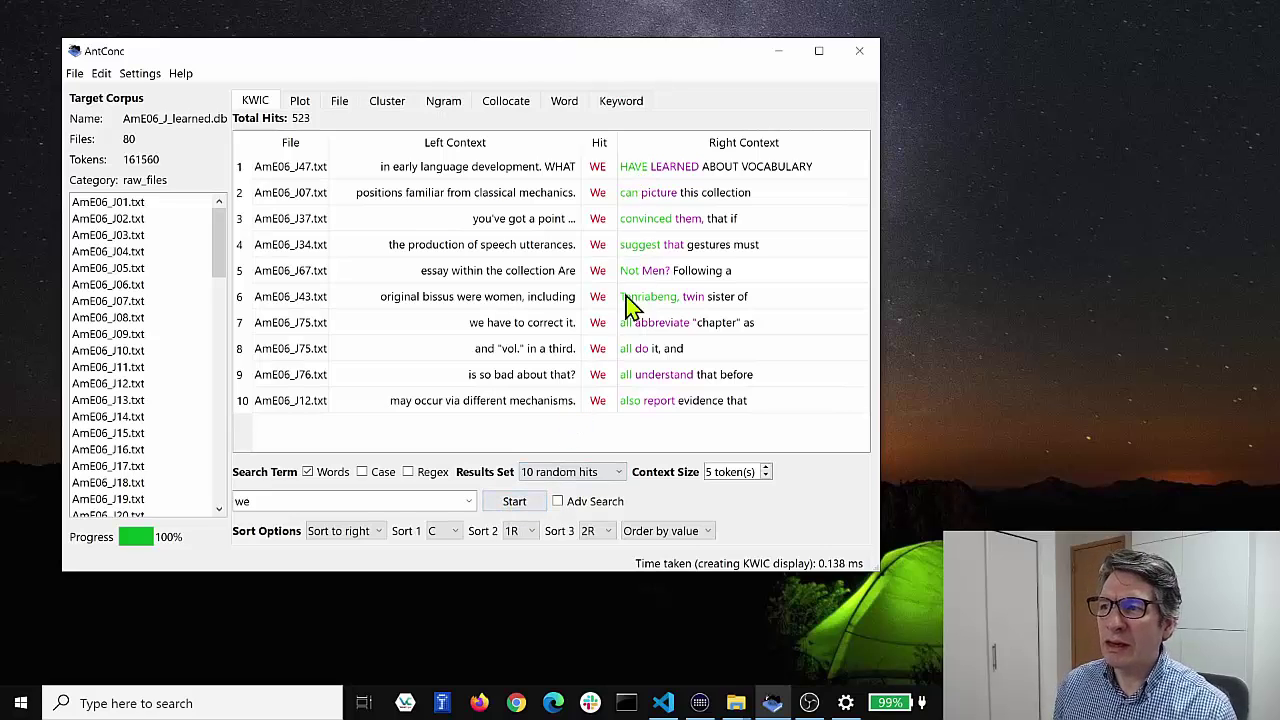
left_click(516, 506)
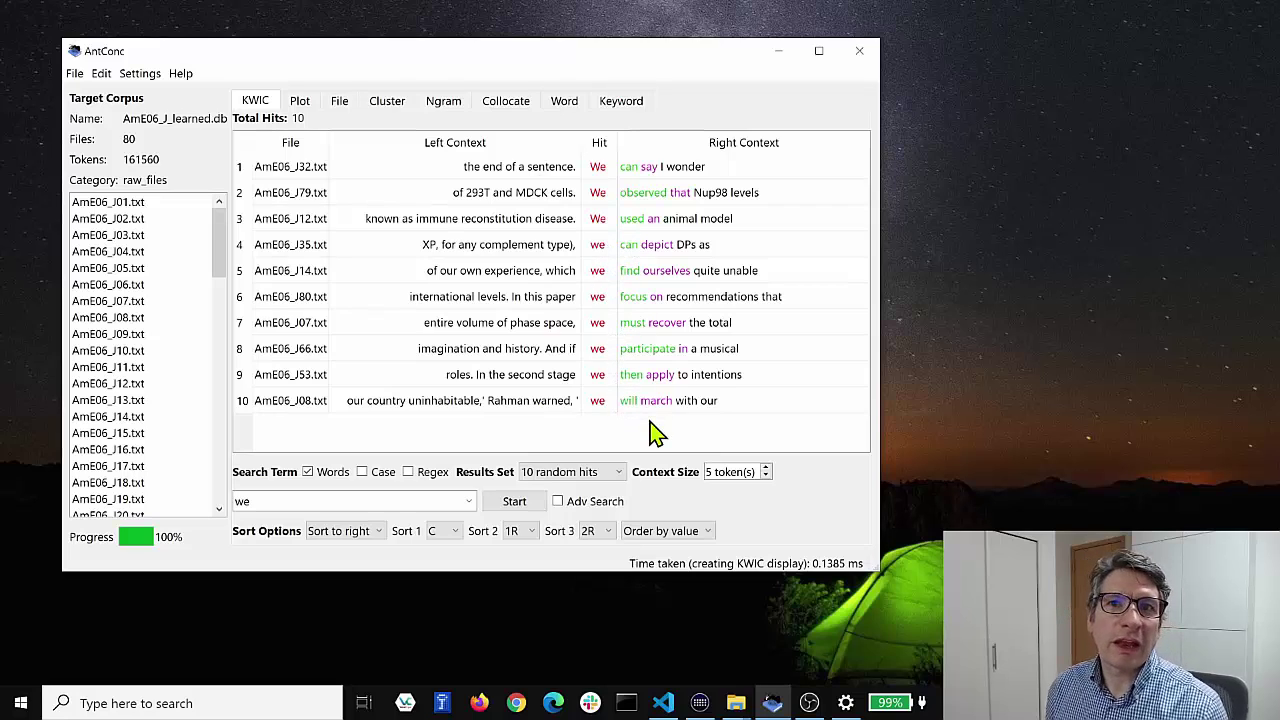
- Set the results set to 100 random hits, rerun the search for "we" and look over the sampled lines
left_click(558, 474)
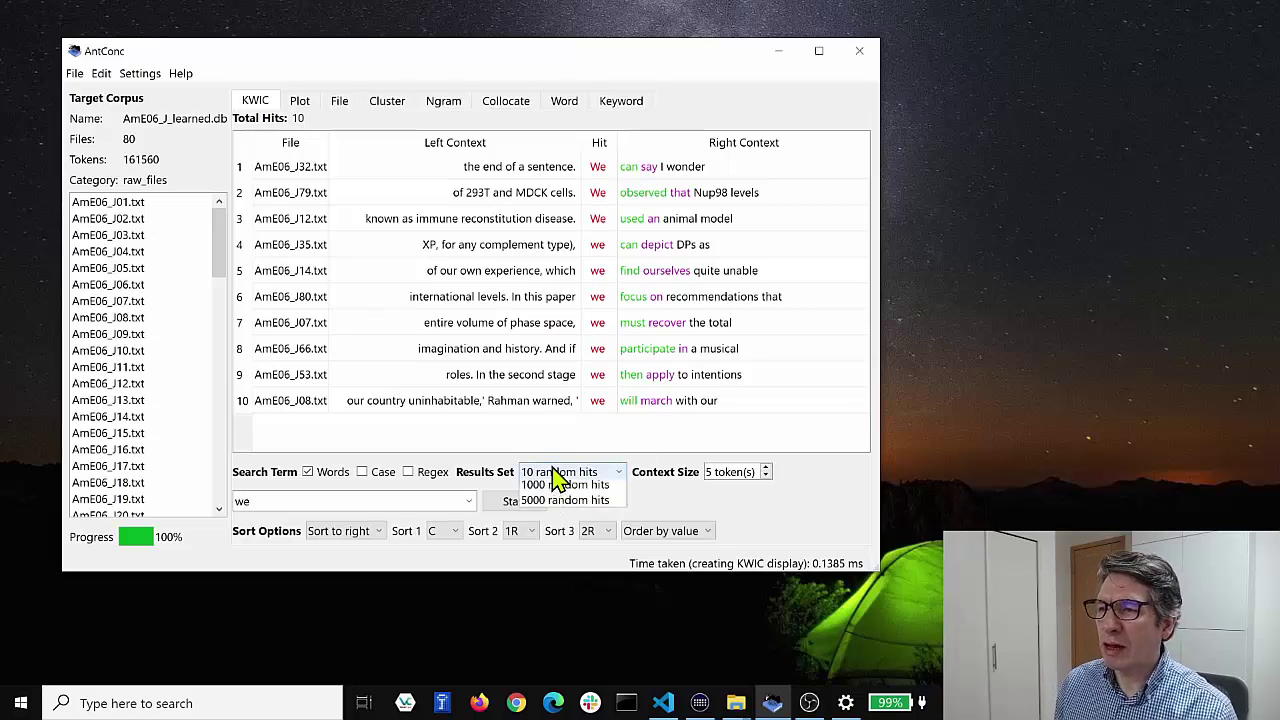
left_click(545, 535)
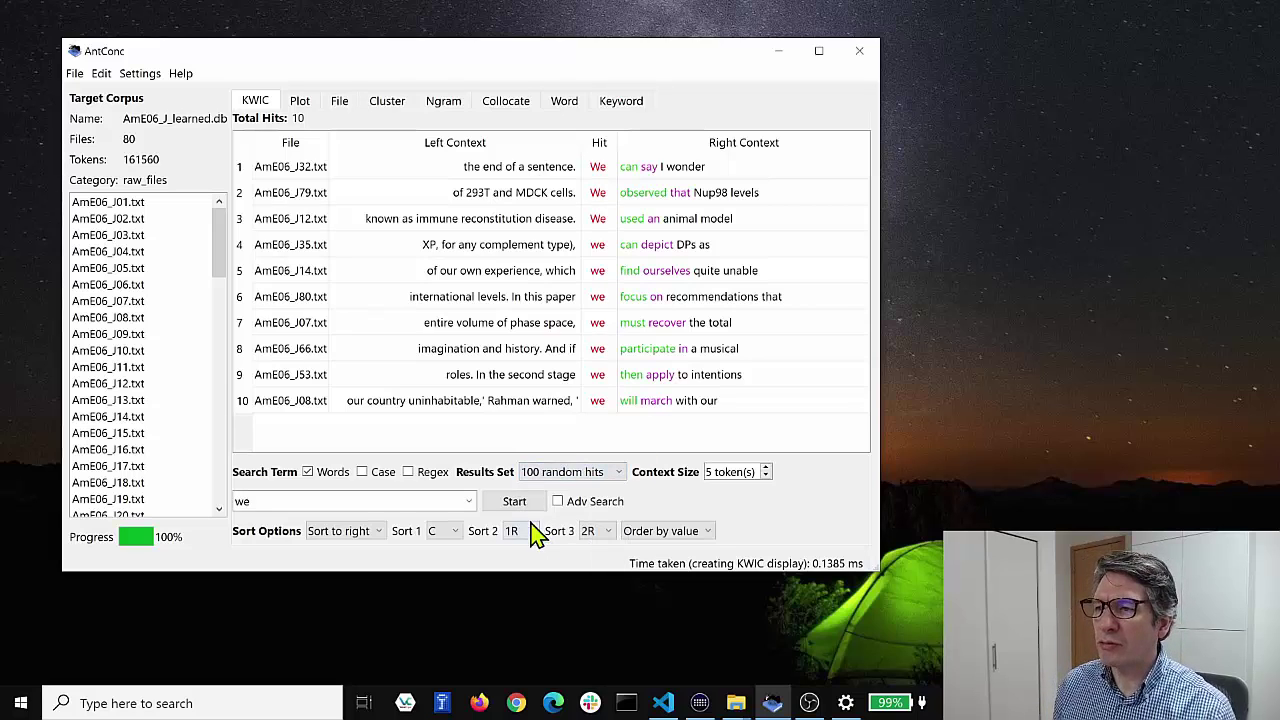
left_click(520, 505)
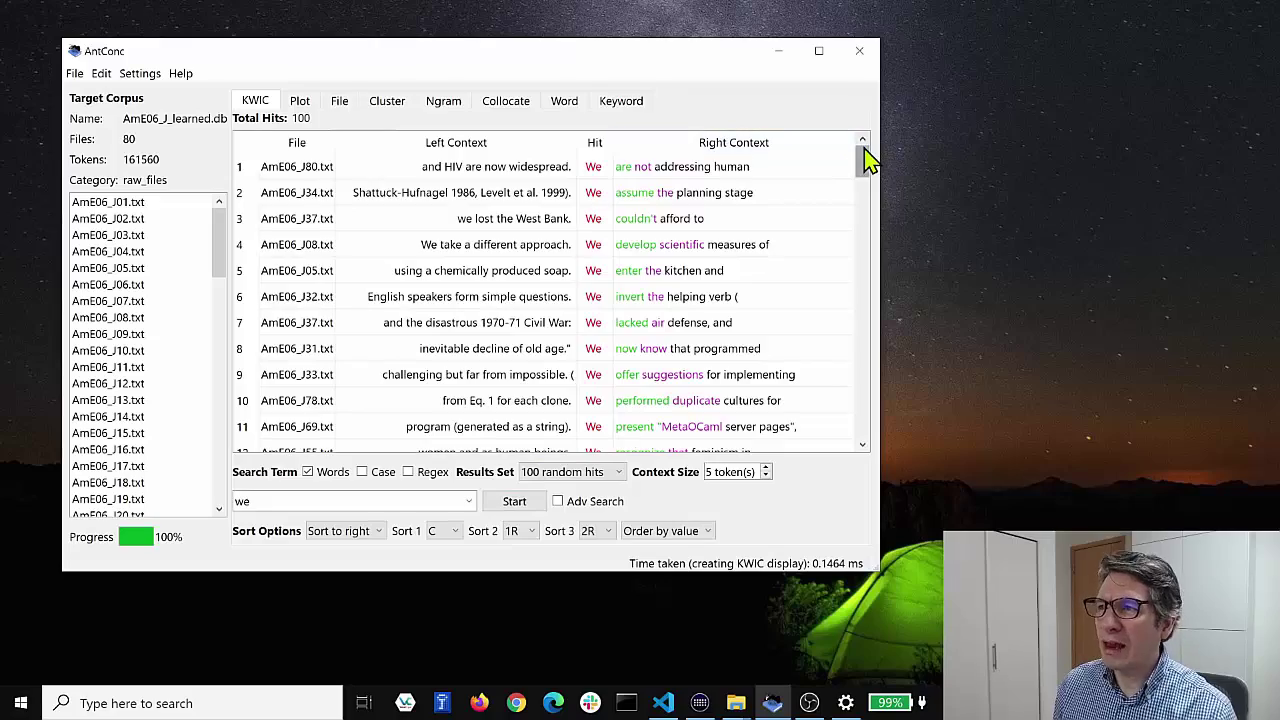
mouse_move(863, 158)
left_mouse_down()
mouse_move(866, 314)
mouse_move(866, 143)
left_mouse_up()
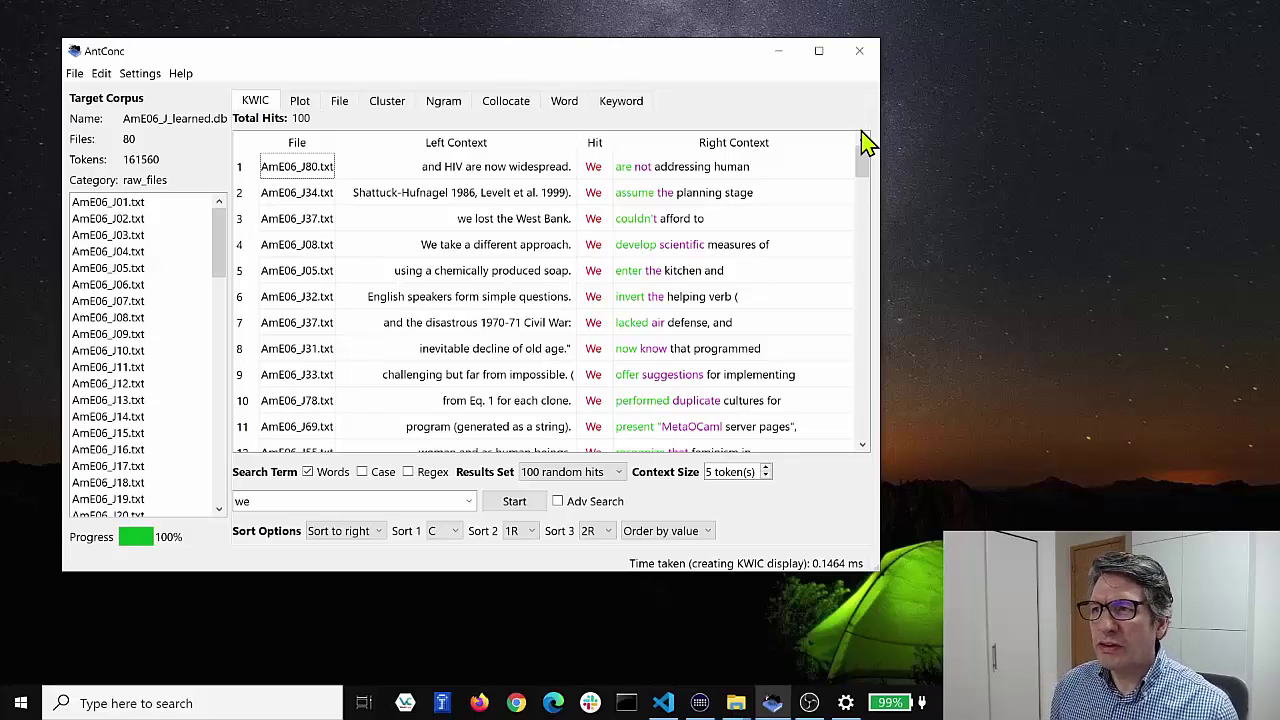
- Set the sort to Order by freq, the results set to All hits and the page size to 10 hits, and rerun the search for "we"
left_click(690, 537)
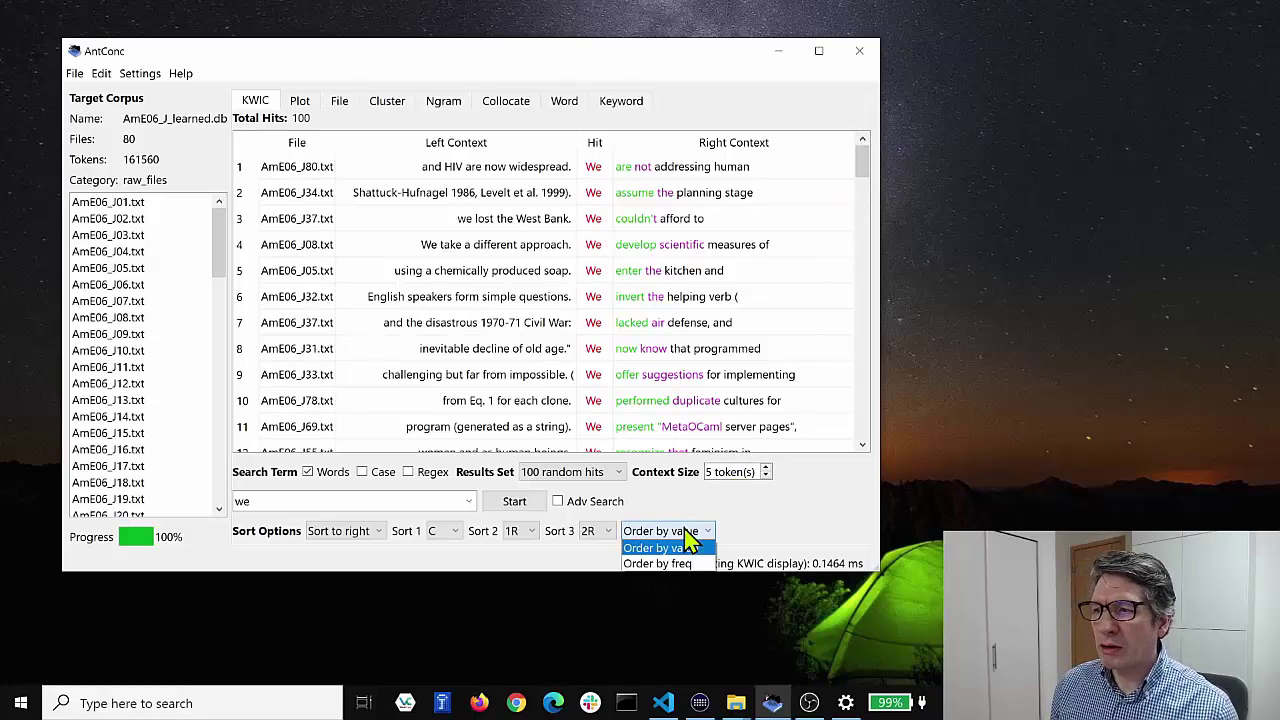
left_click(686, 566)
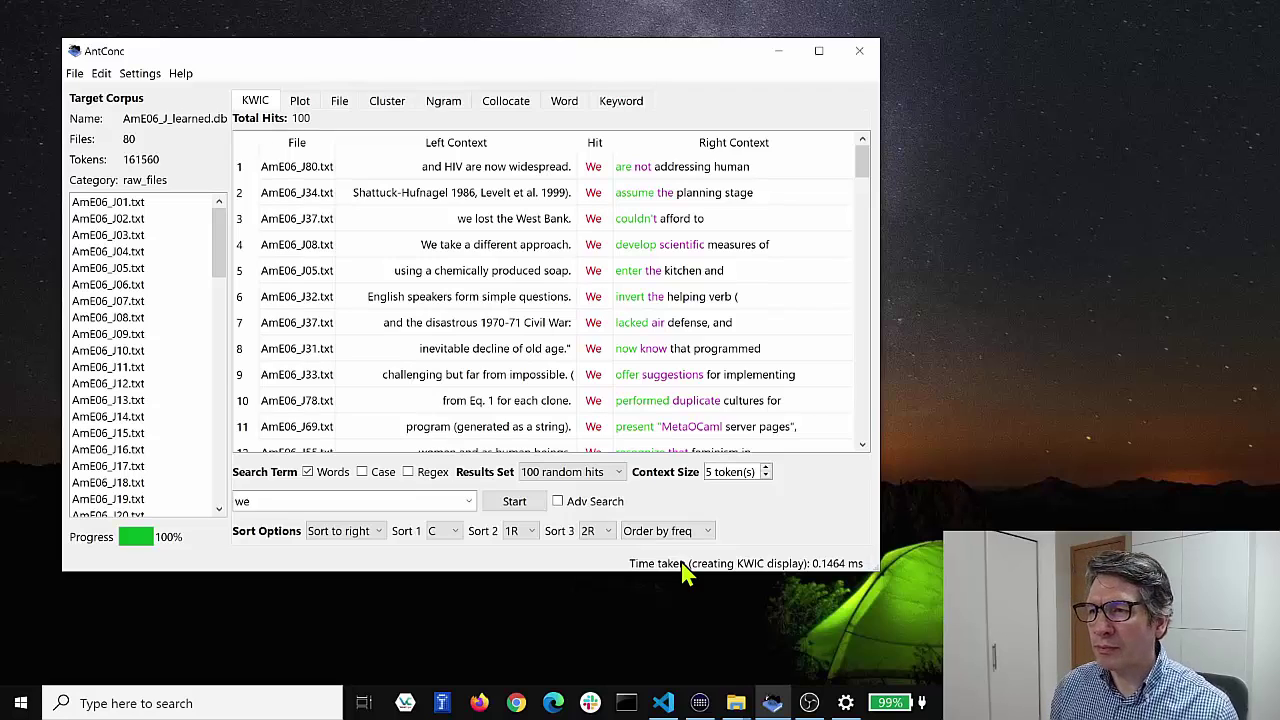
left_click(560, 474)
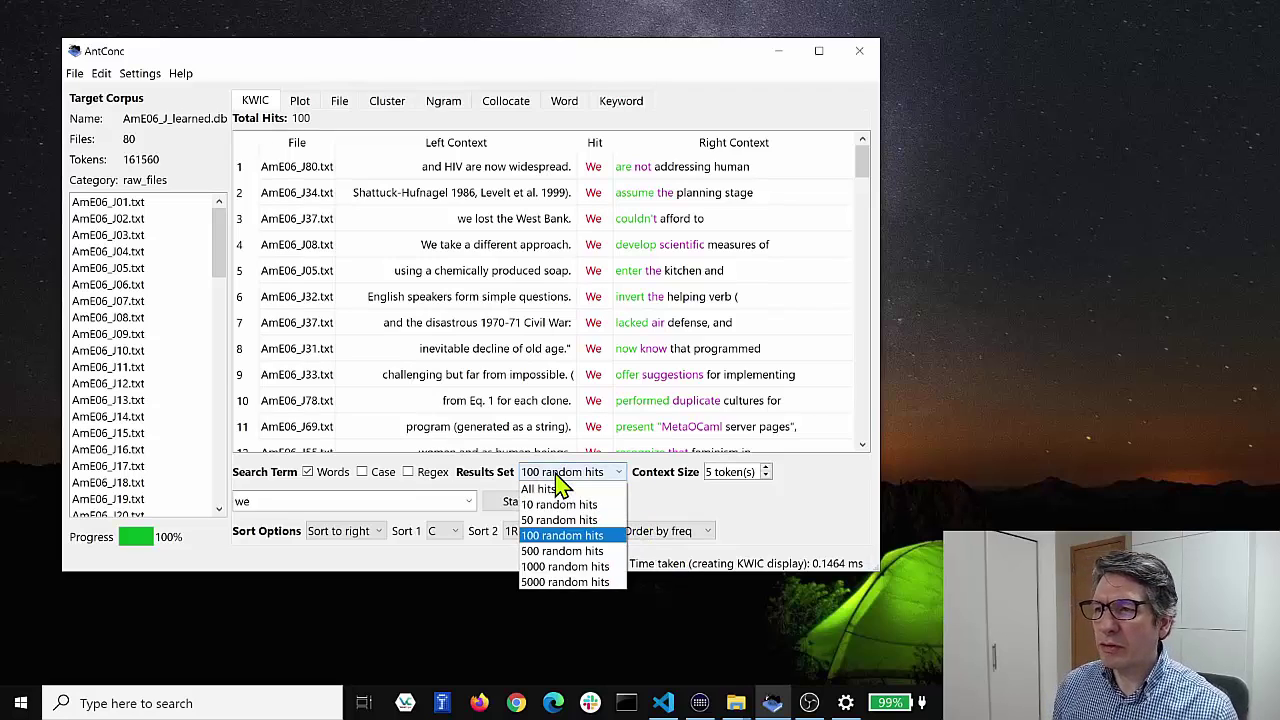
left_click(552, 489)
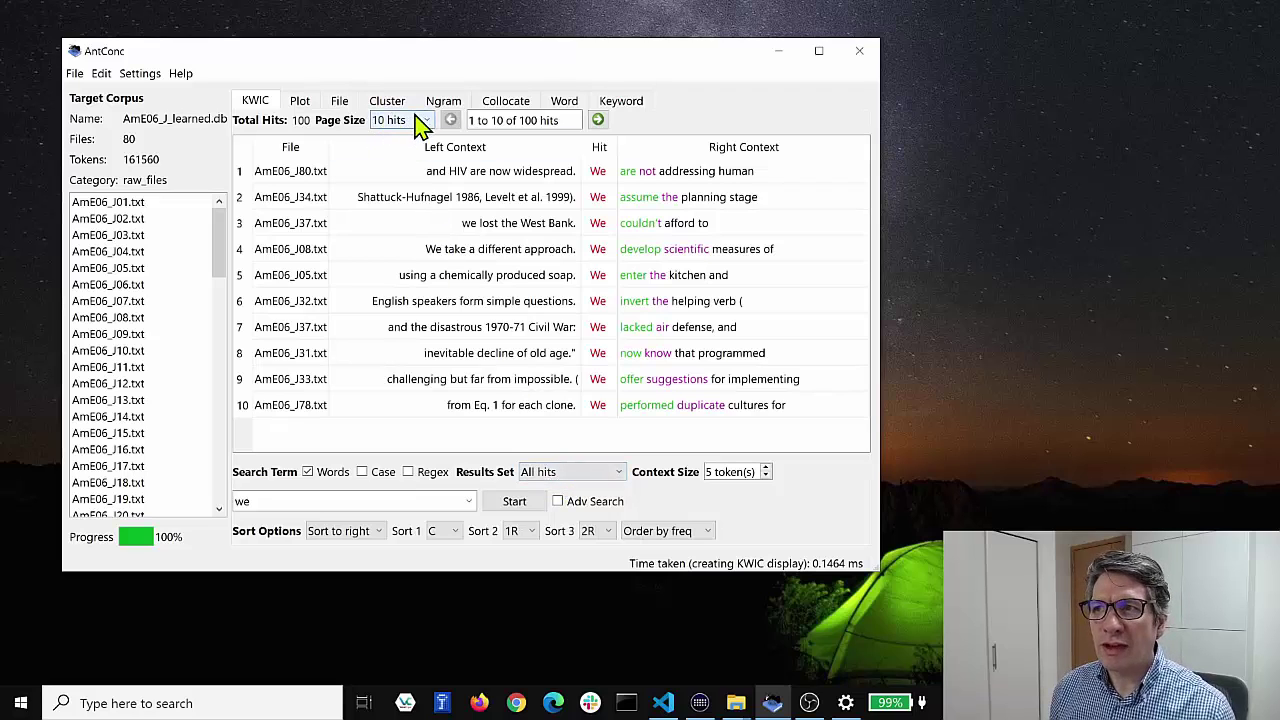
left_click(514, 502)
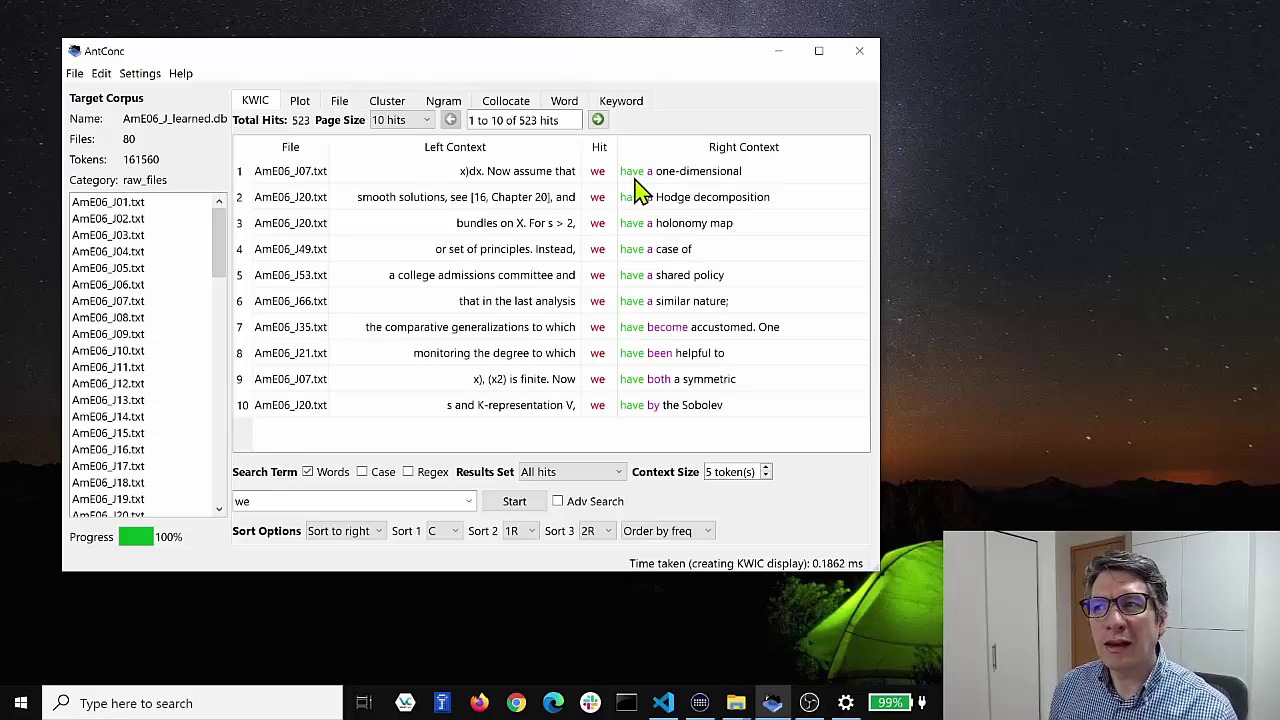
- Page back and forth through the frequency-ordered "we" results to examine which words follow the hit
left_click(598, 120)
left_click(598, 120)
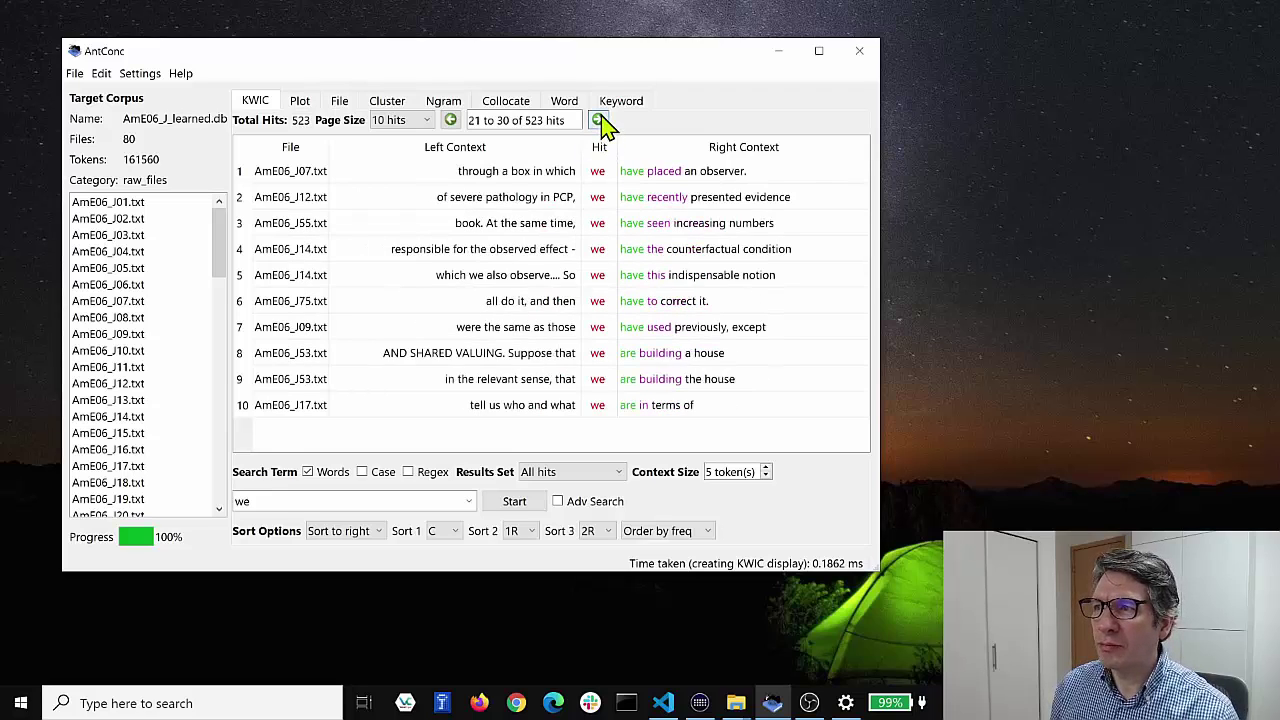
left_click(598, 120)
left_click(451, 120)
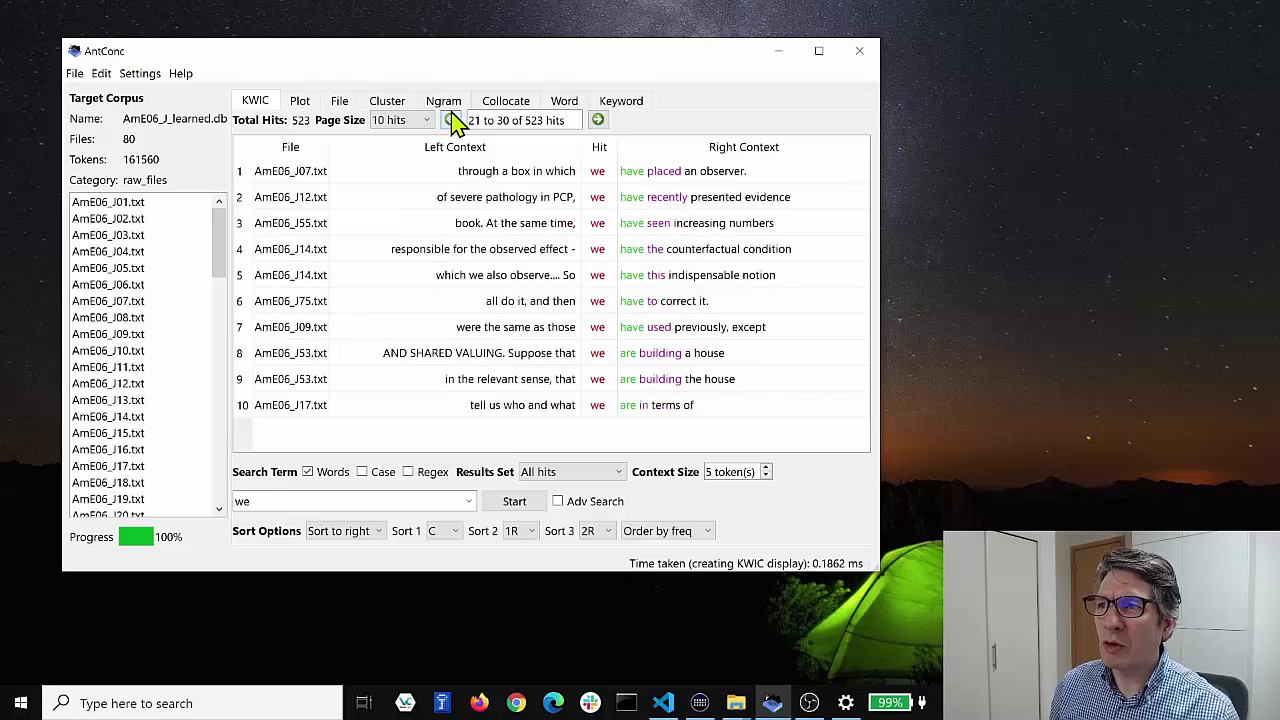
left_click(451, 120)
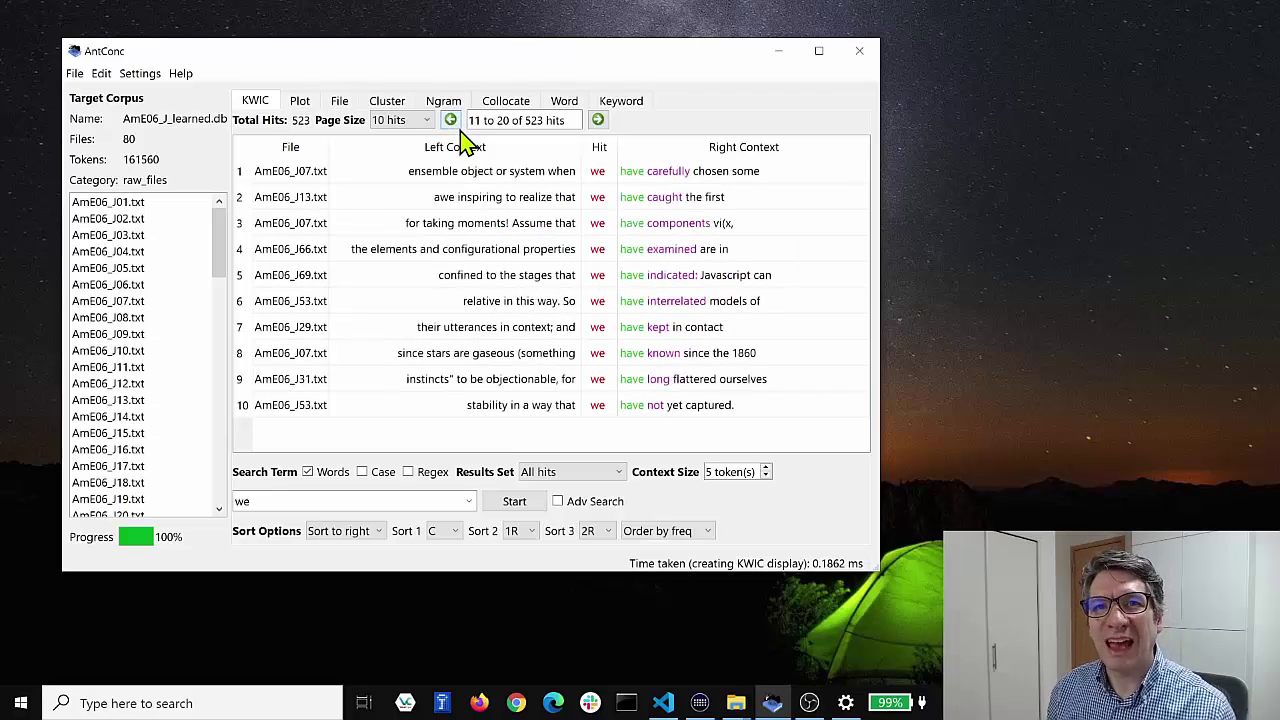
left_click(451, 120)
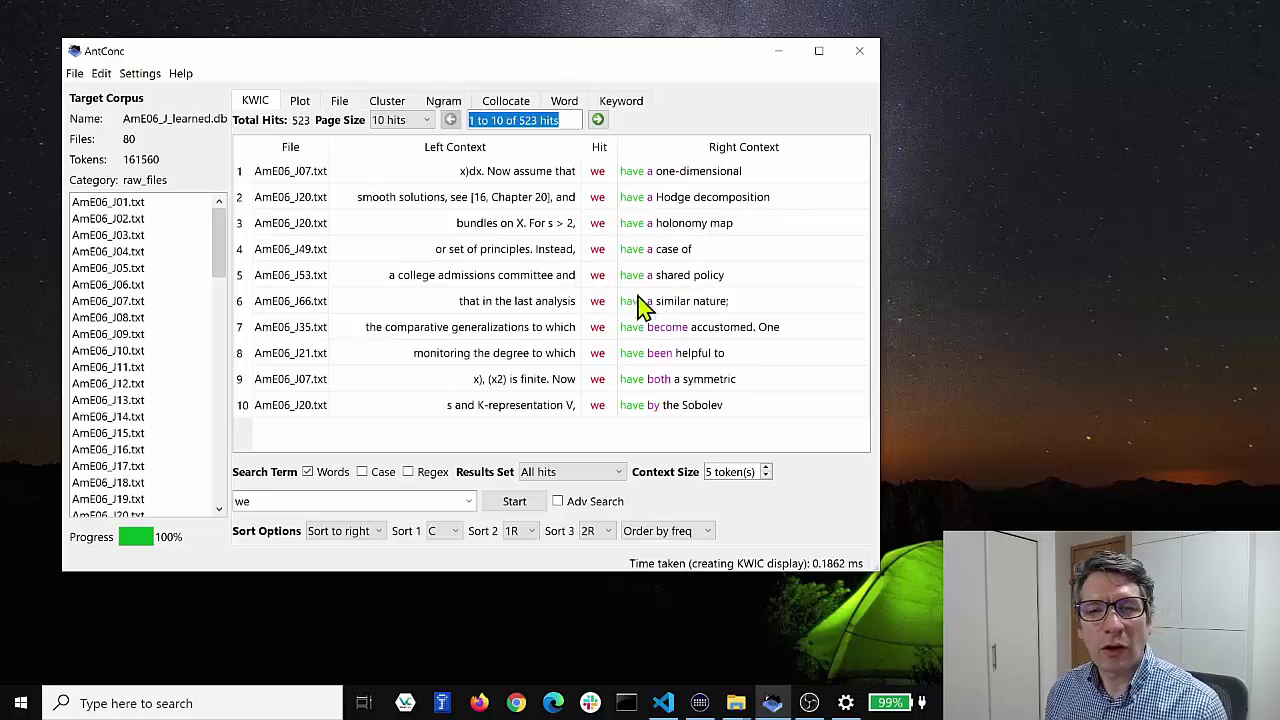
left_click(598, 121)
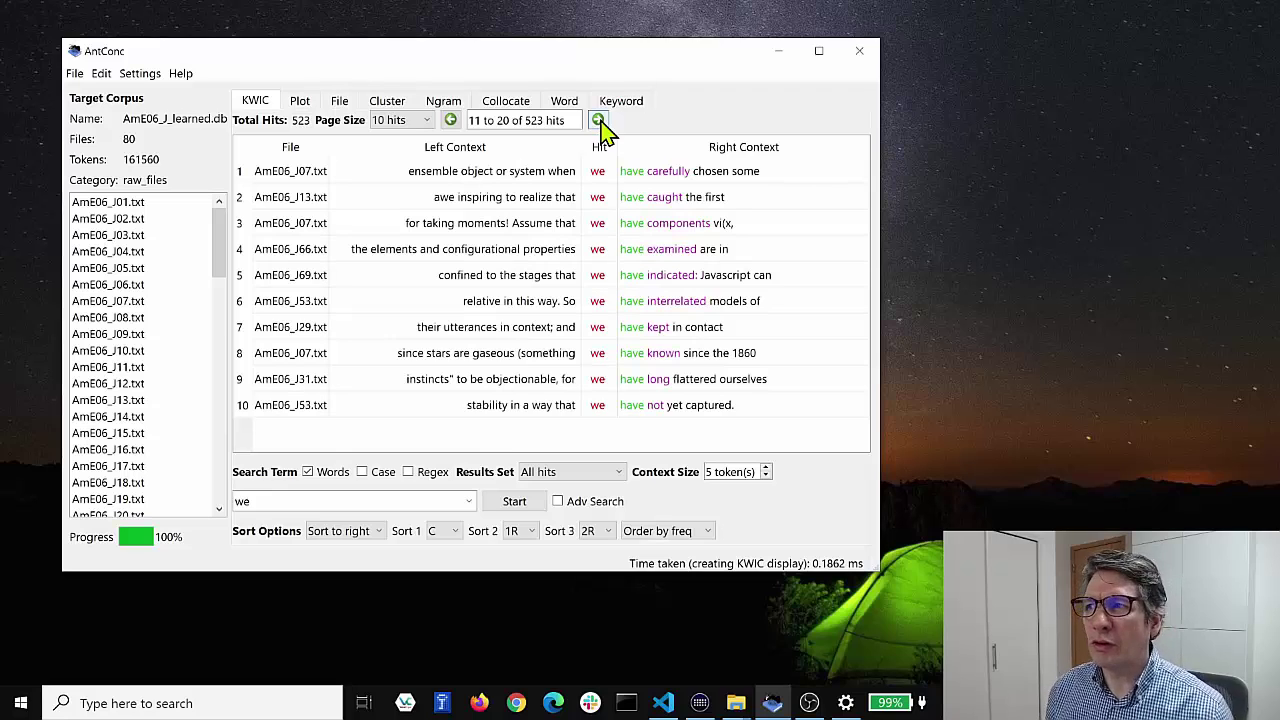
left_click(598, 121)
left_click(598, 121)
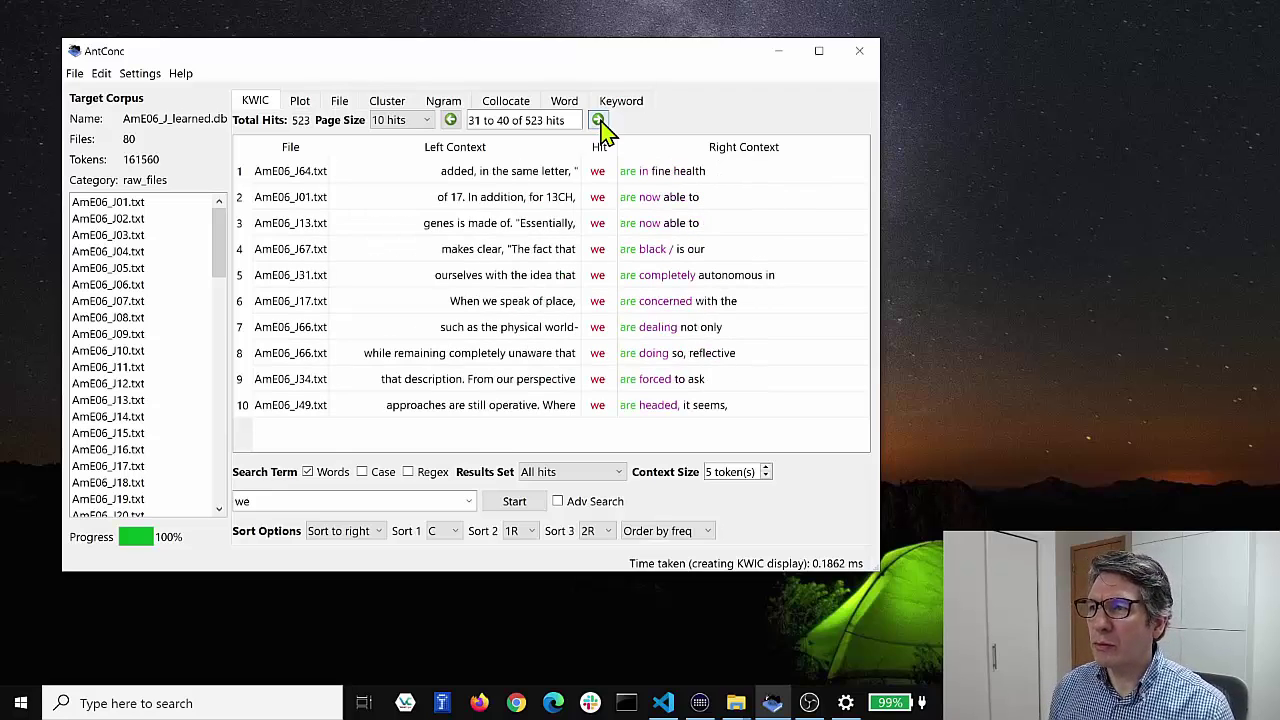
left_click(451, 120)
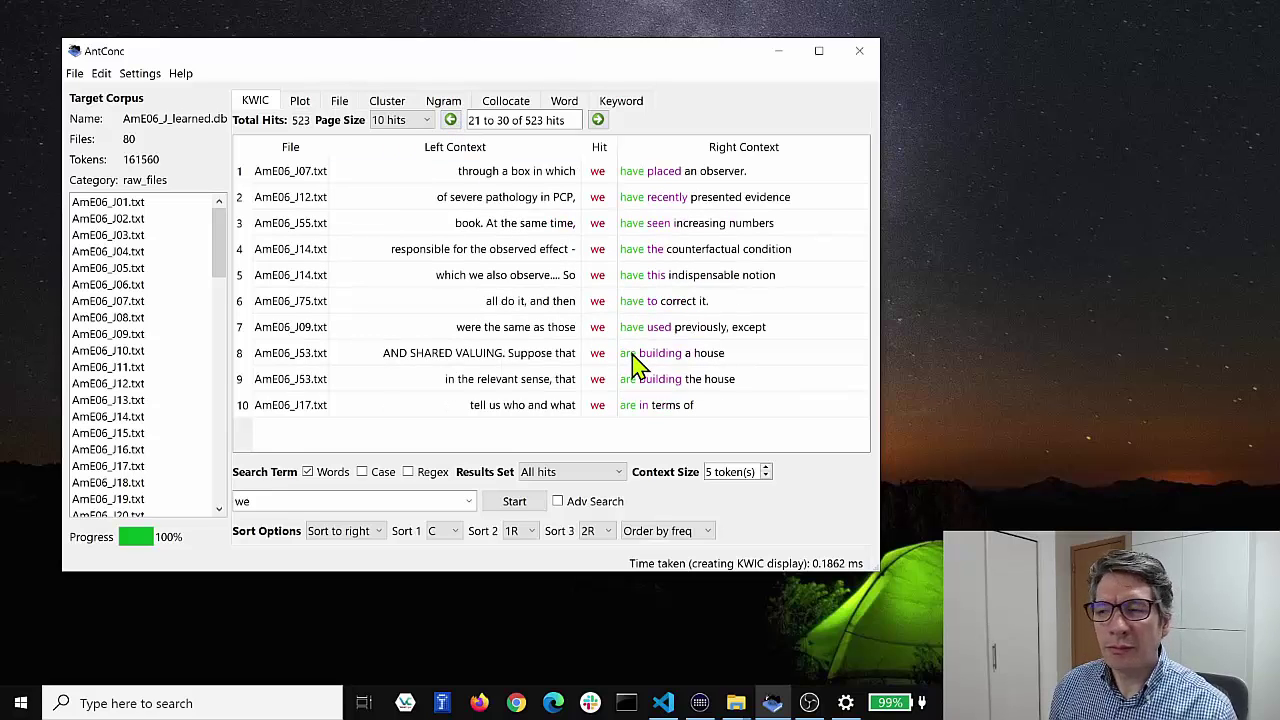
left_click(597, 121)
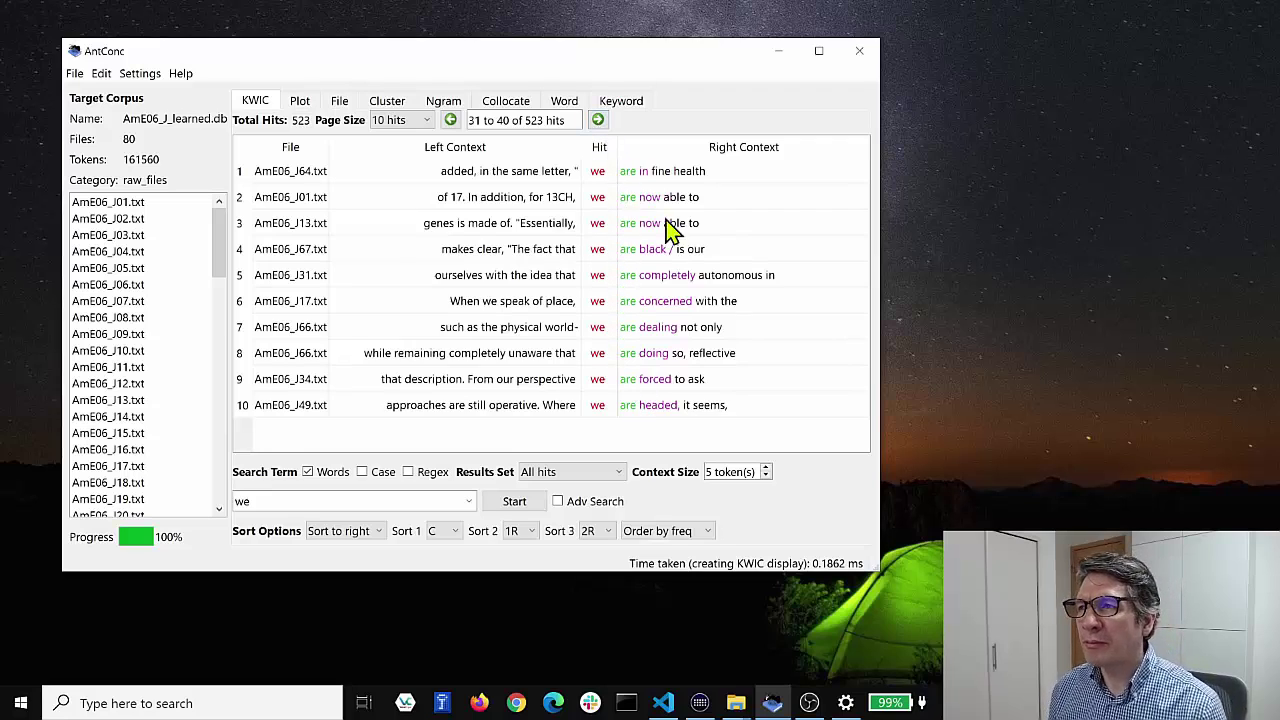
left_click(450, 120)
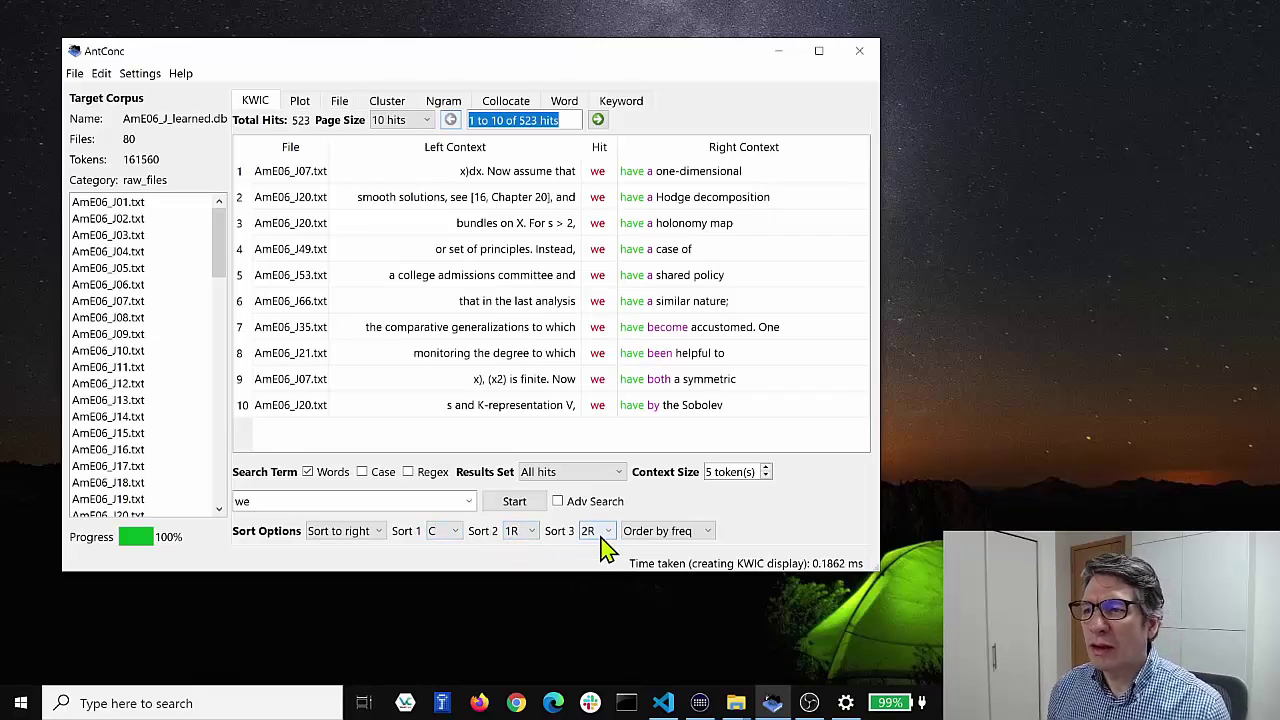
- Change the sort option to Sort to left, rerun the search for "we" and page through the results
left_click(357, 533)
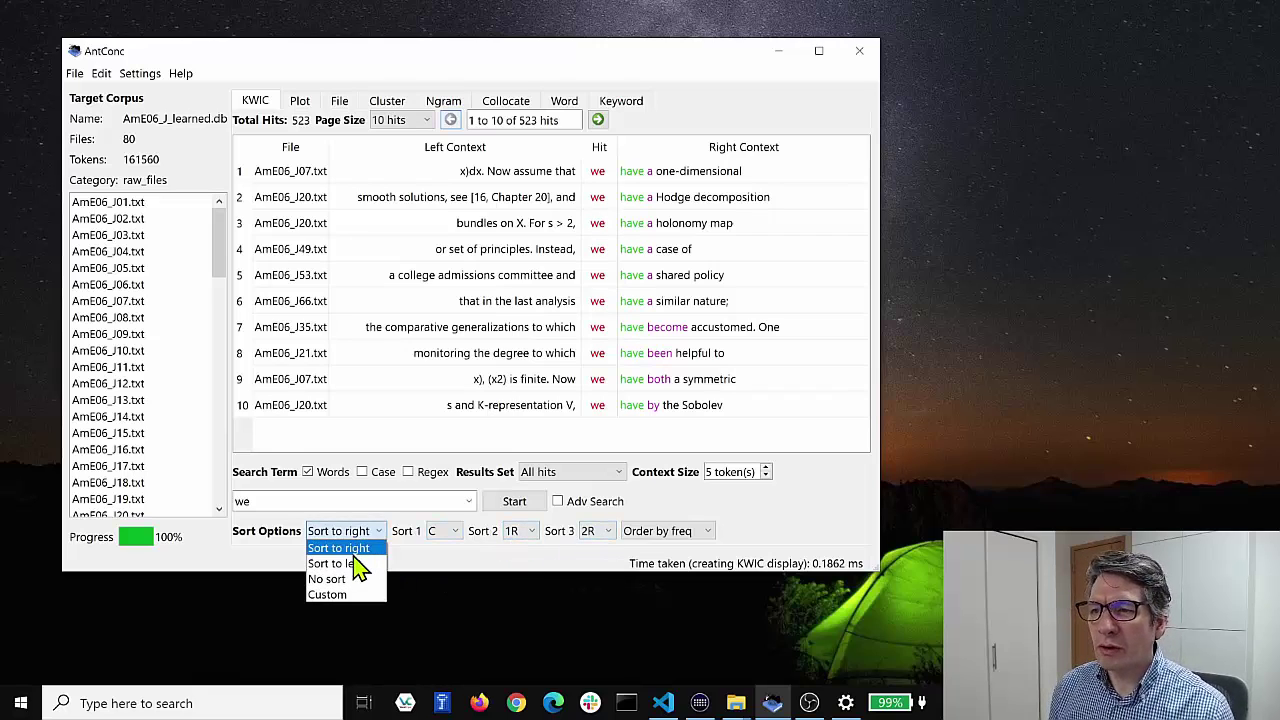
left_click(360, 566)
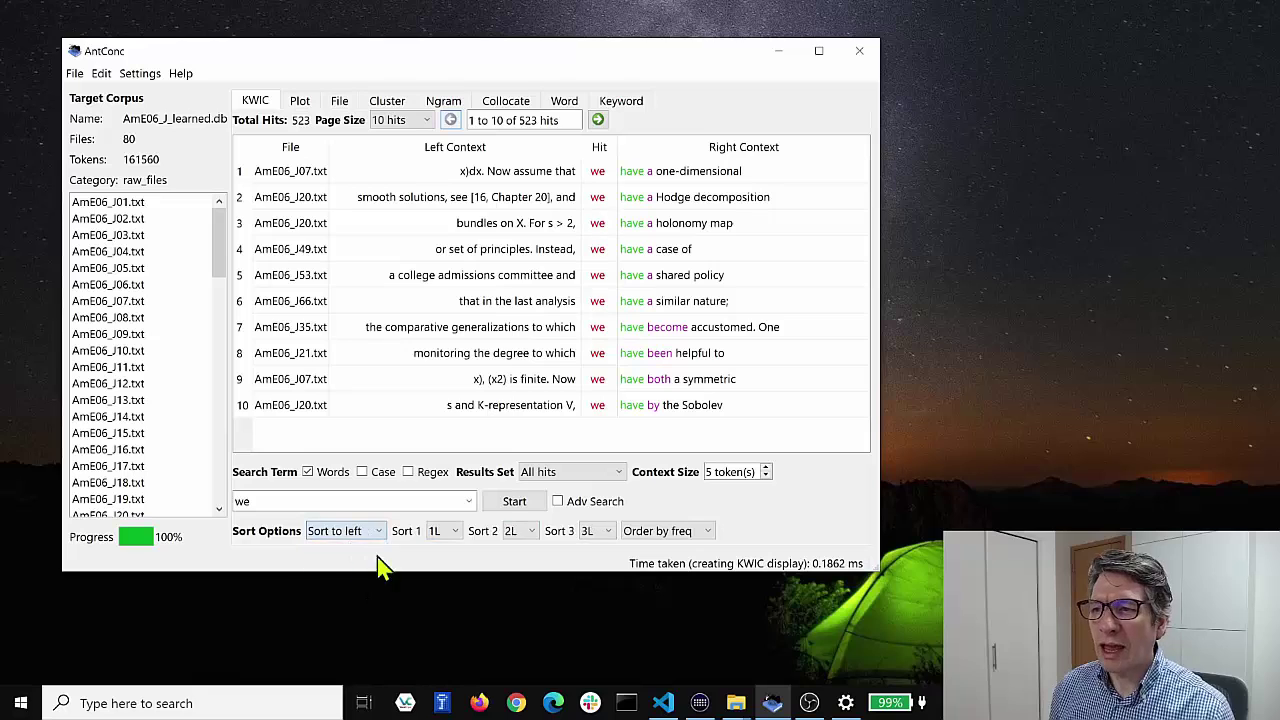
left_click(533, 507)
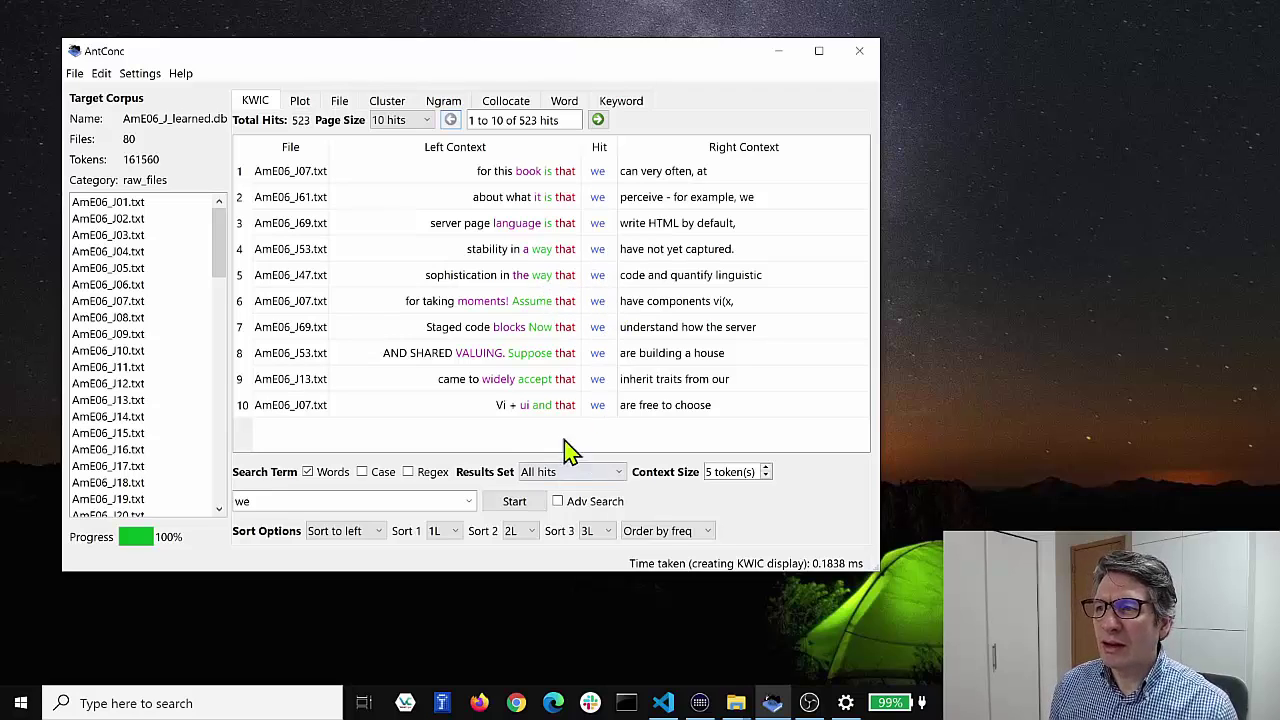
left_click(597, 120)
left_click(597, 120)
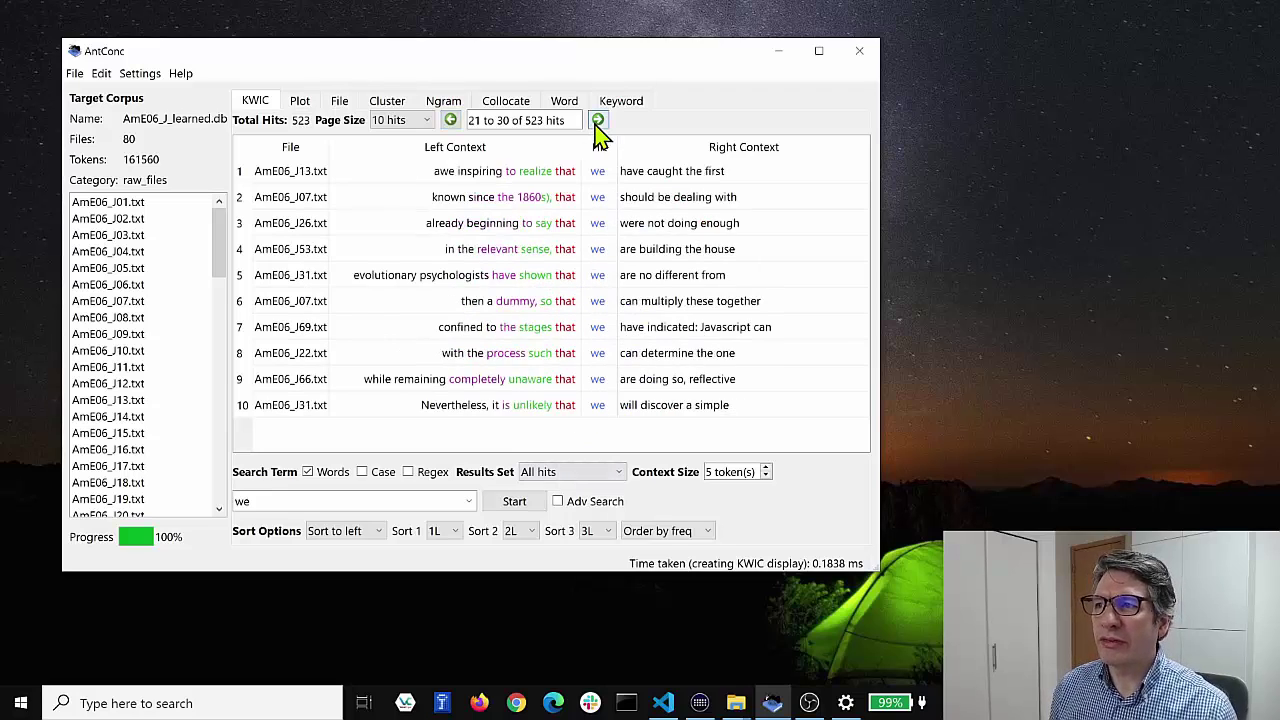
left_click(597, 120)
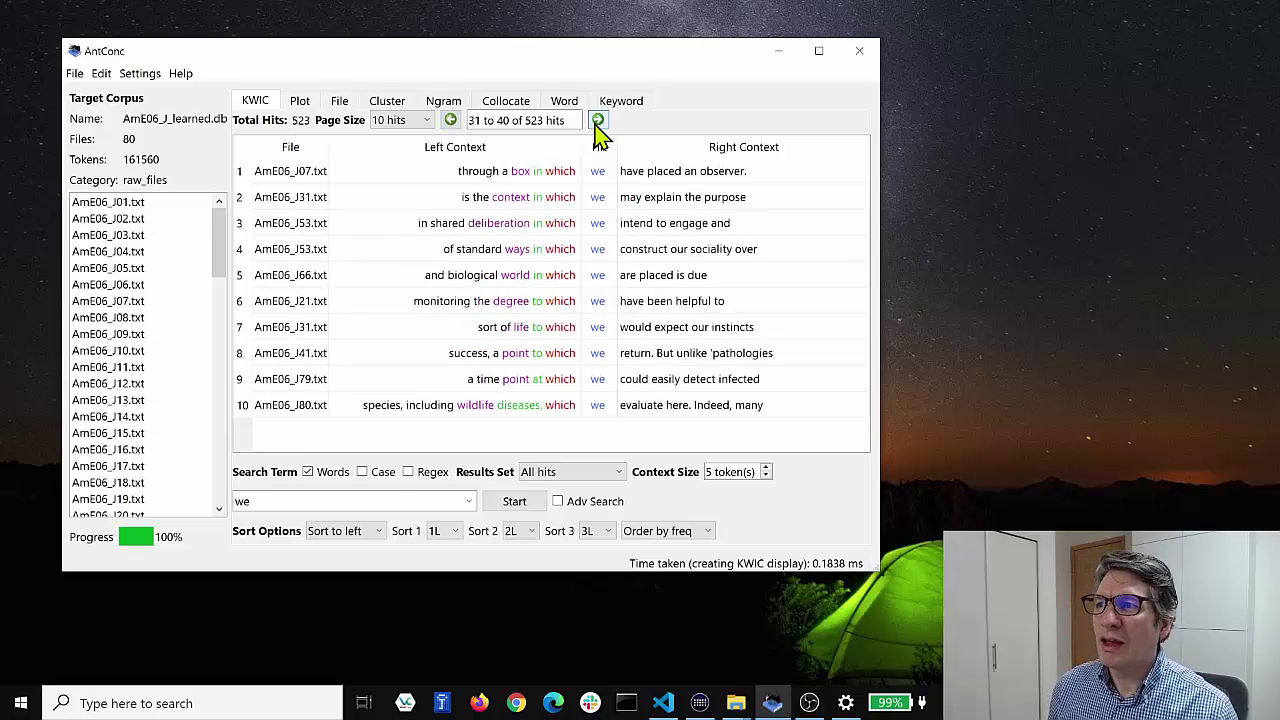
left_click(597, 120)
left_click(597, 120)
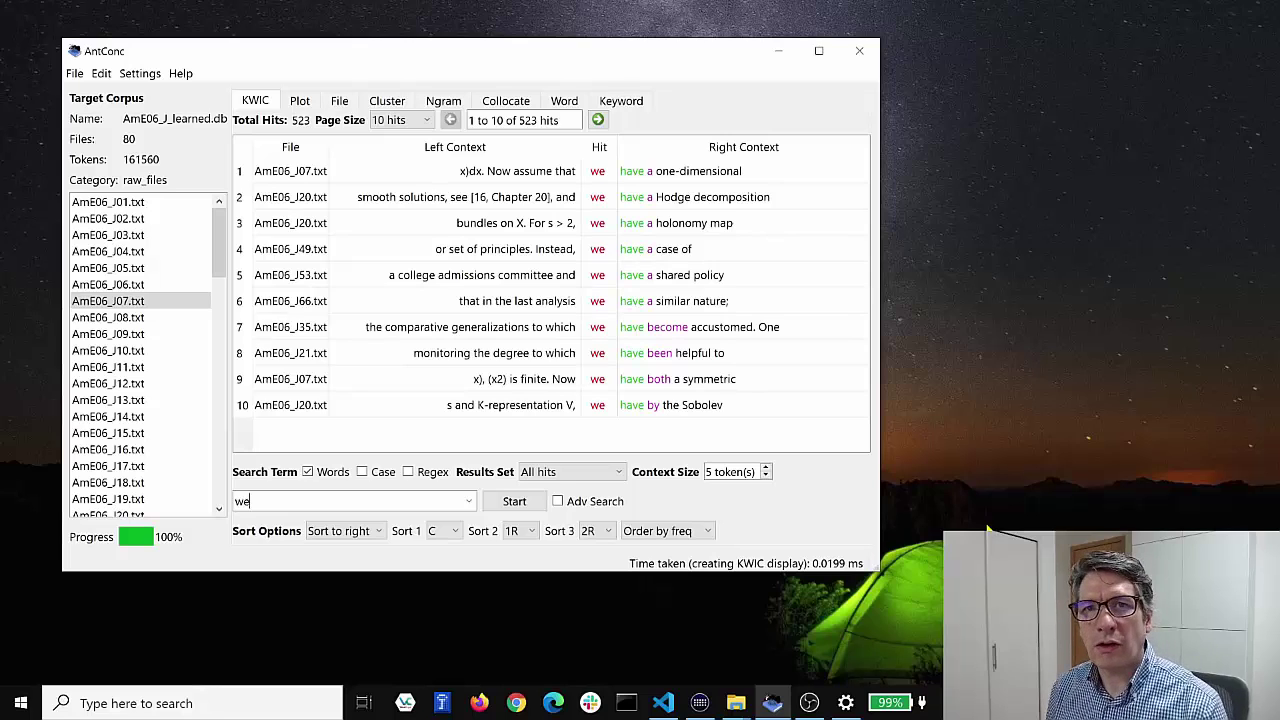
- Search for the phrase "we have" and page through its KWIC lines, returning to the first page
left_click(320, 494)
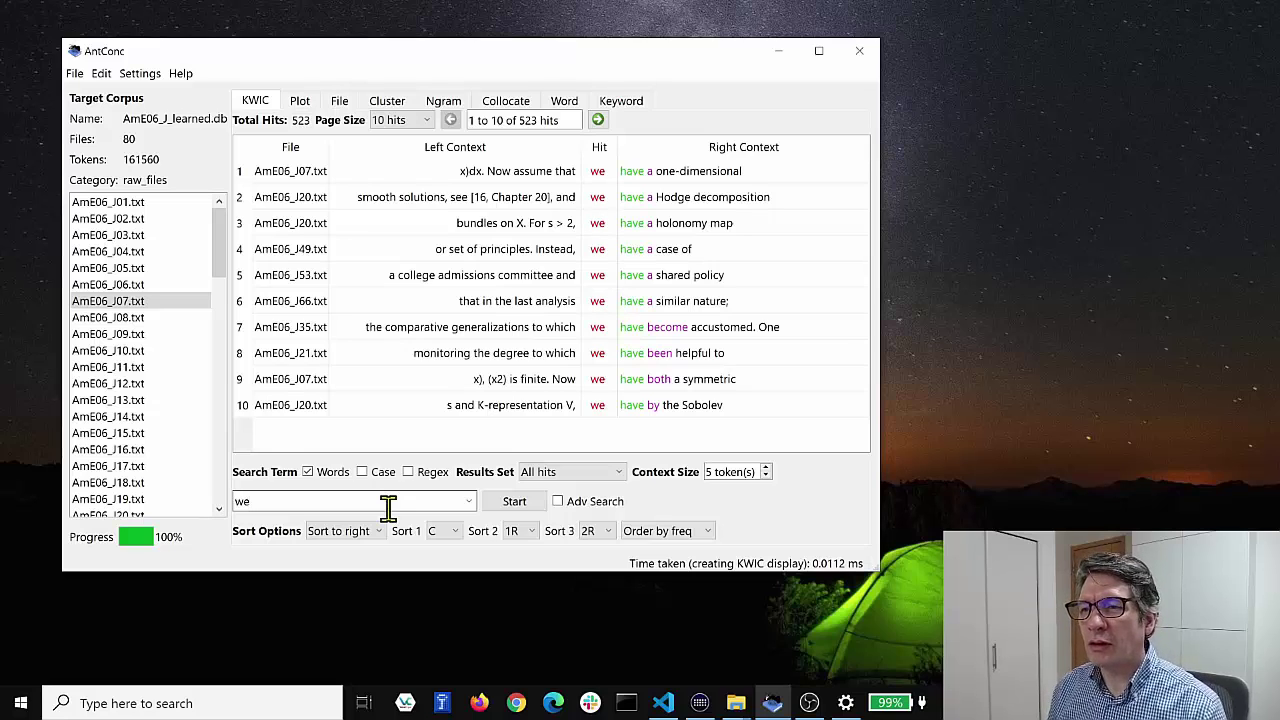
type("have")
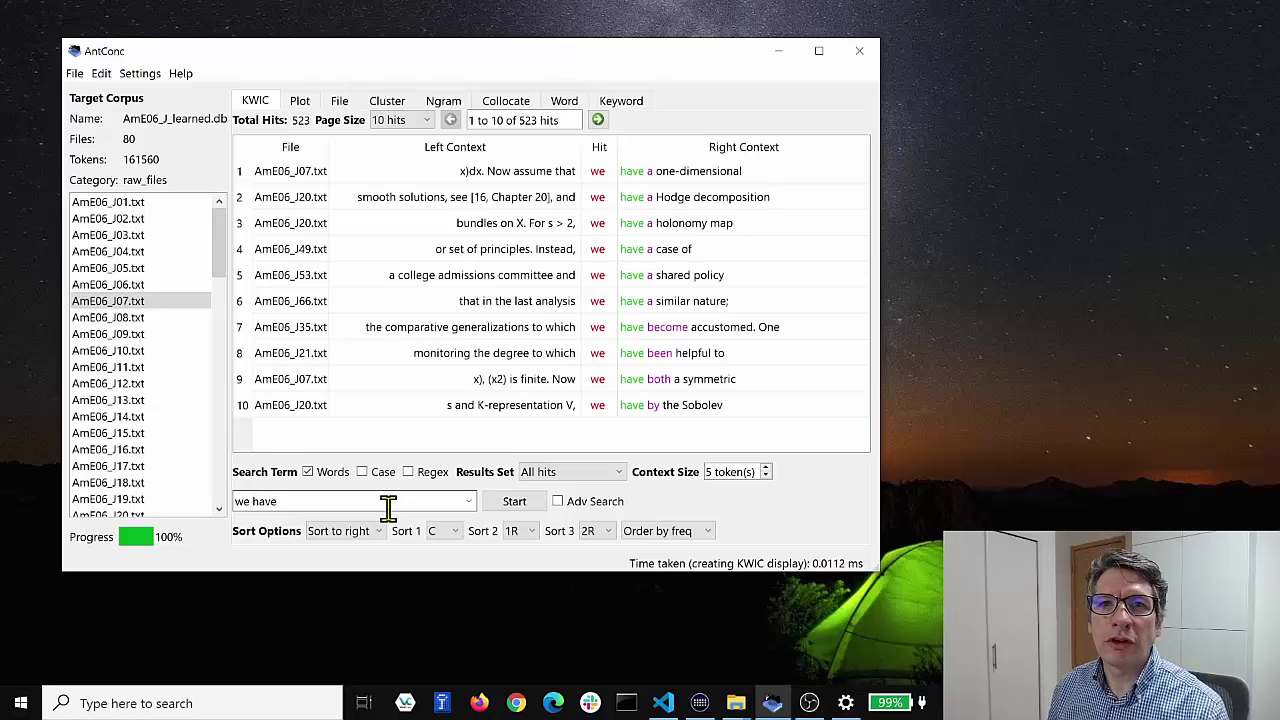
key("Return")
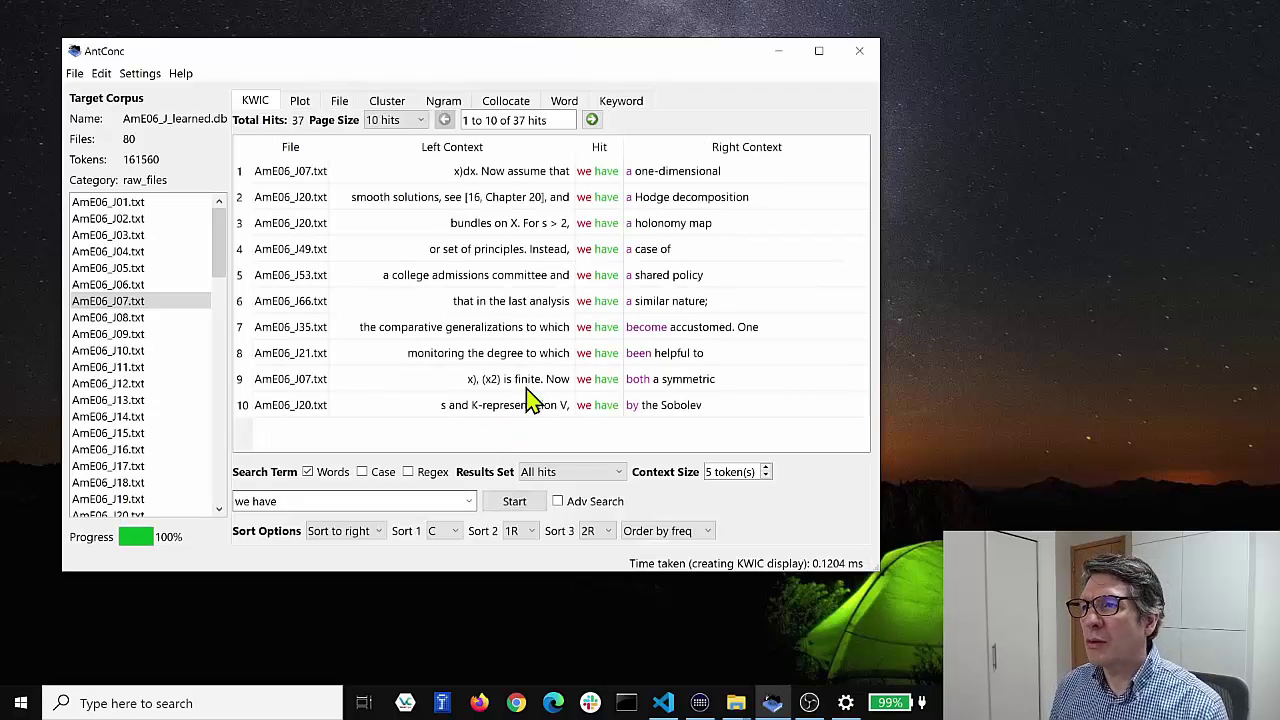
left_click(592, 121)
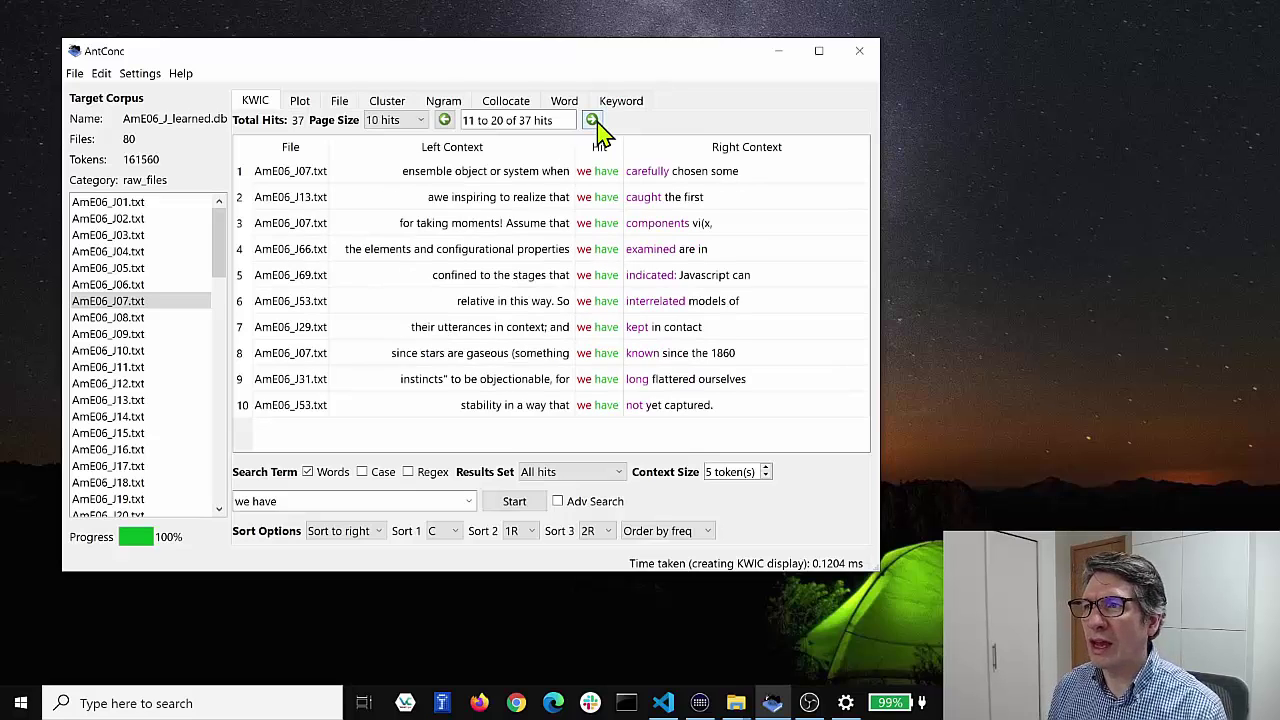
left_click(592, 121)
left_click(592, 121)
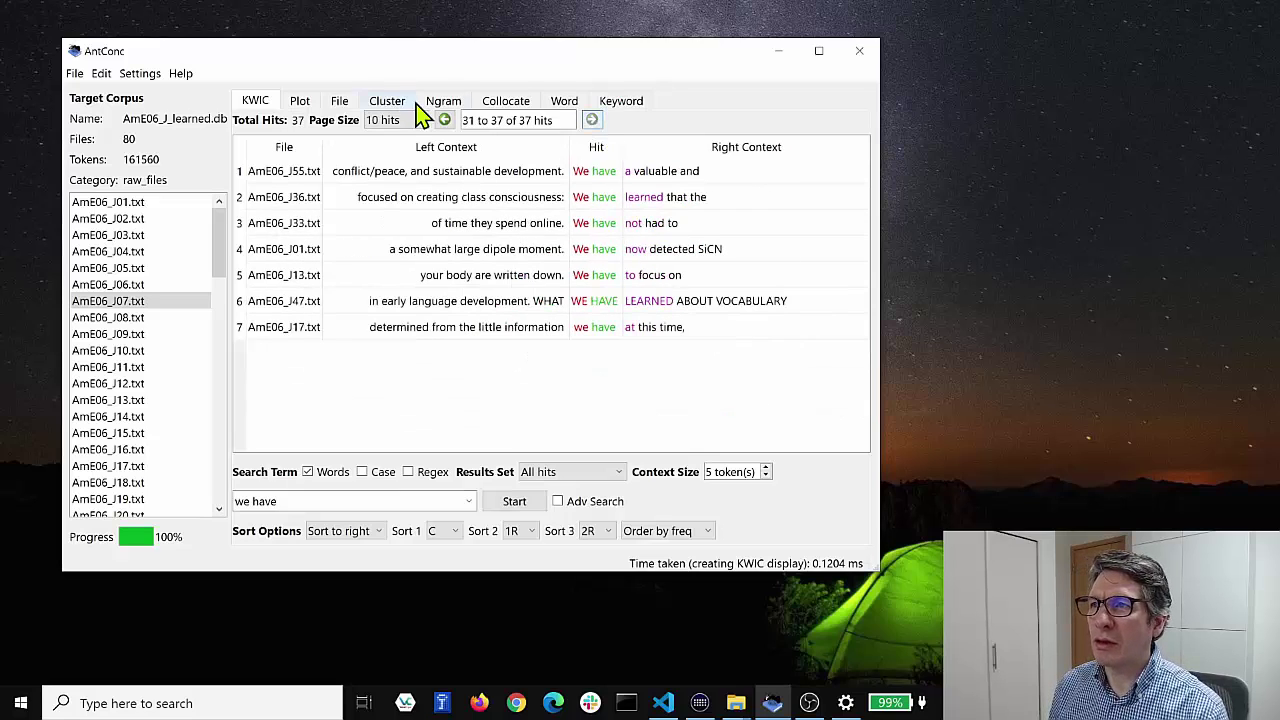
left_click(444, 120)
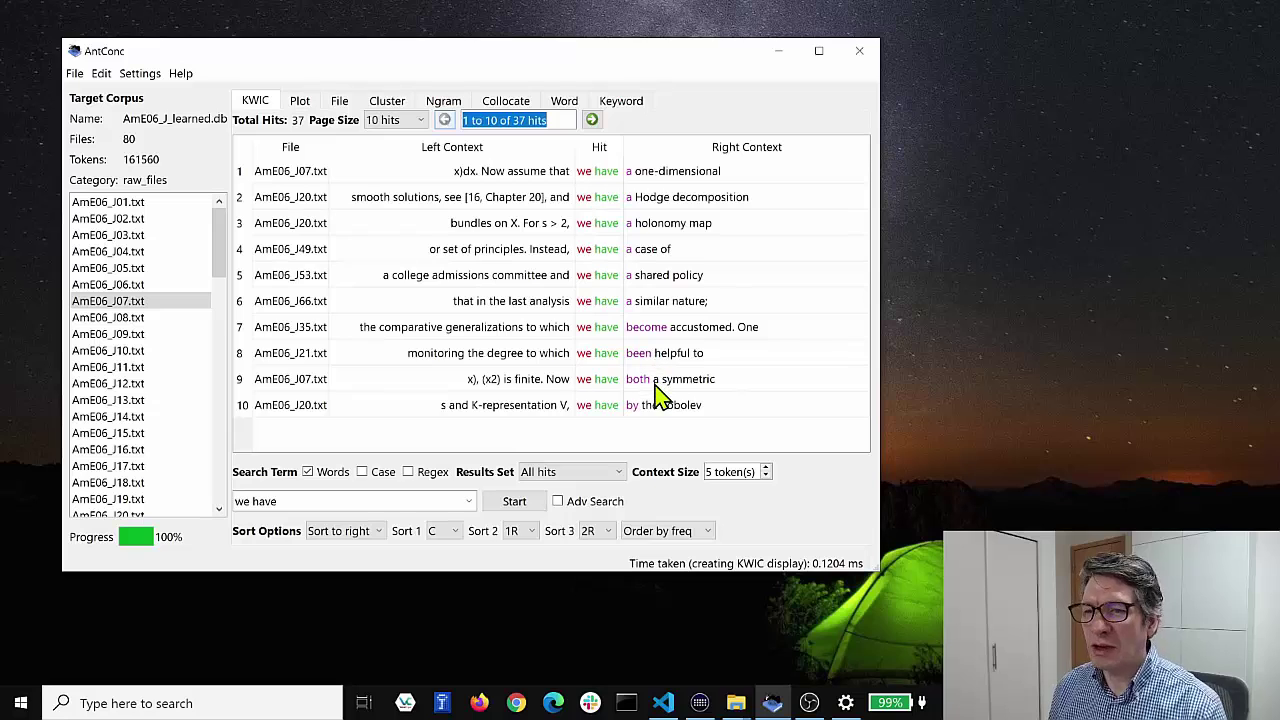
- Replace "have" with "are" in the search term and run the search for "we are"
left_click(358, 500)
key("BackSpace")
key("BackSpace")
key("BackSpace")
key("BackSpace")
type("are")
key("Return")
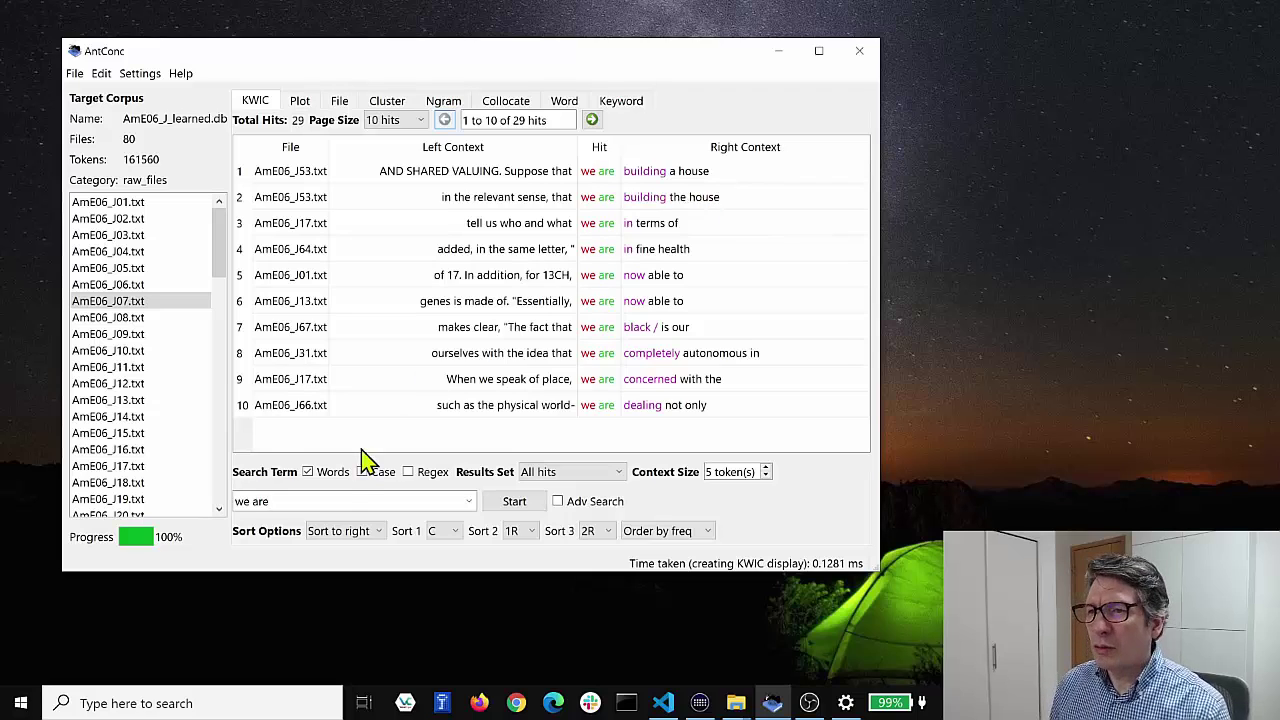
- Change the search term to the wildcard phrase "we w*" and run the search
key("BackSpace")
key("BackSpace")
key("BackSpace")
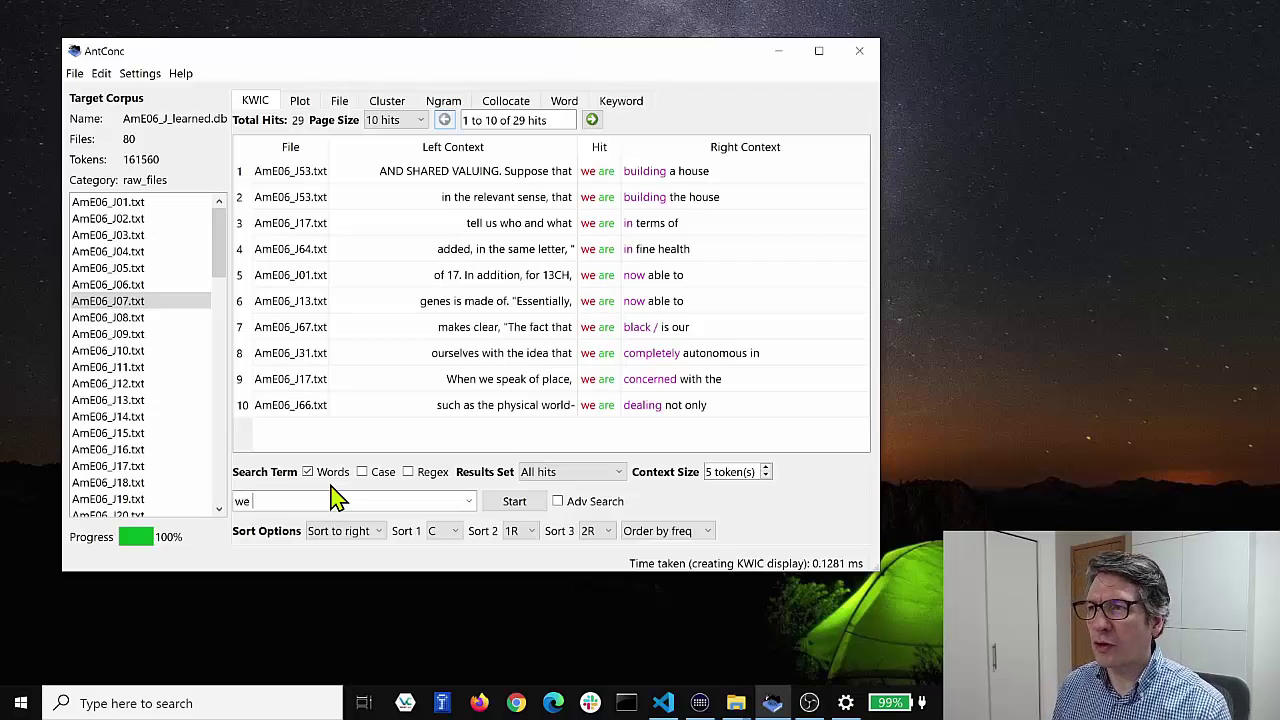
type("w")
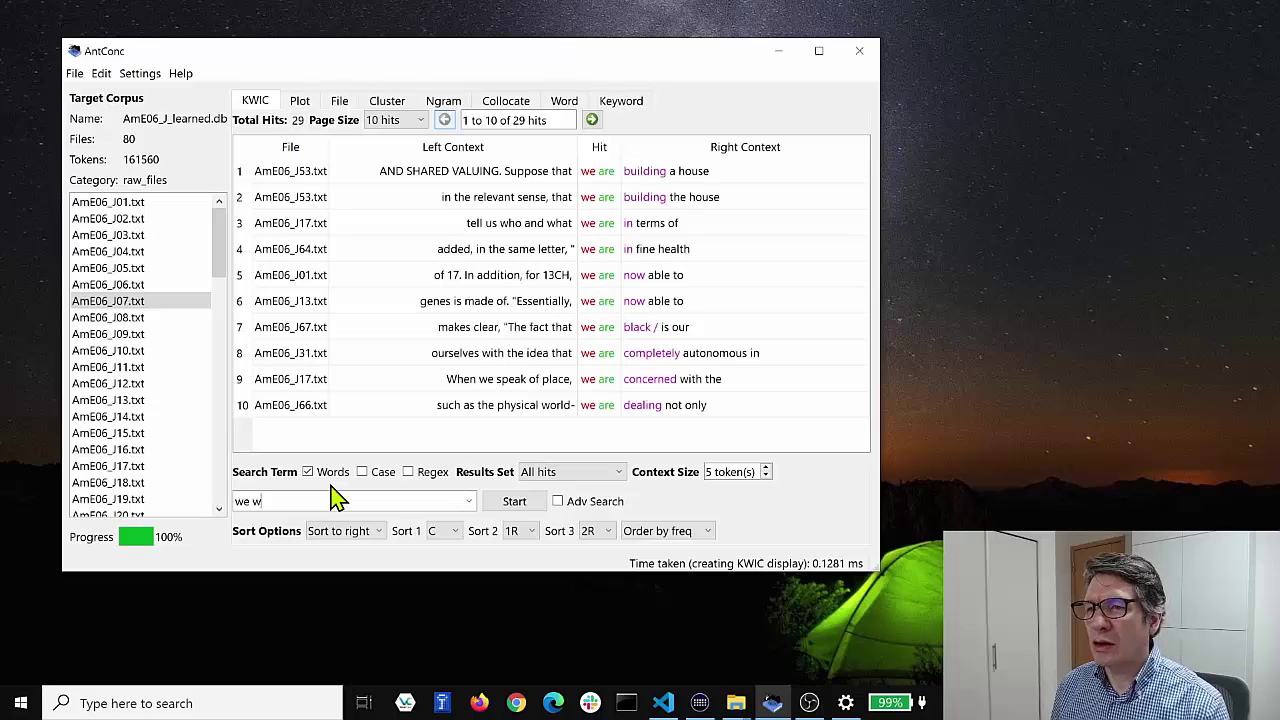
type("*")
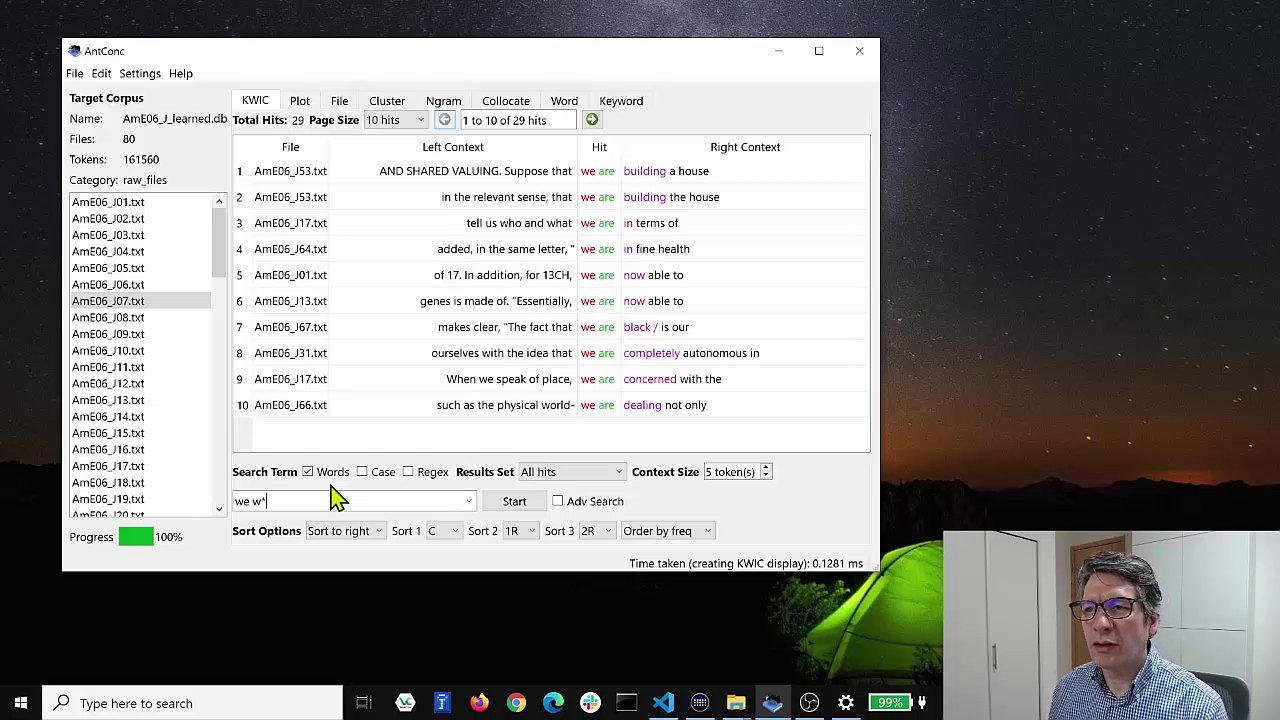
key("Return")
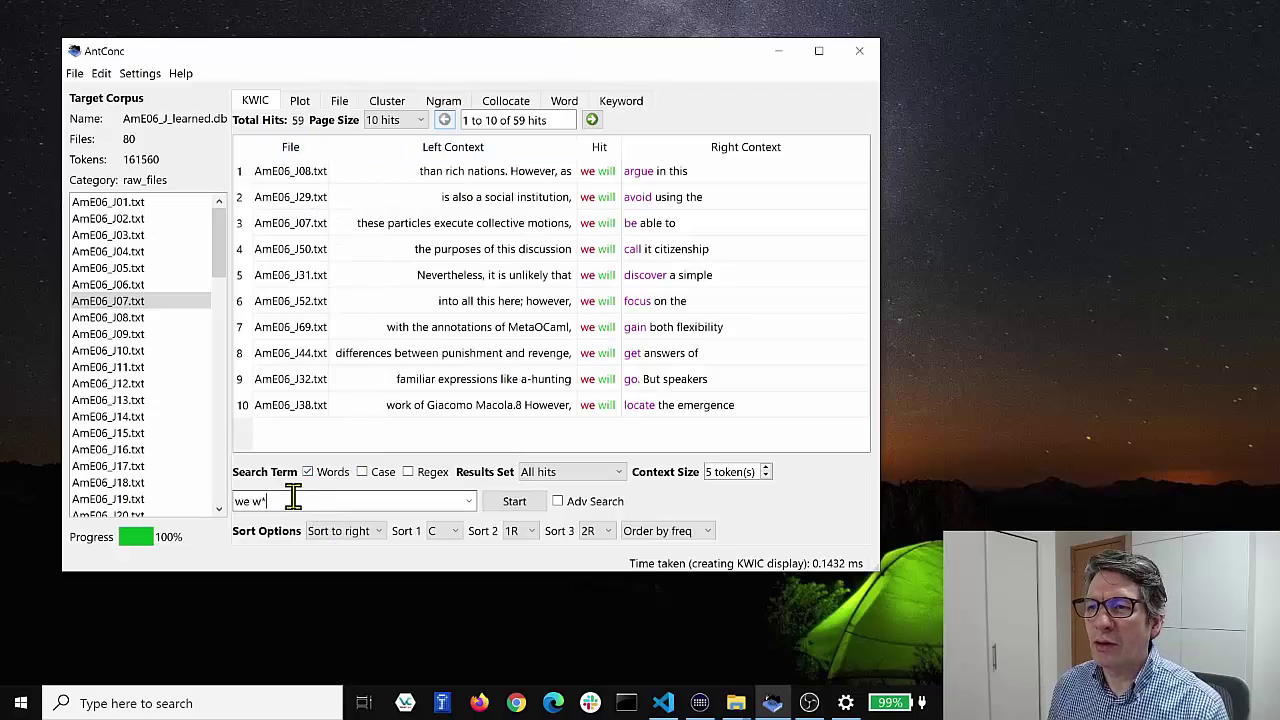
- Page through the "we w*" results to examine which words starting with w follow "we"
left_click(592, 120)
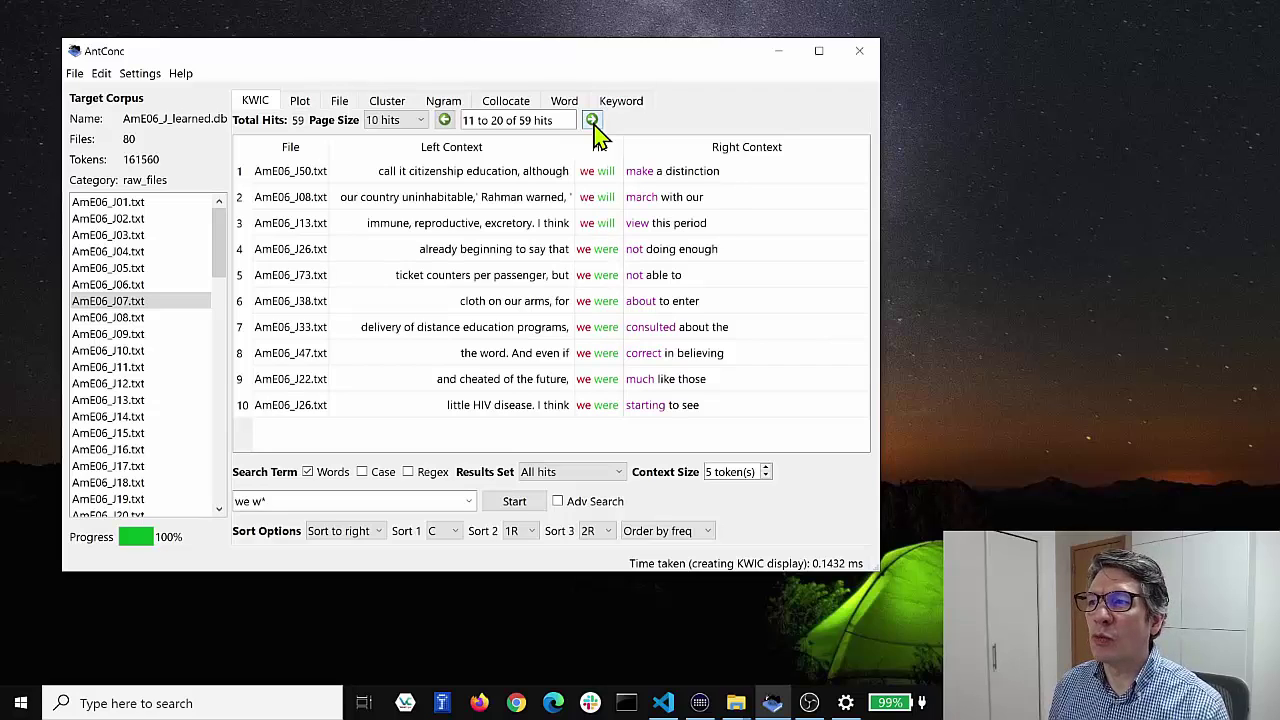
left_click(592, 120)
left_click(592, 120)
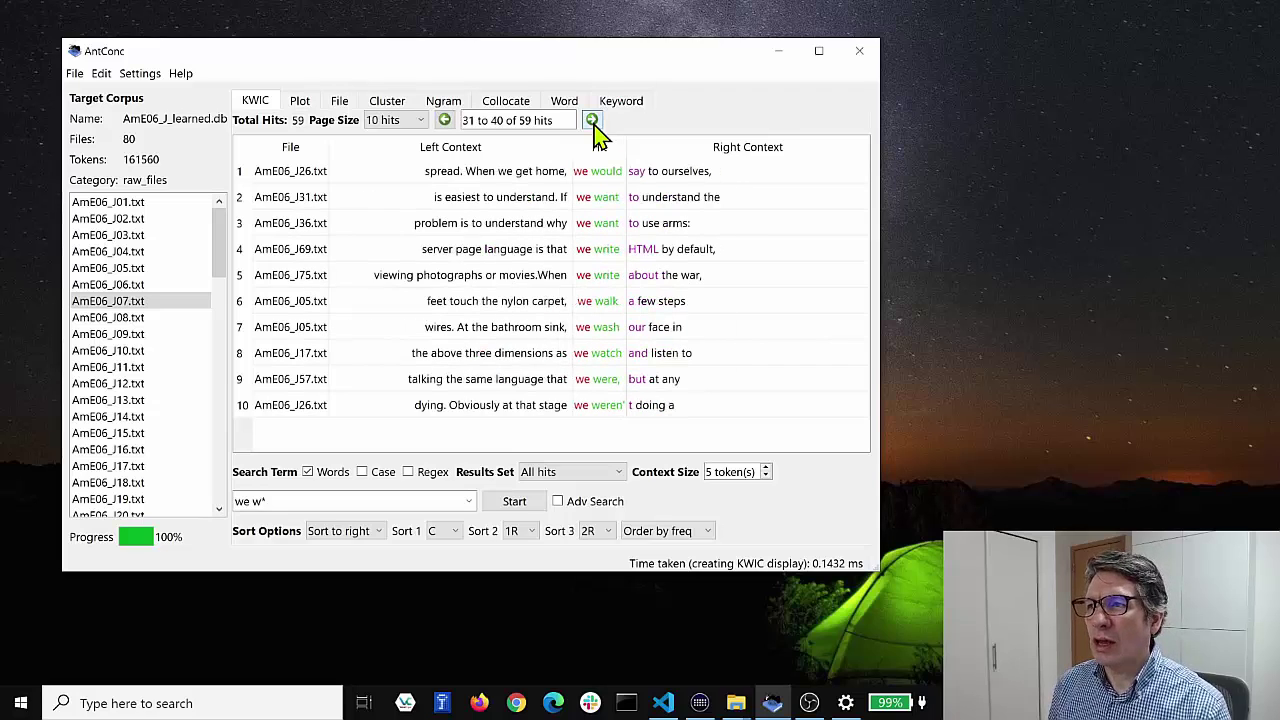
left_click(592, 120)
left_click(592, 120)
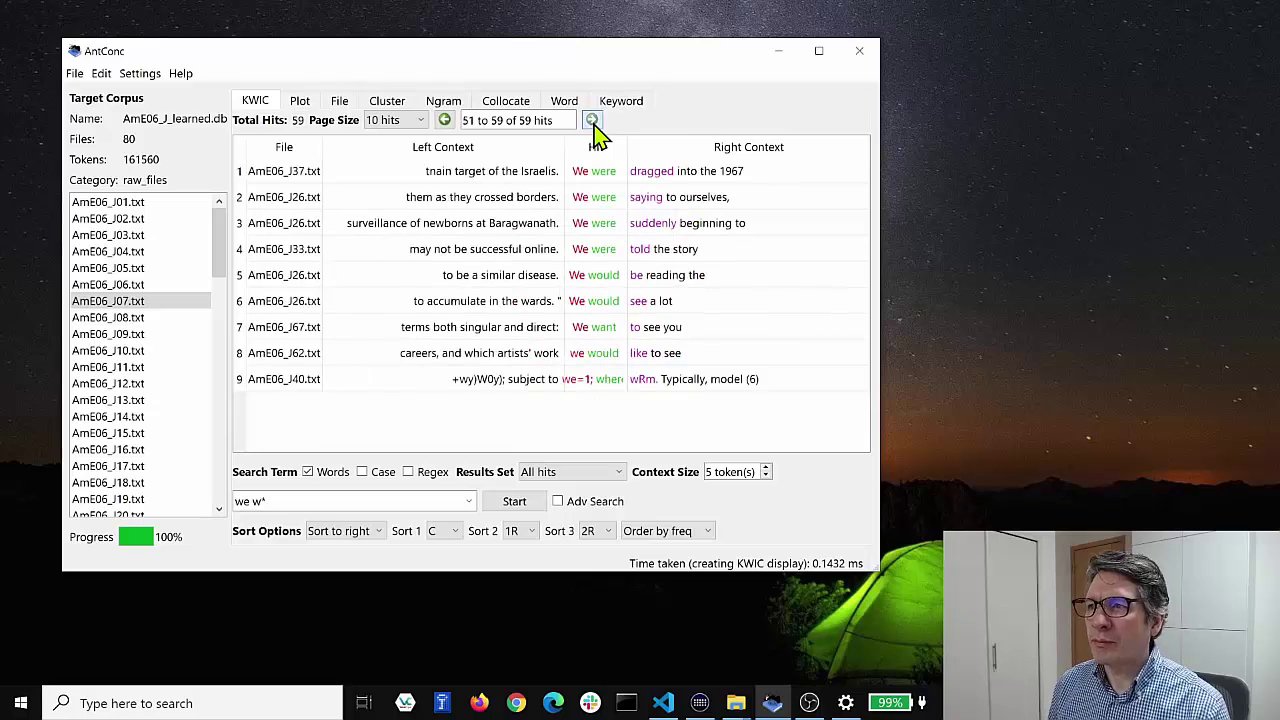
left_click(445, 120)
left_click(445, 120)
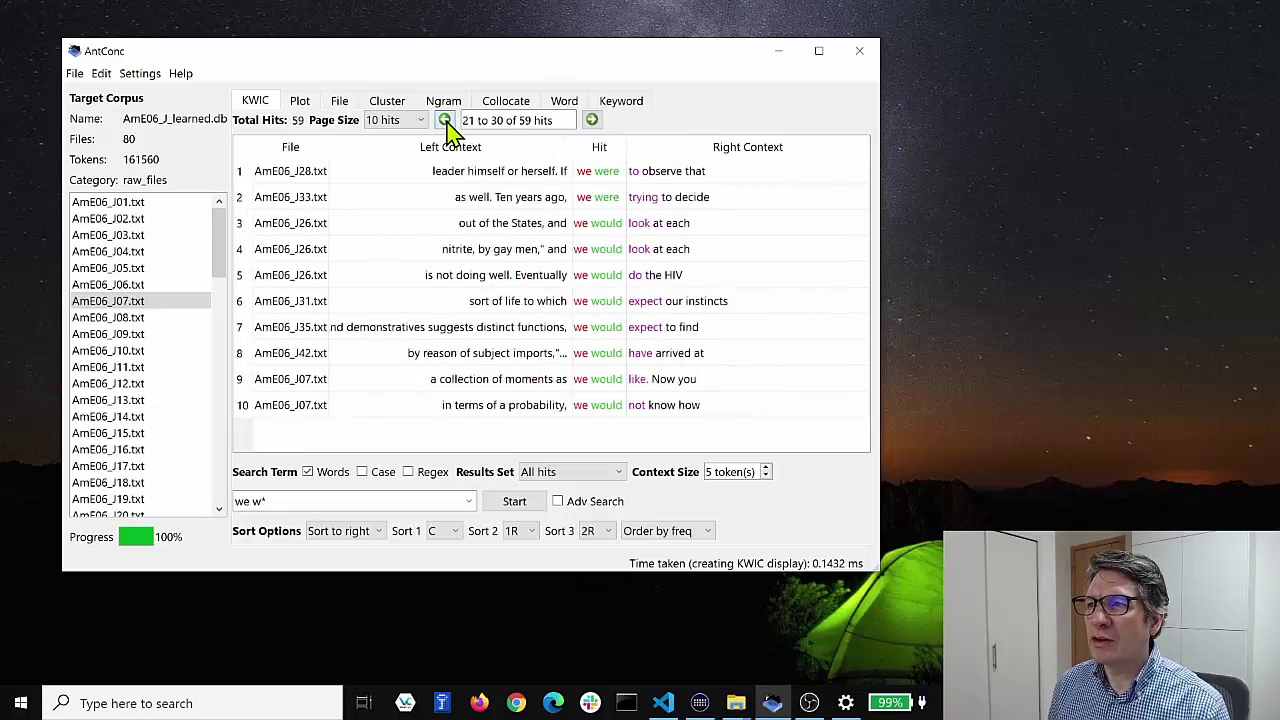
- Return to the first page of the "we w*" results and rerun the search with the sort ordered by value
left_click(445, 120)
left_click(445, 120)
left_click(445, 120)
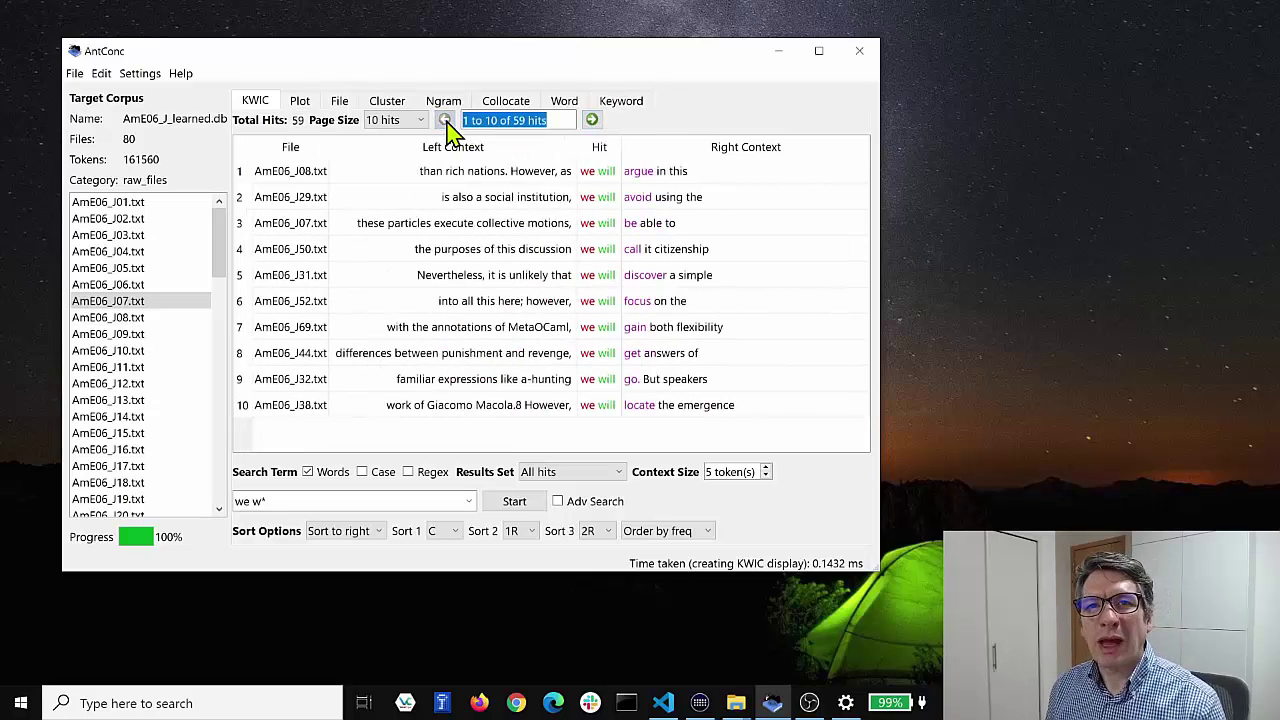
left_click(692, 535)
left_click(686, 548)
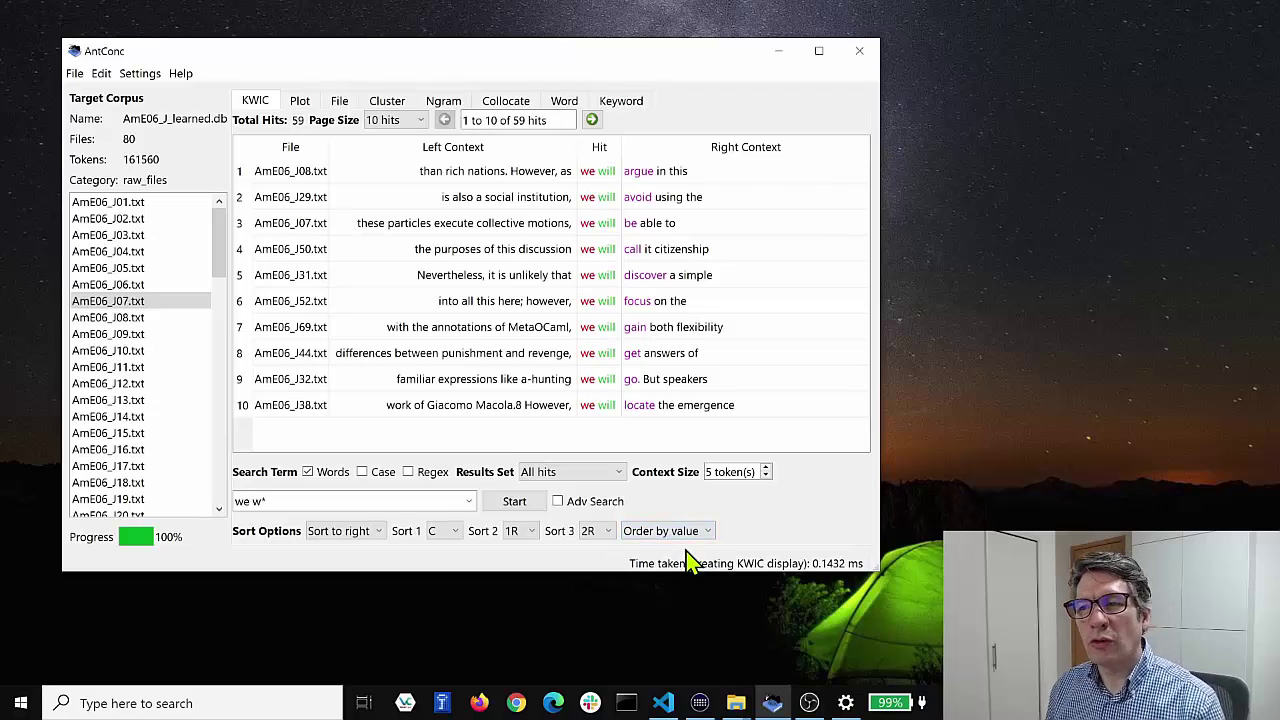
left_click(515, 503)
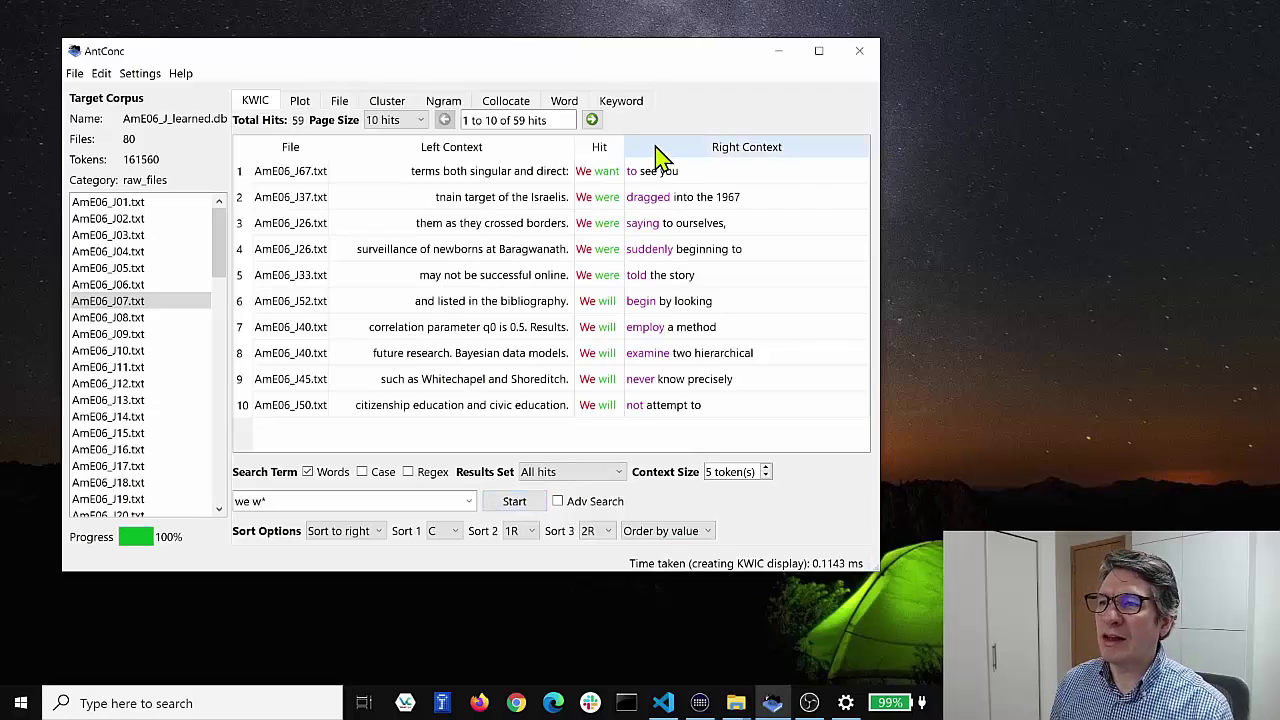
- Page through the value-ordered "we w*" results up to the last page to examine the alphabetical order of the hits
left_click(592, 120)
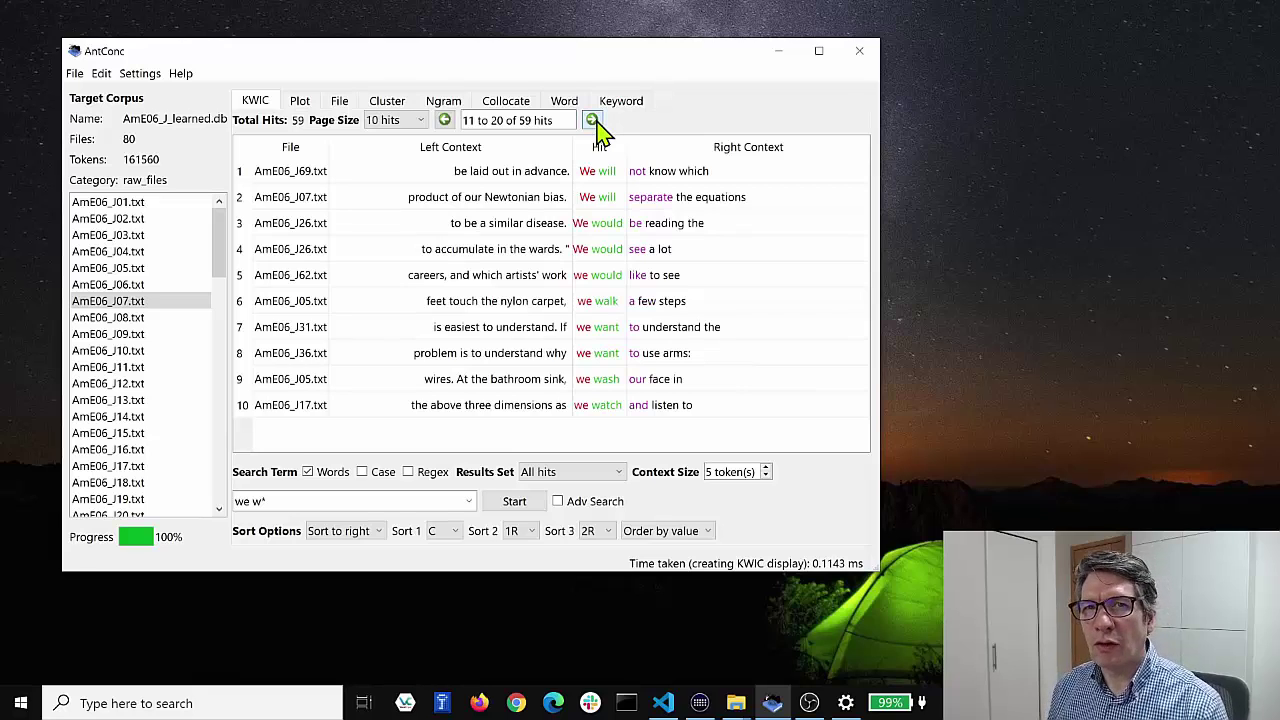
left_click(592, 120)
left_click(592, 120)
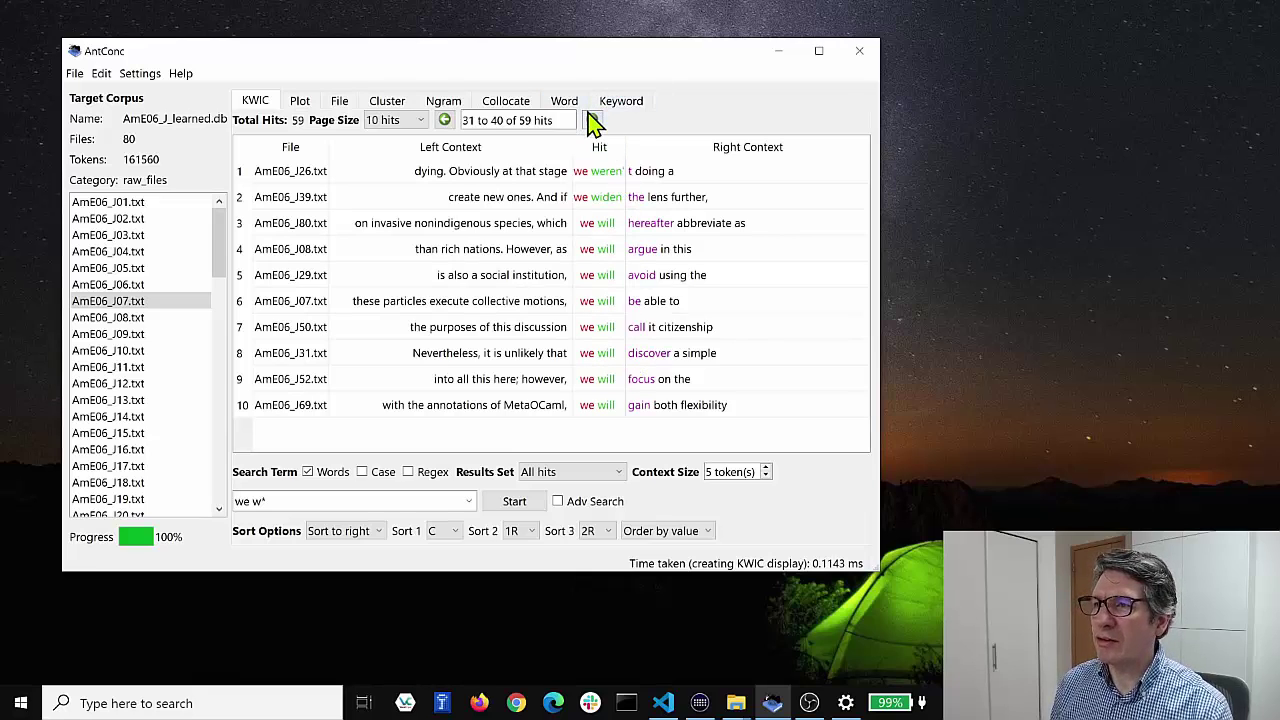
left_click(592, 120)
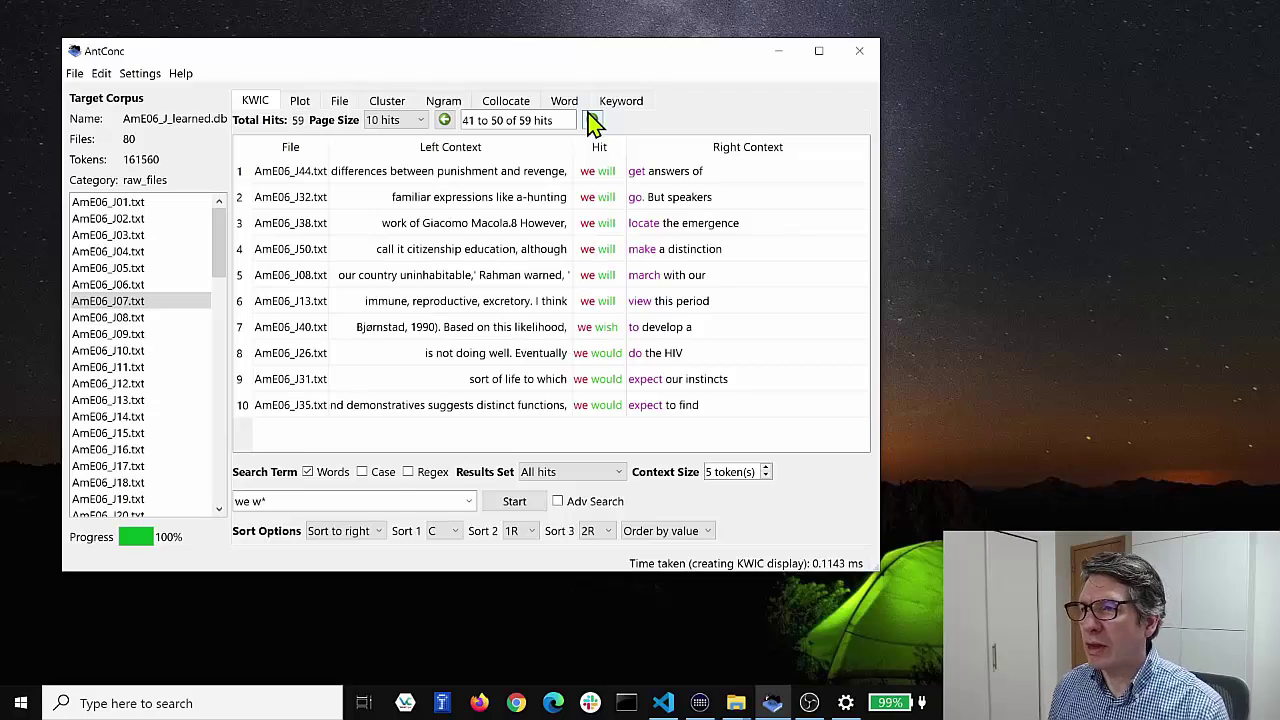
left_click(592, 120)
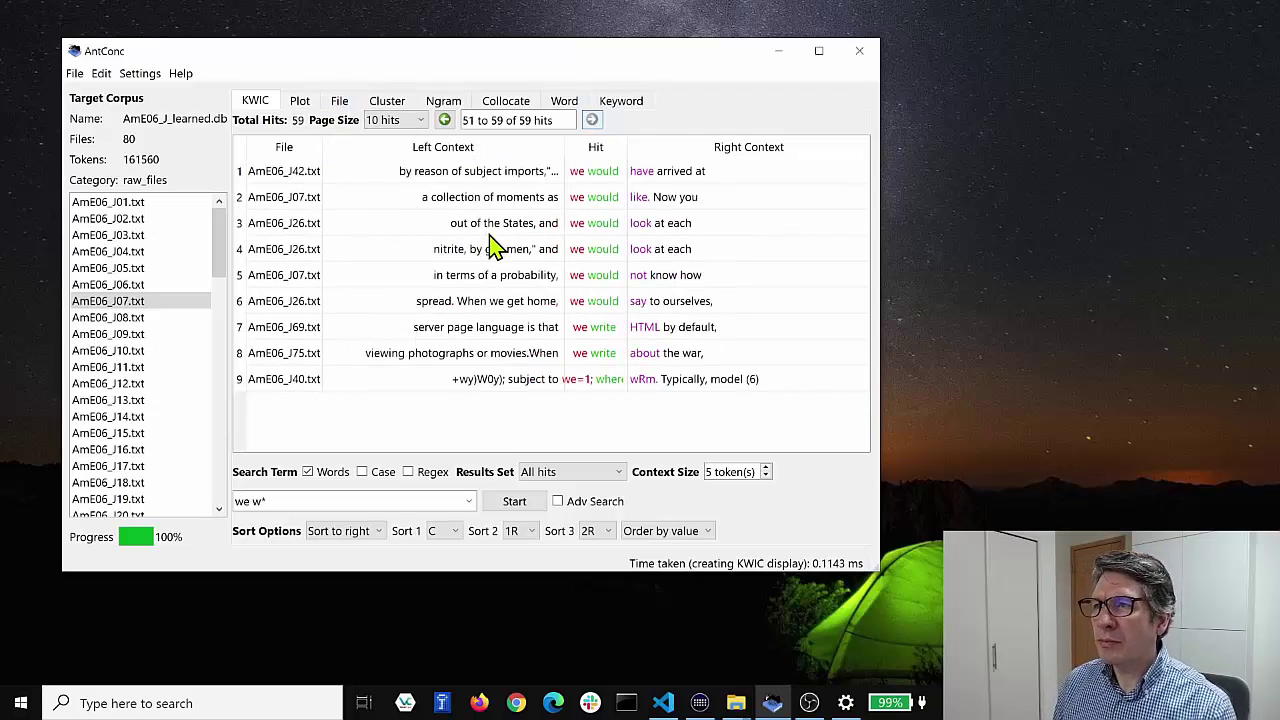
- Open the "we would" hit from AmE06_J42.txt in the File view and examine its surrounding text
left_click(601, 178)
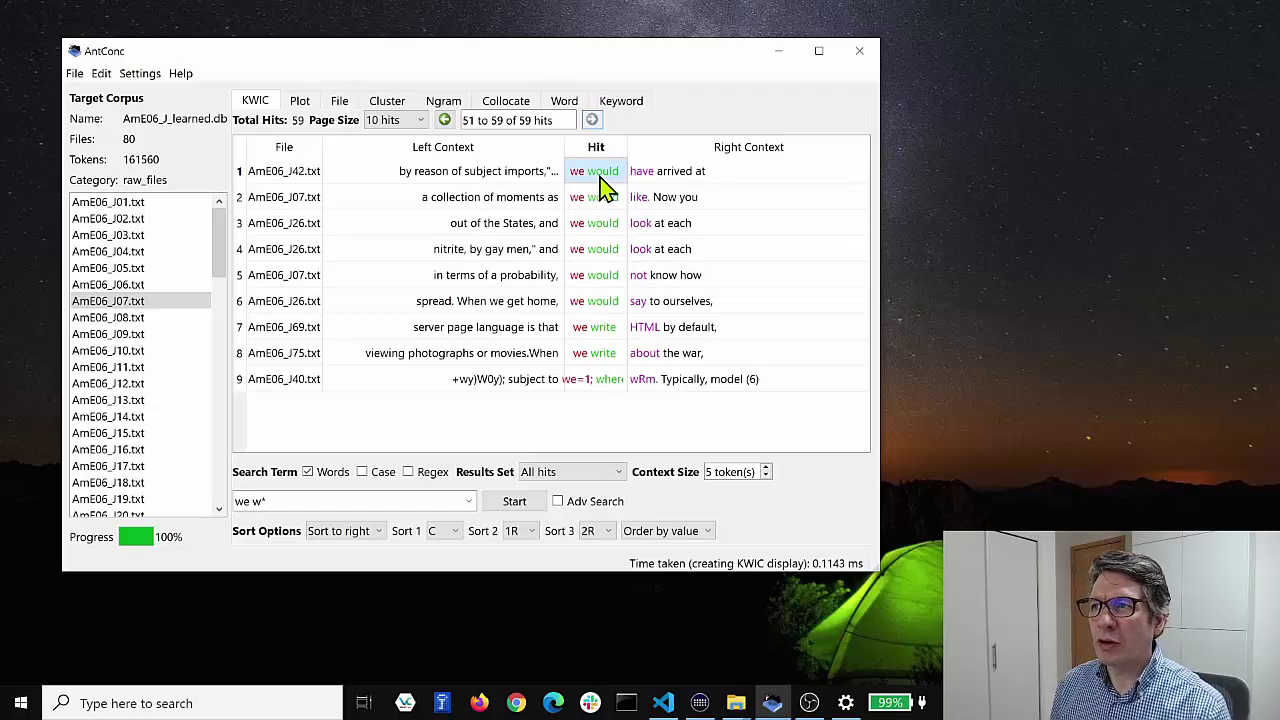
left_click(601, 178)
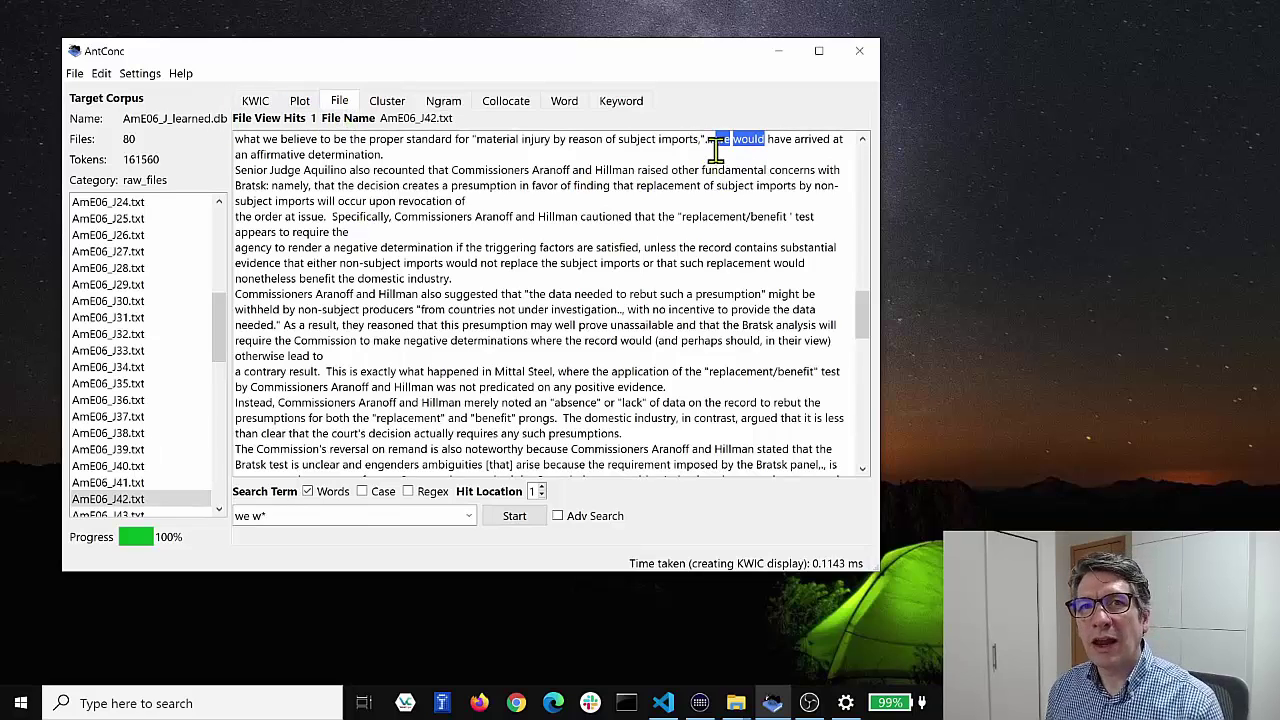
left_click_drag(871, 320, 893, 306)
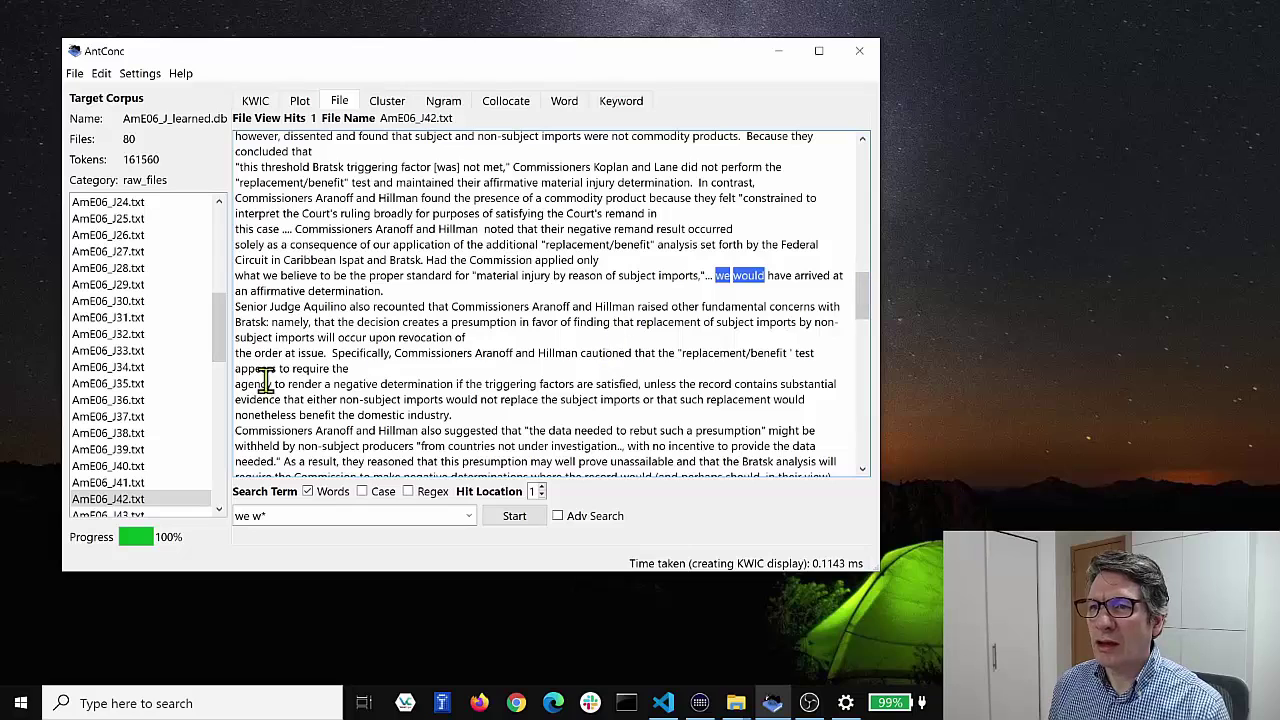
left_click_drag(216, 337, 135, 367)
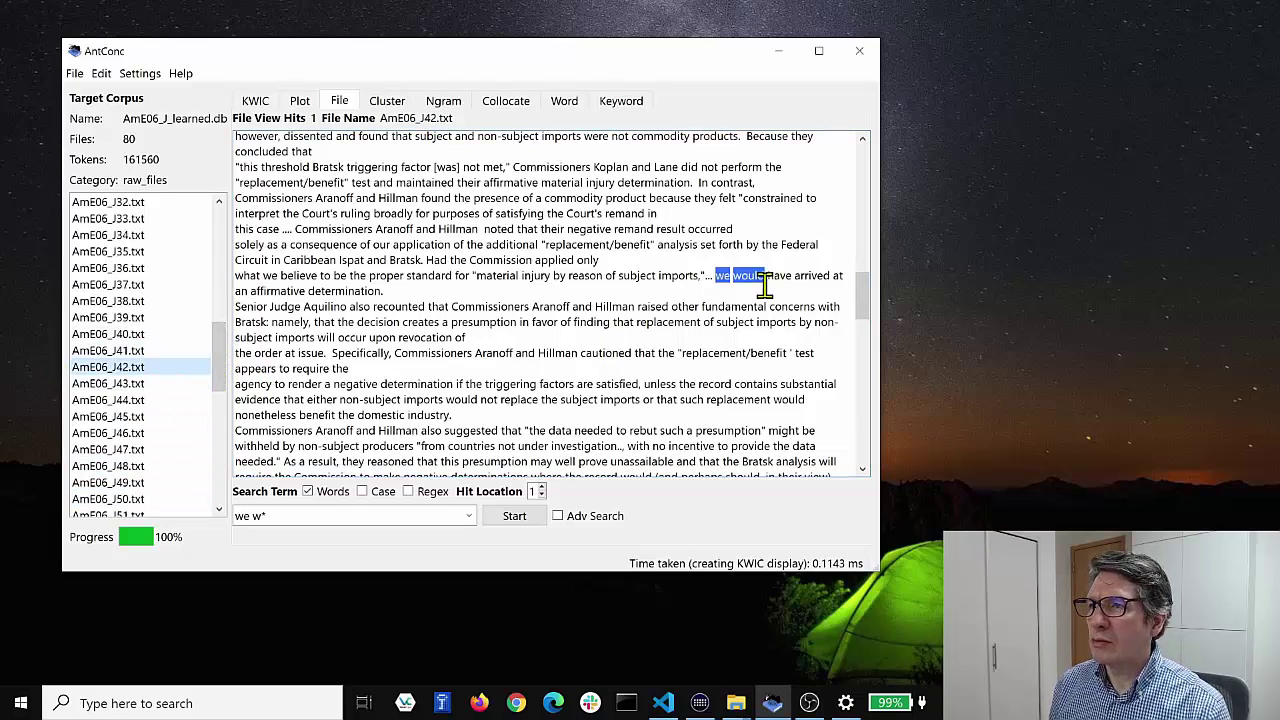
mouse_move(868, 310)
left_mouse_down()
mouse_move(866, 277)
mouse_move(866, 294)
left_mouse_up()
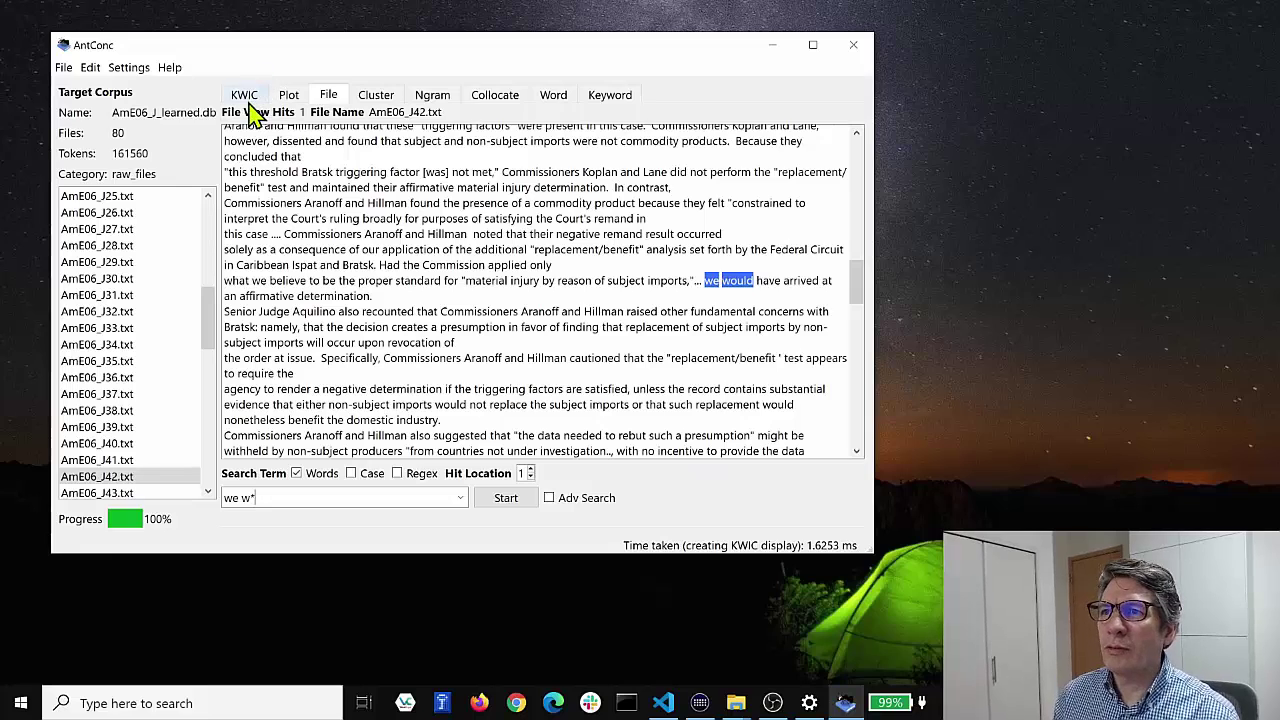
- Go back to the first page of KWIC results and view the "We were" hit from AmE06_J37.txt in its full file context
left_click(245, 95)
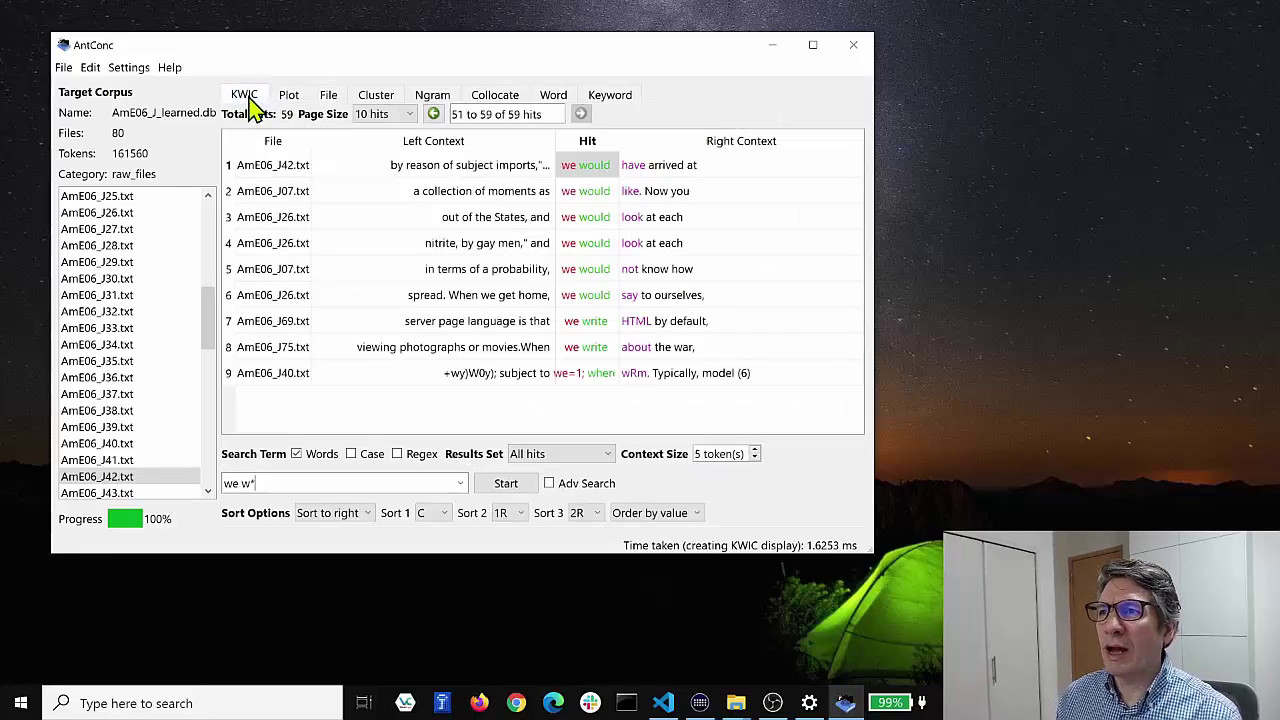
left_click(433, 114)
left_click(433, 114)
left_click(433, 114)
left_click(433, 114)
left_click(433, 114)
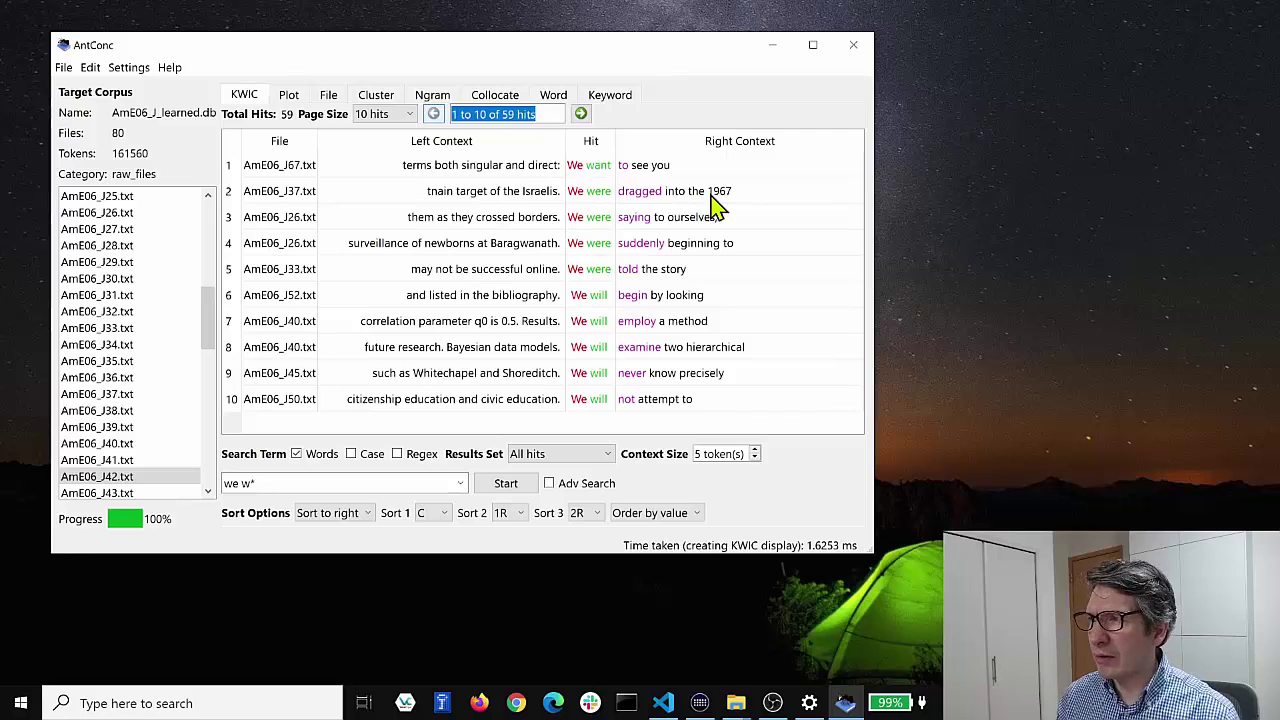
left_click(591, 192)
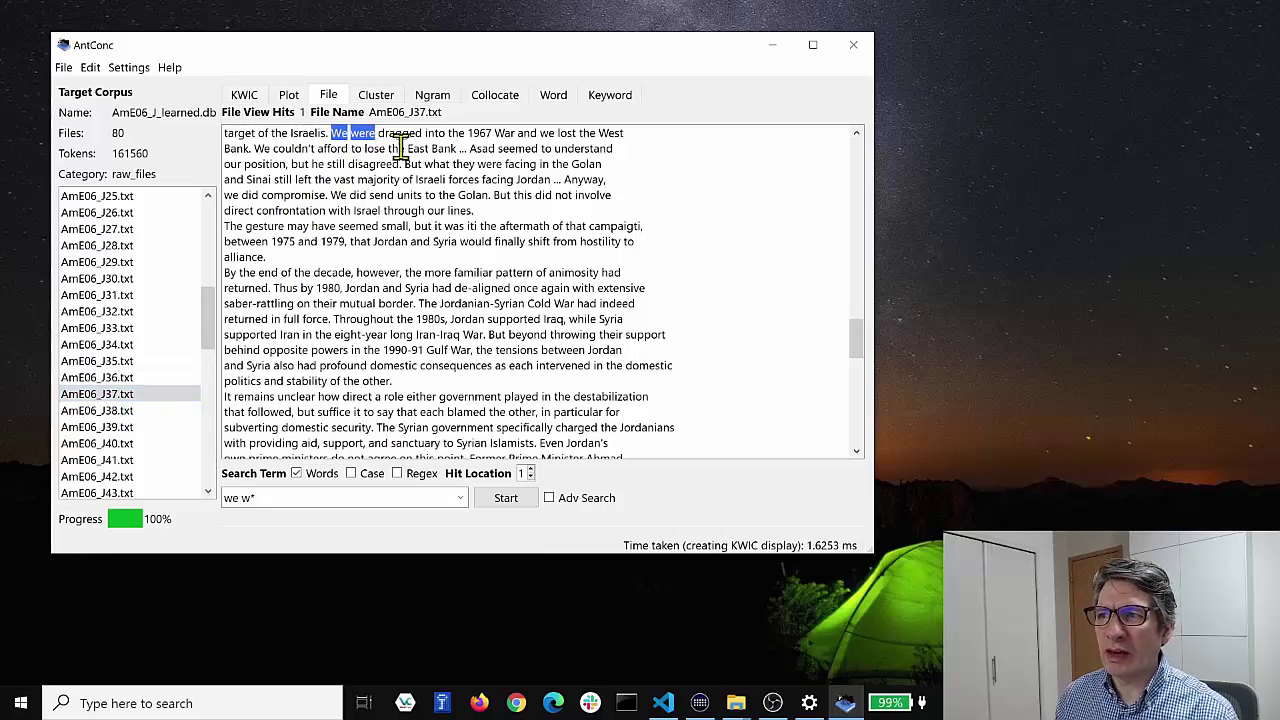
left_click_drag(858, 340, 857, 320)
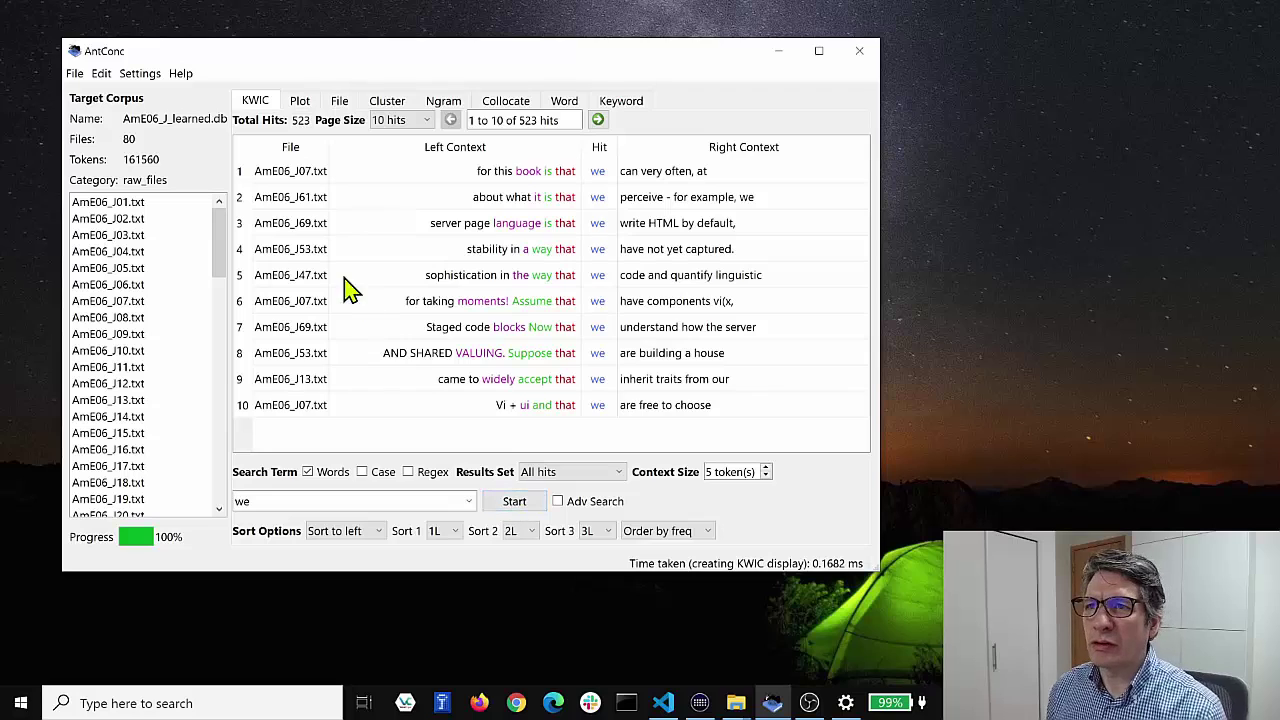
- Set the KWIC level 1 sort color to light blue #6ee4ff in the tool settings
left_click(143, 76)
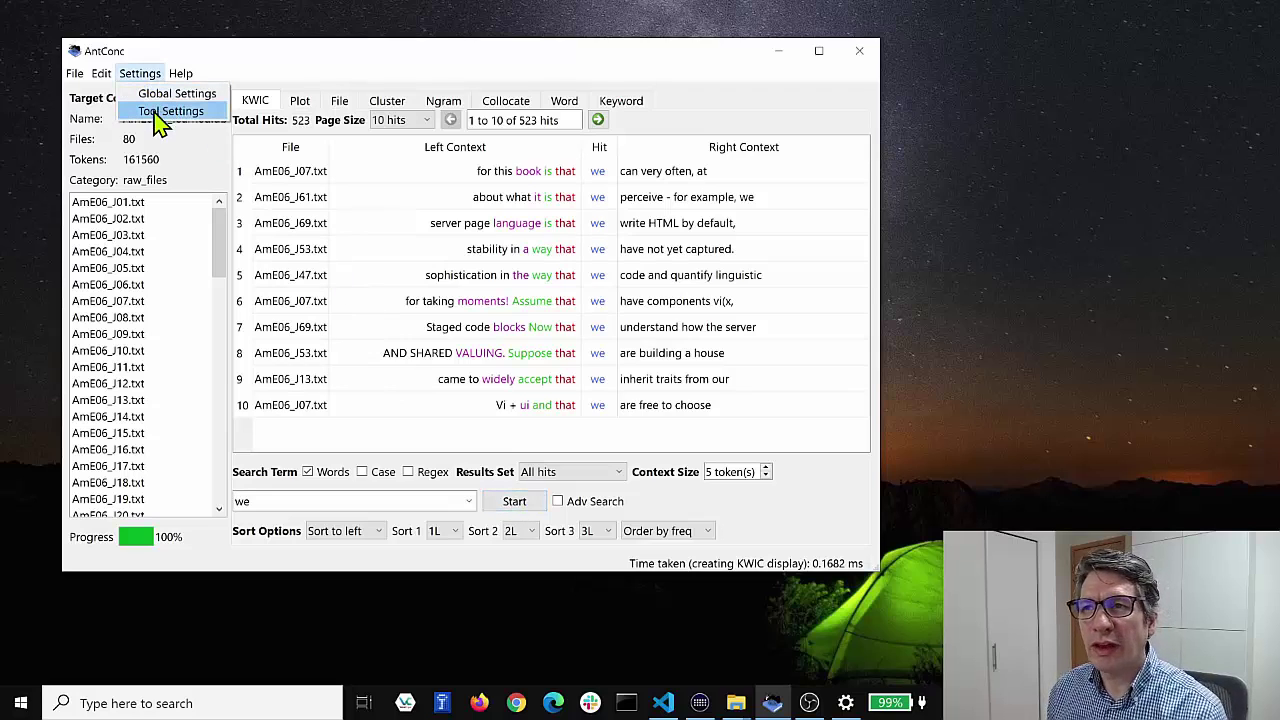
left_click(160, 112)
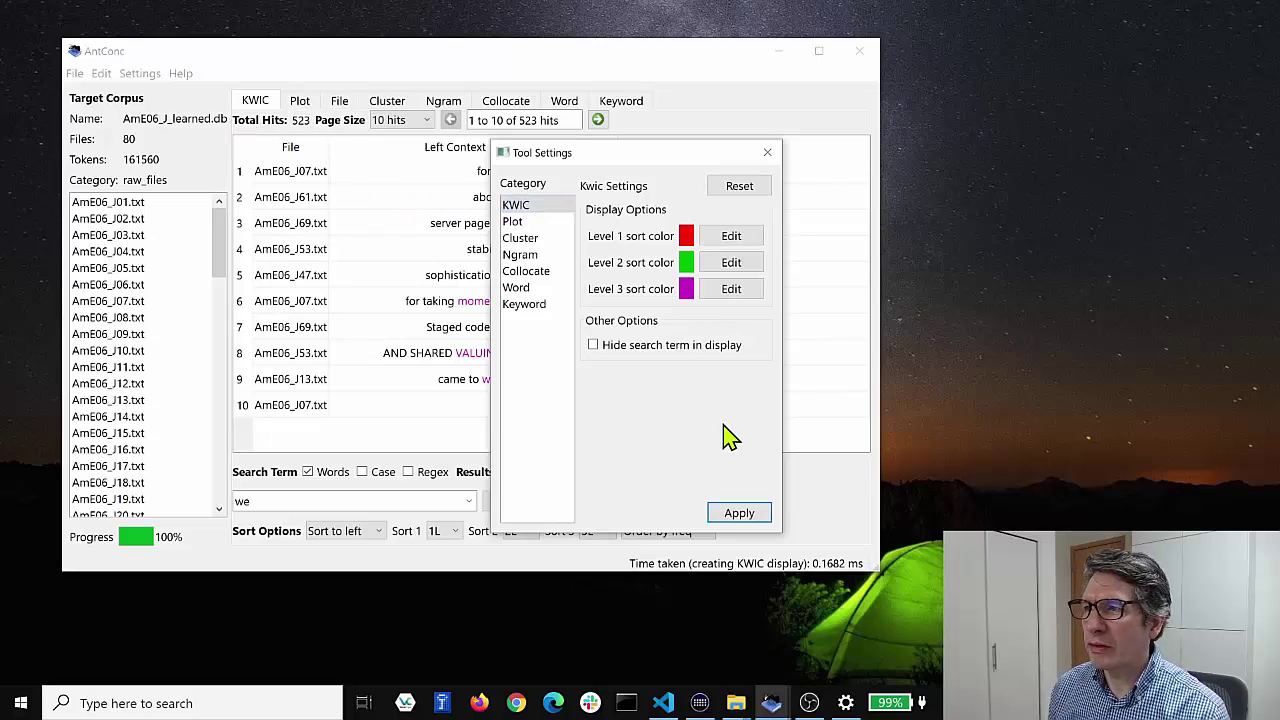
left_click_drag(576, 156, 521, 137)
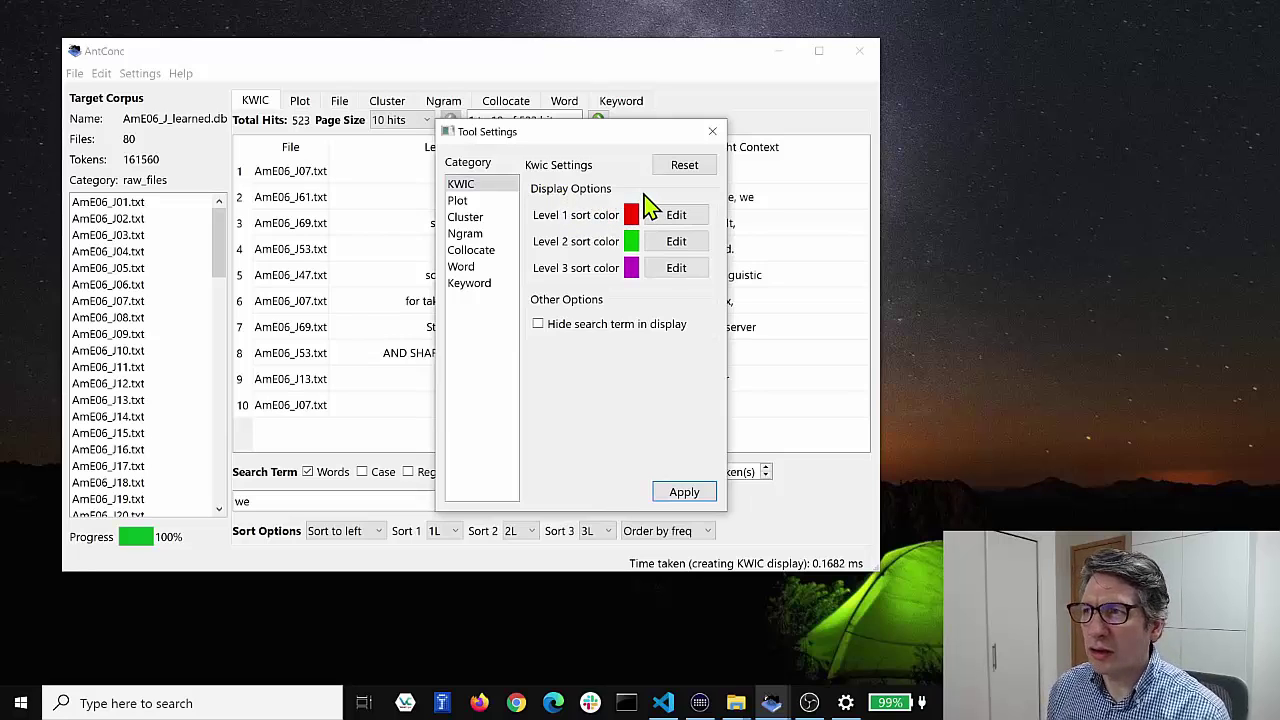
left_click_drag(588, 133, 585, 166)
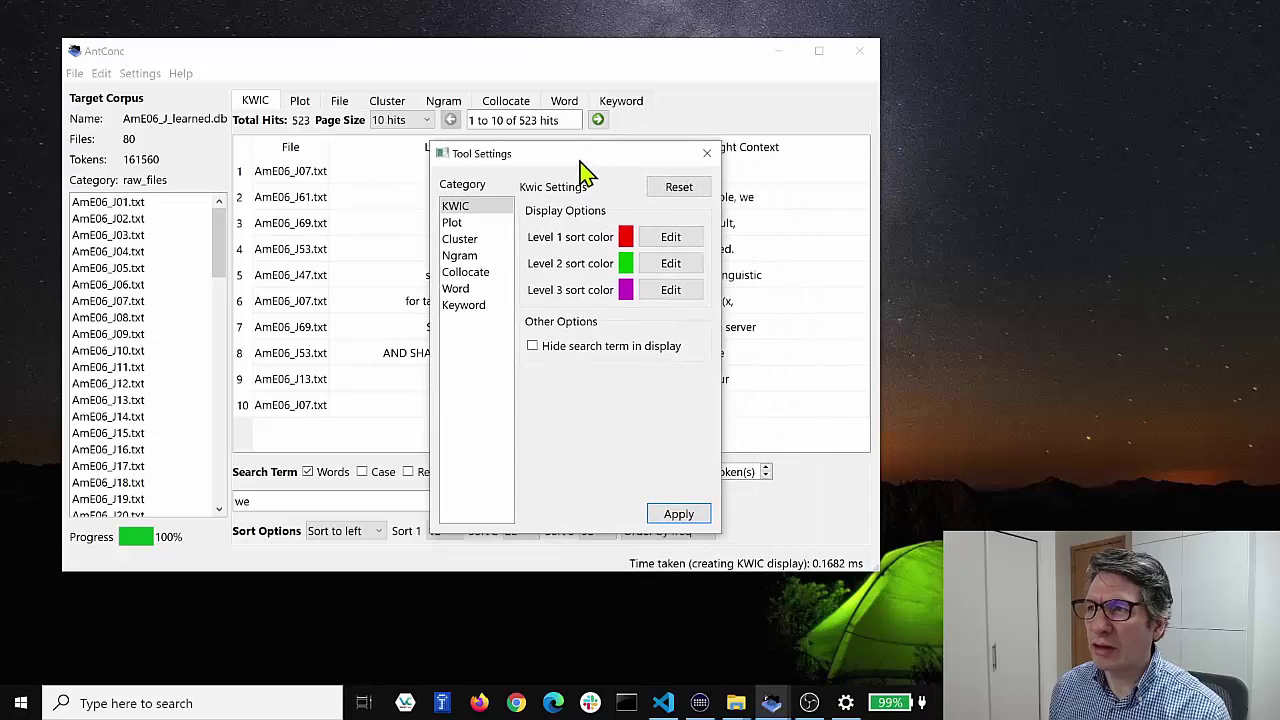
left_click(672, 240)
left_click(672, 285)
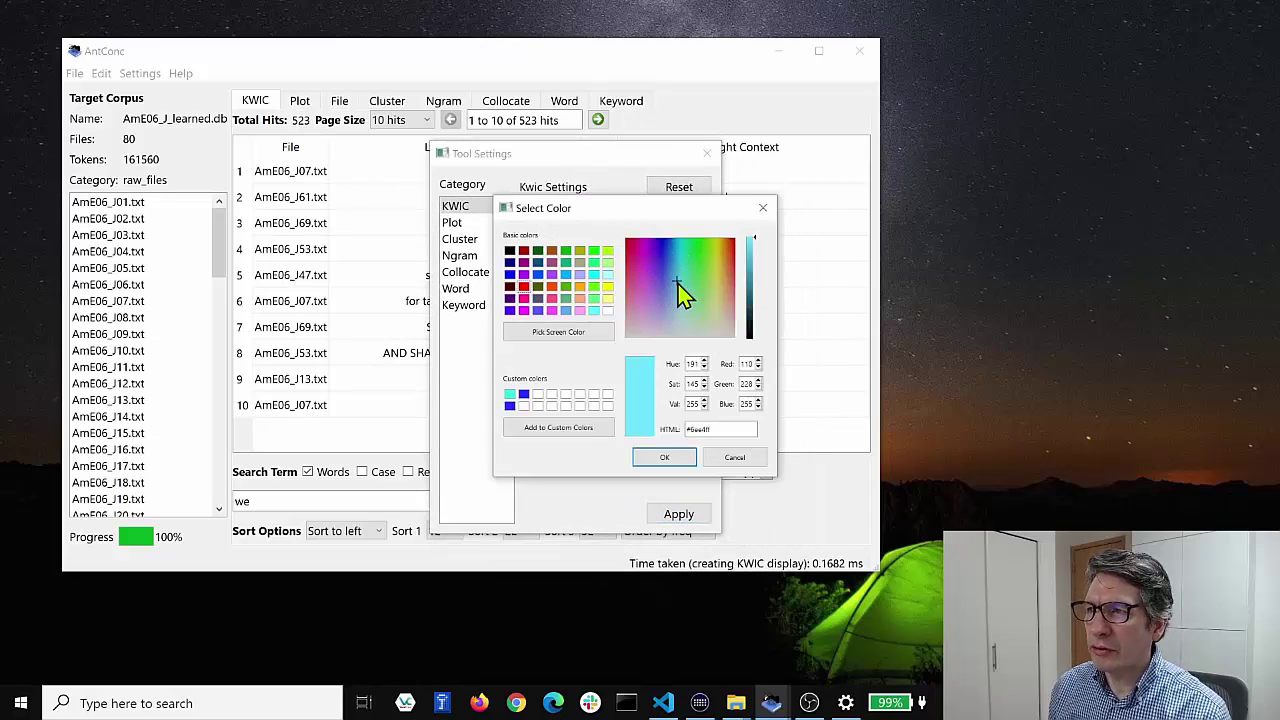
left_click(668, 453)
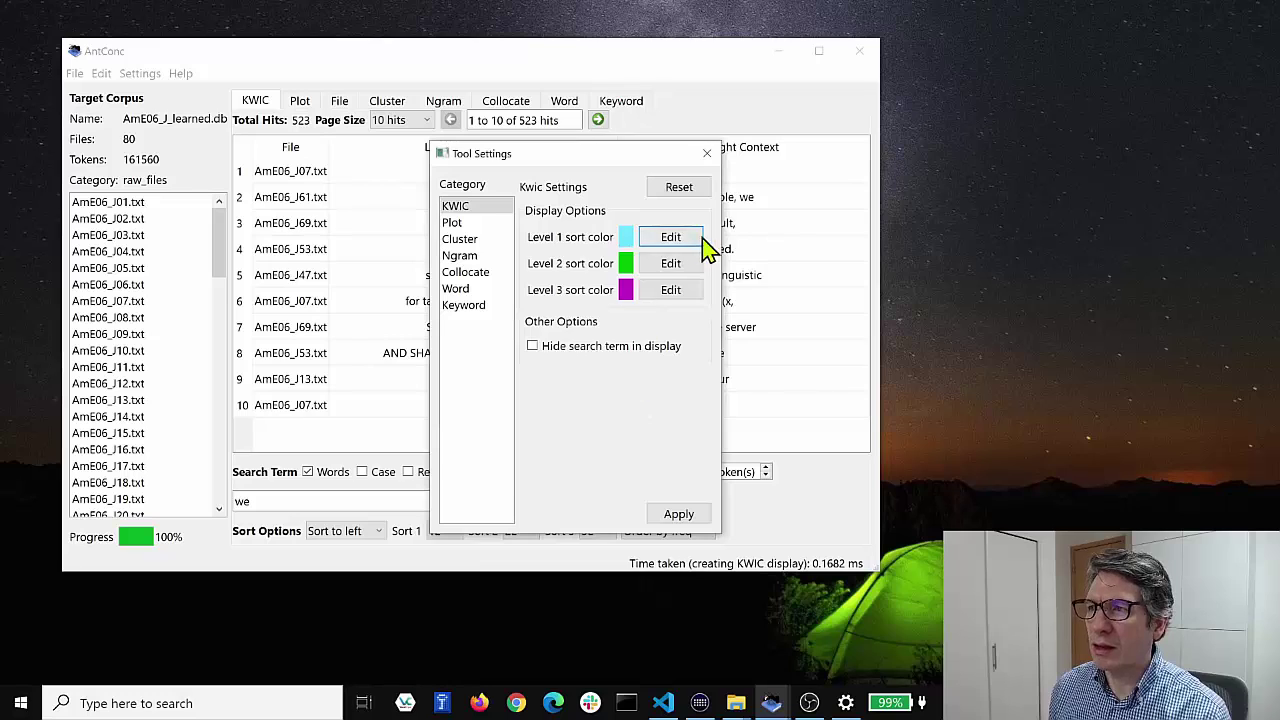
- Set the KWIC level 2 sort color to a dark violet-blue
left_click(680, 264)
left_click(660, 277)
left_click(664, 456)
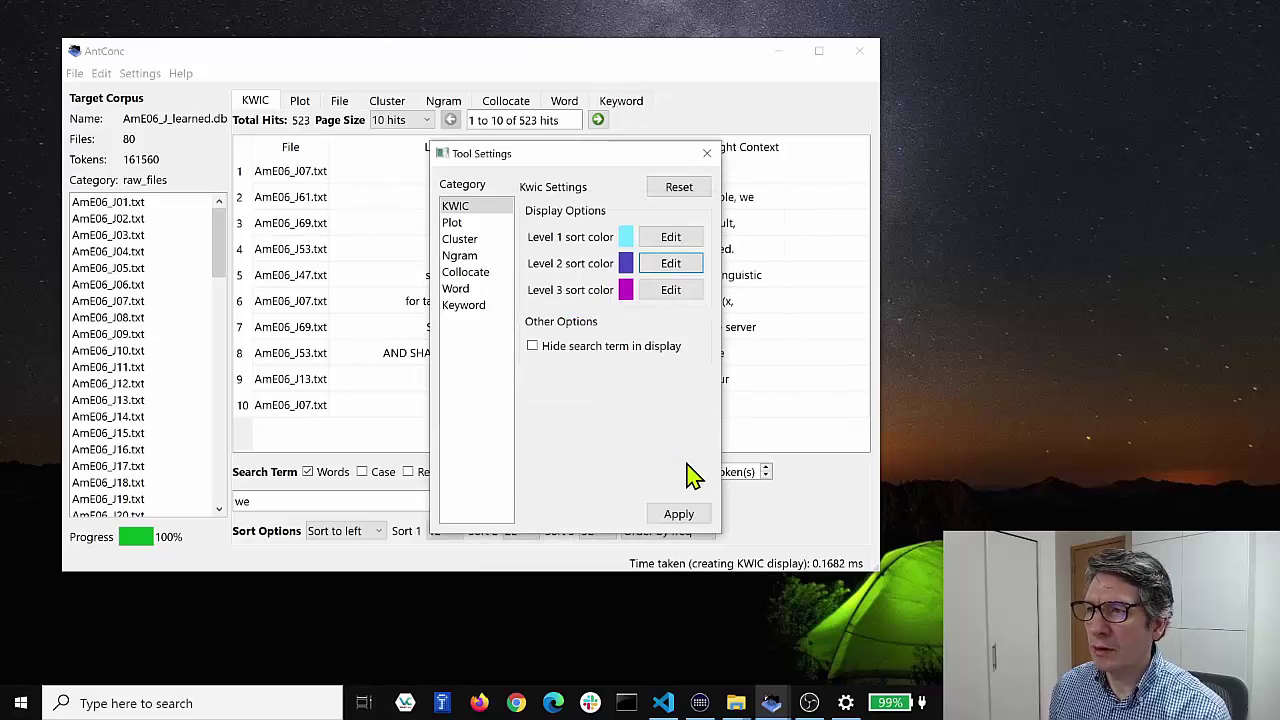
- Set the level 3 sort color to light brown #c18c71, then apply the tool settings and rerun the "we" search
left_click(668, 289)
left_click(735, 311)
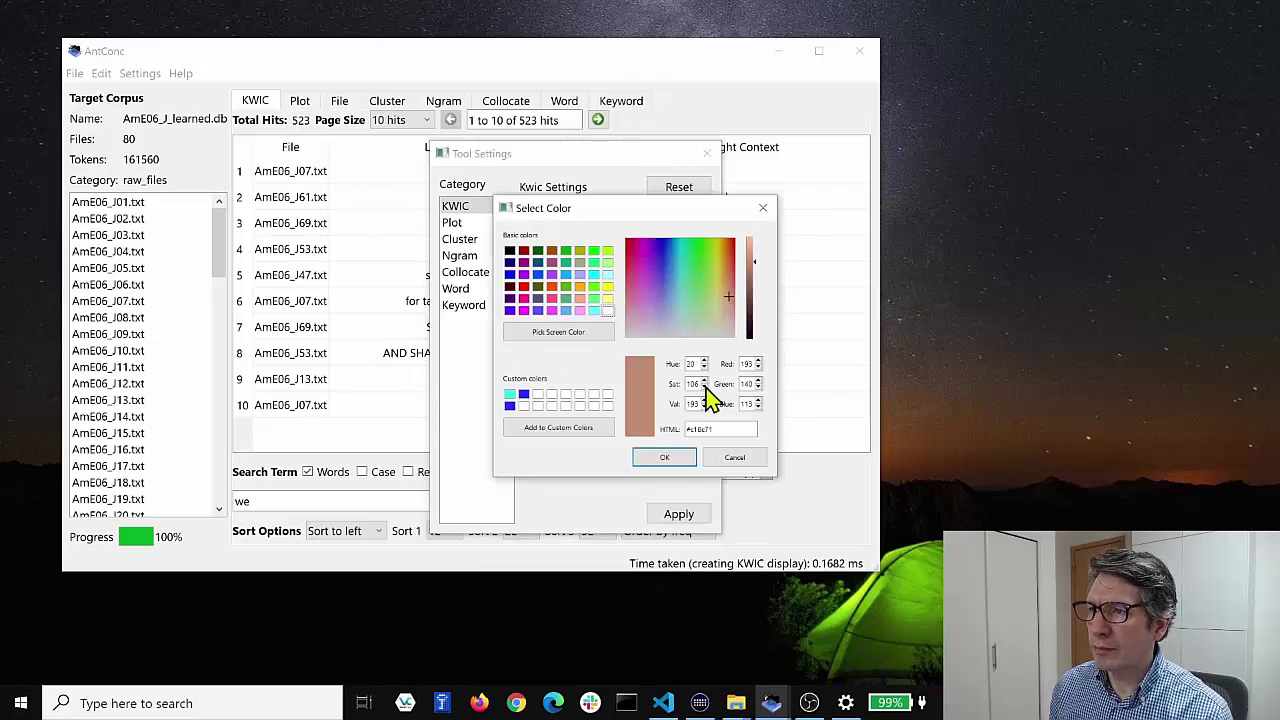
left_click(664, 457)
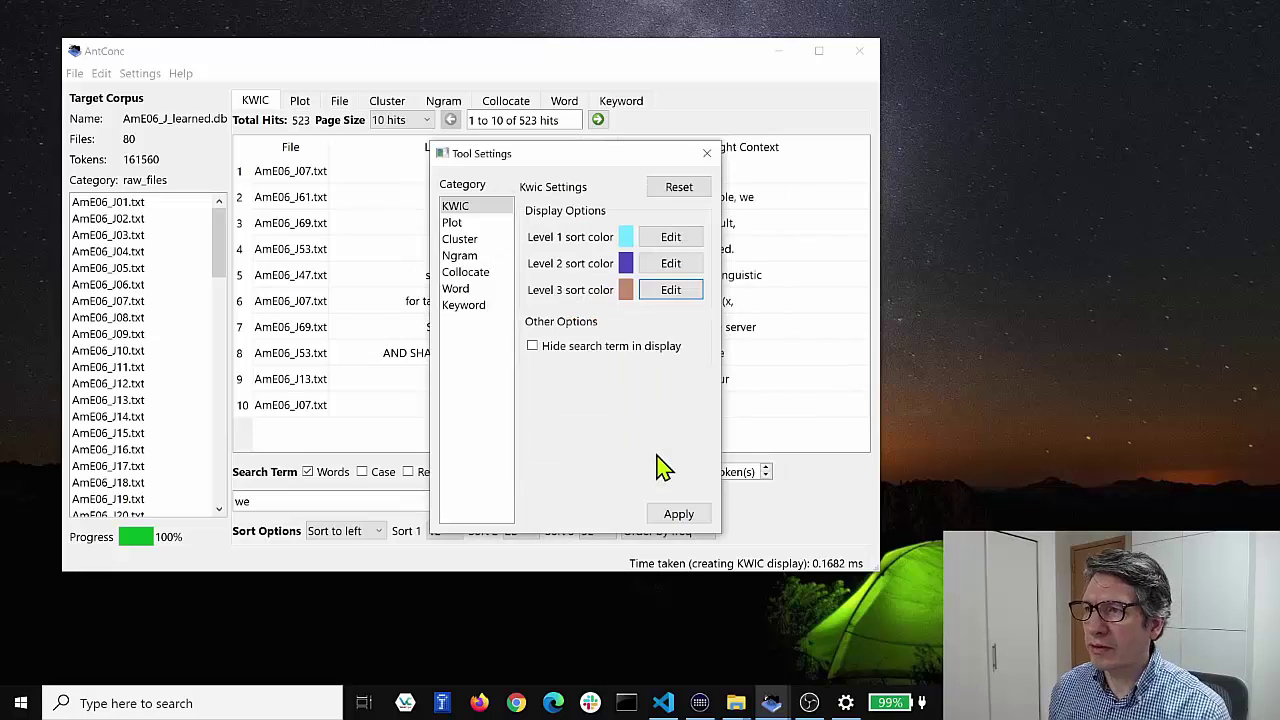
left_click(690, 516)
left_click(514, 503)
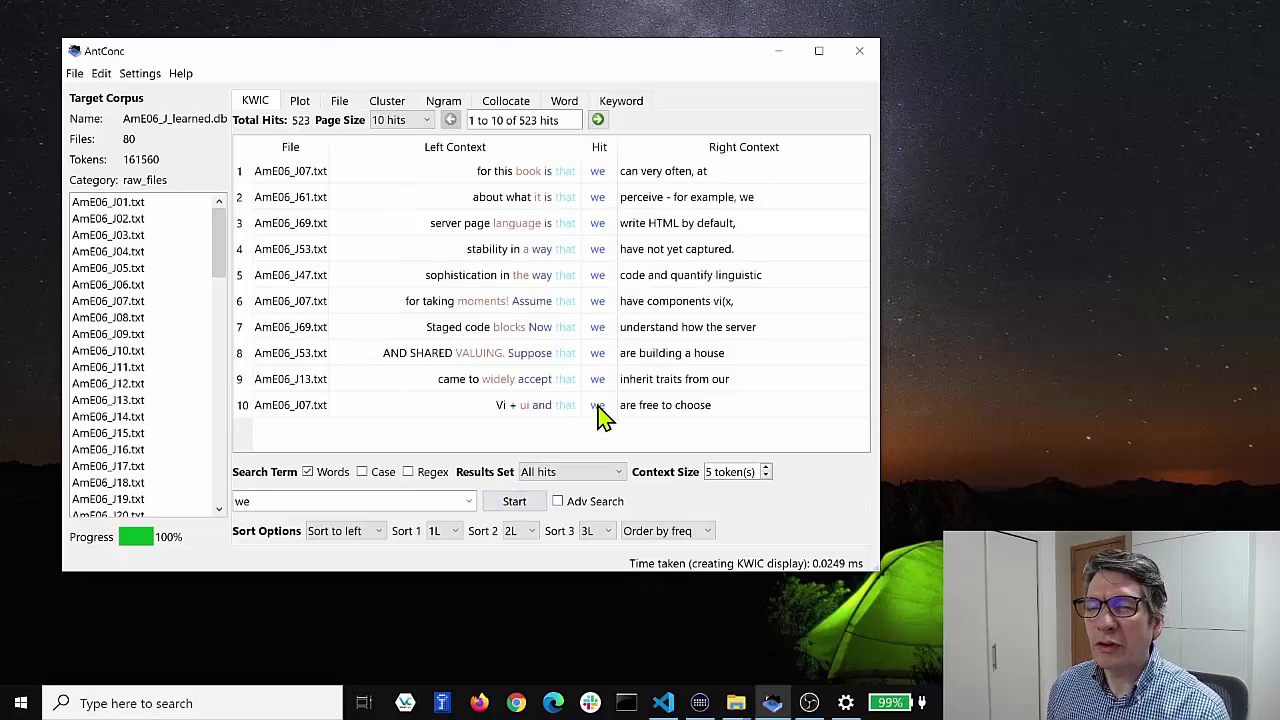
- Set the global search hit color to pink #ff66f7, apply it and rerun the "we" search
left_click(140, 73)
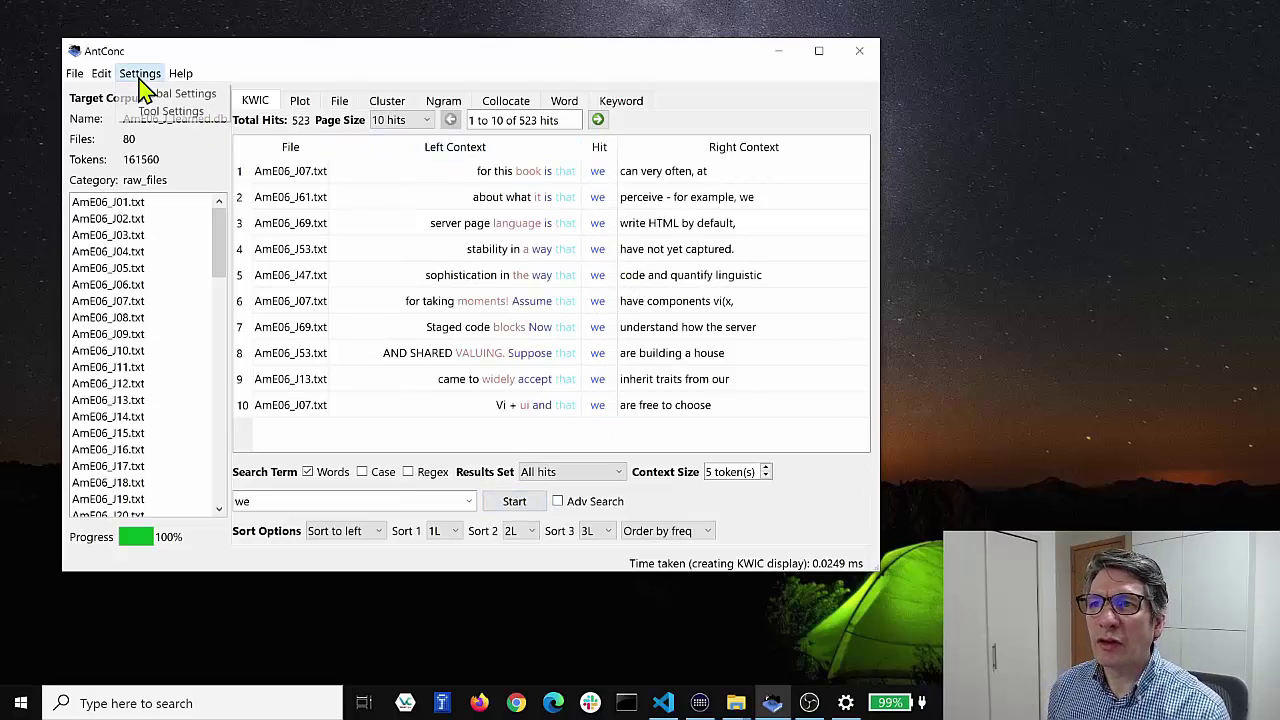
left_click(150, 92)
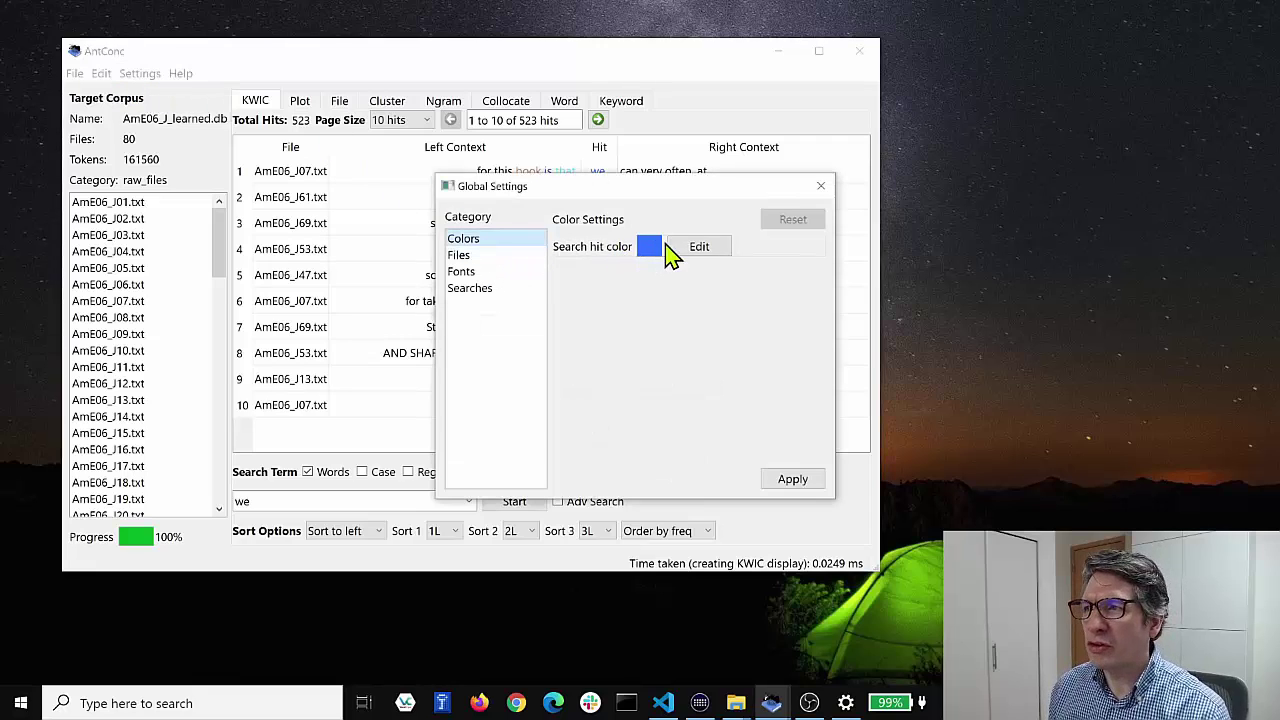
left_click(690, 250)
left_click(642, 277)
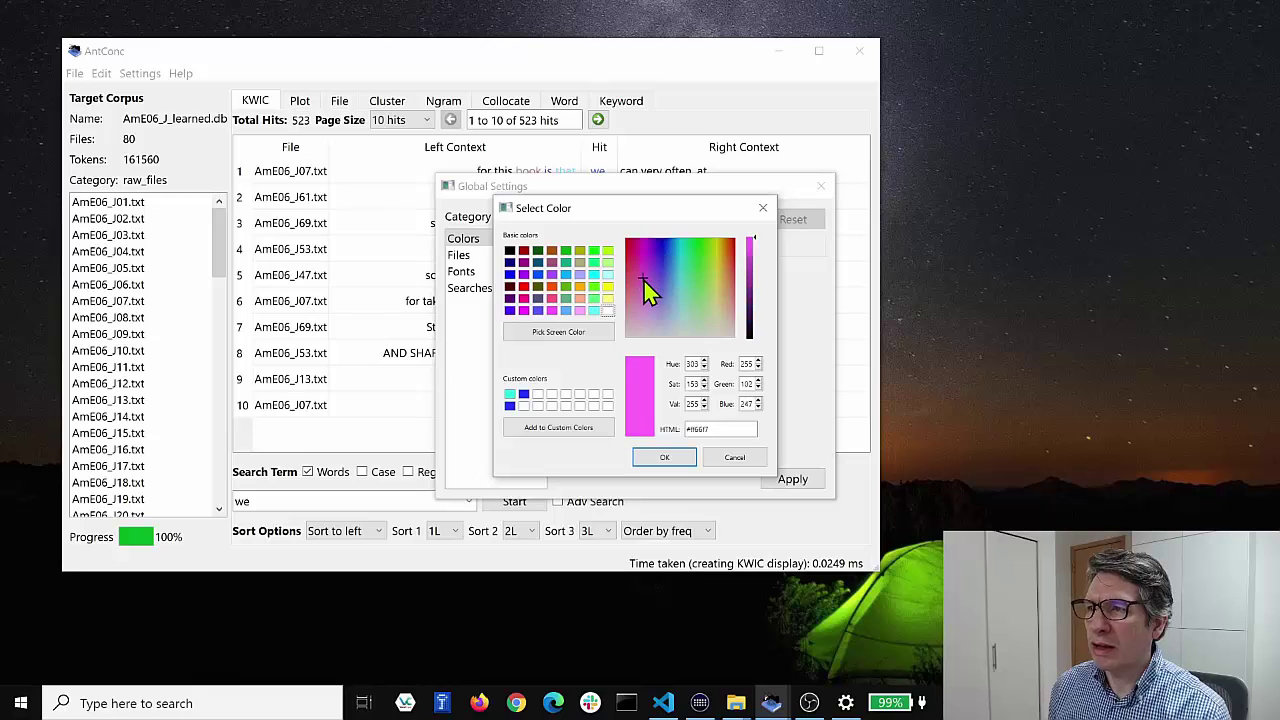
left_click(668, 462)
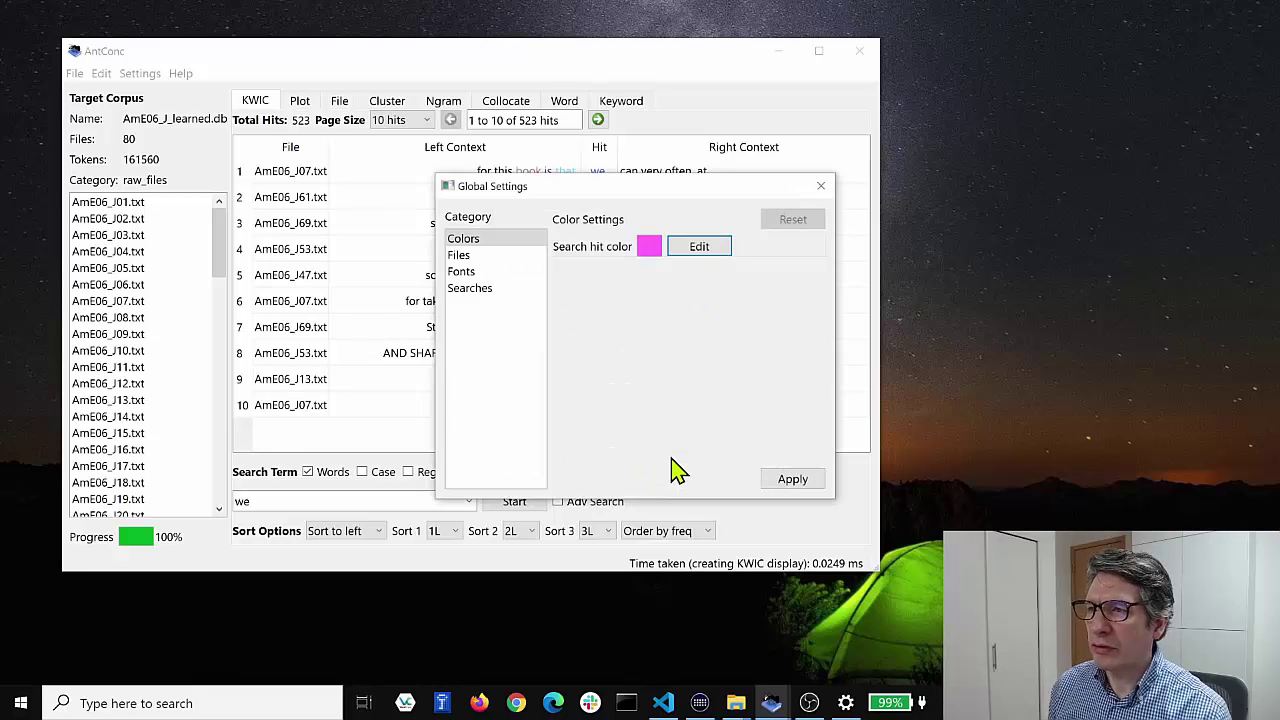
left_click(790, 480)
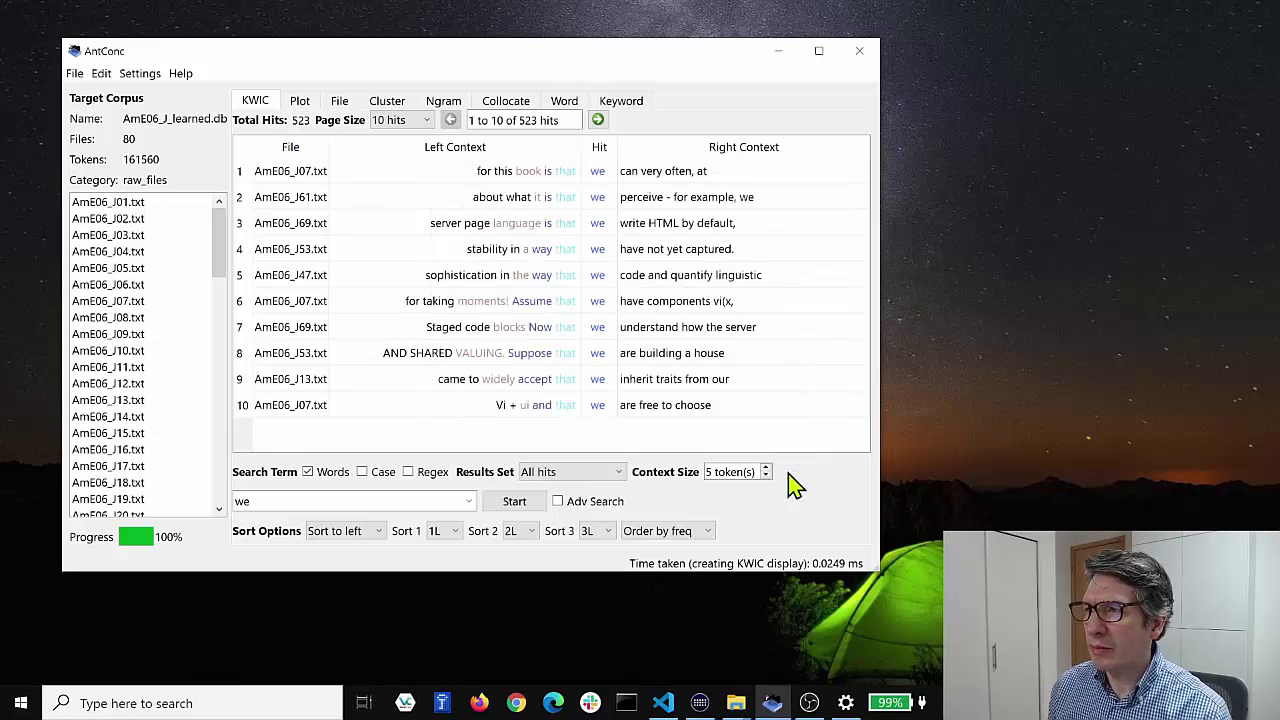
left_click(514, 503)
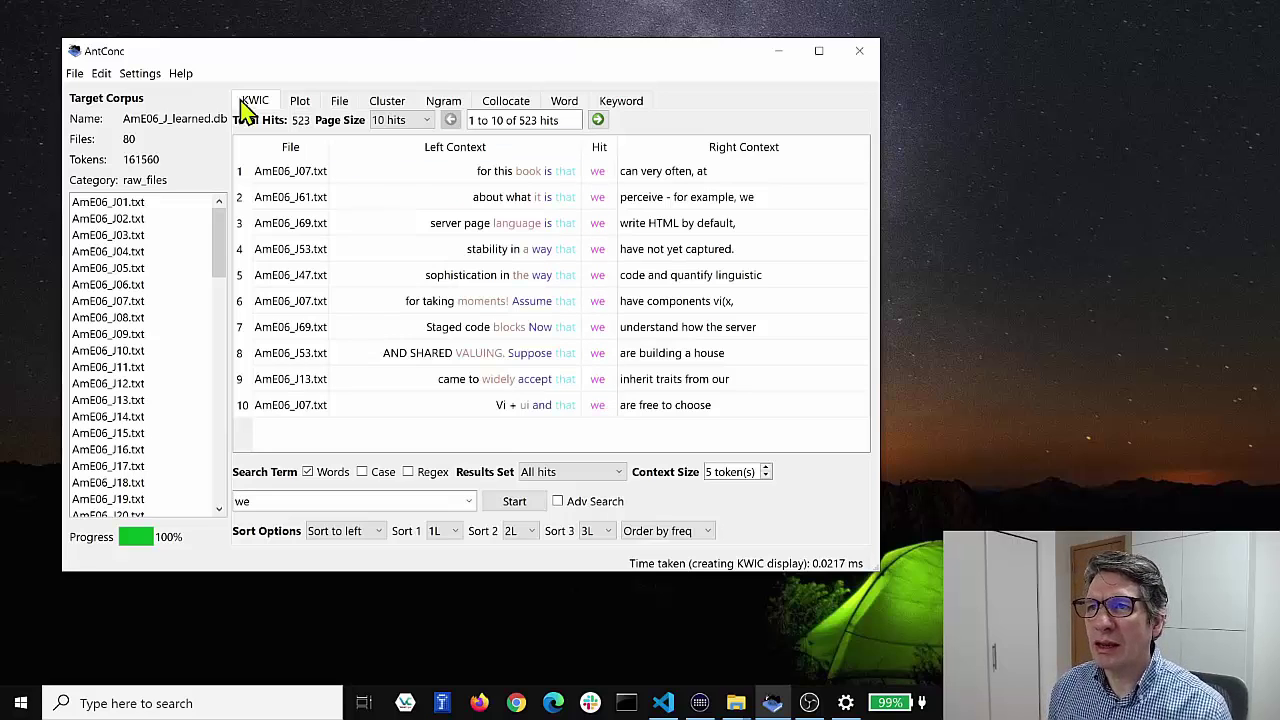
- Review the KWIC tool option for hiding the search term, apply the tool settings and rerun the "we" search
left_click(142, 76)
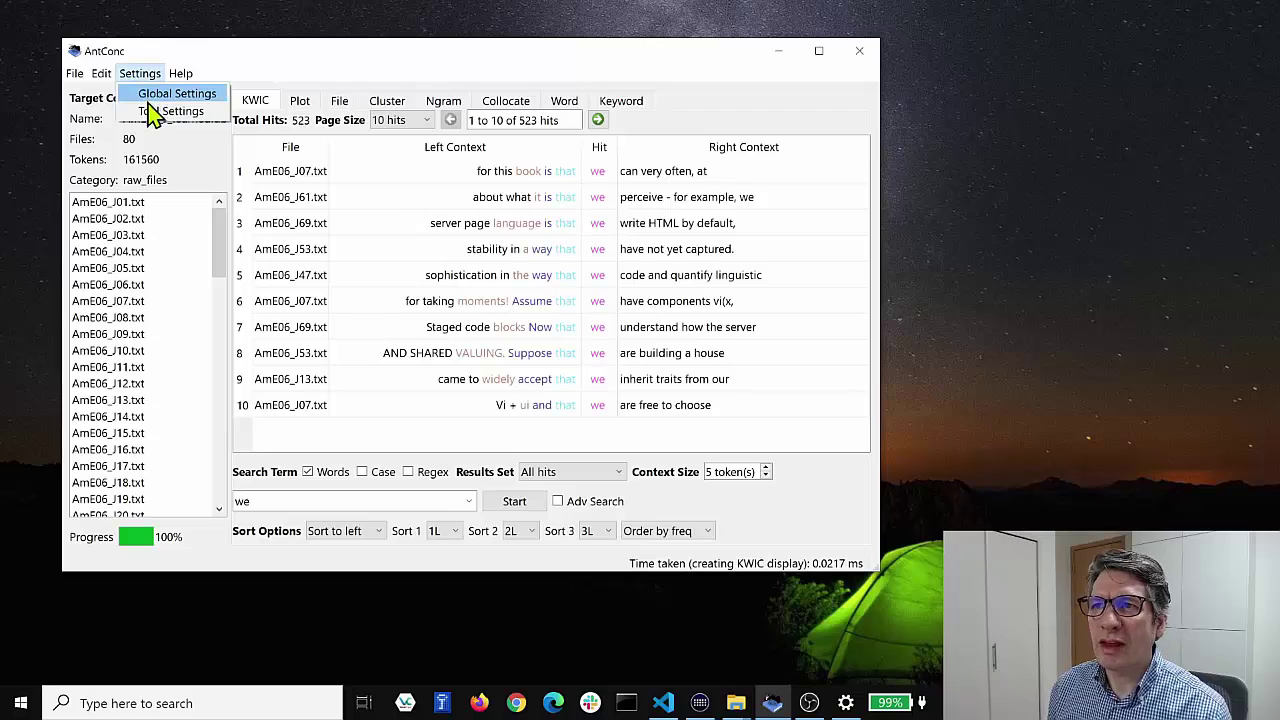
left_click(160, 111)
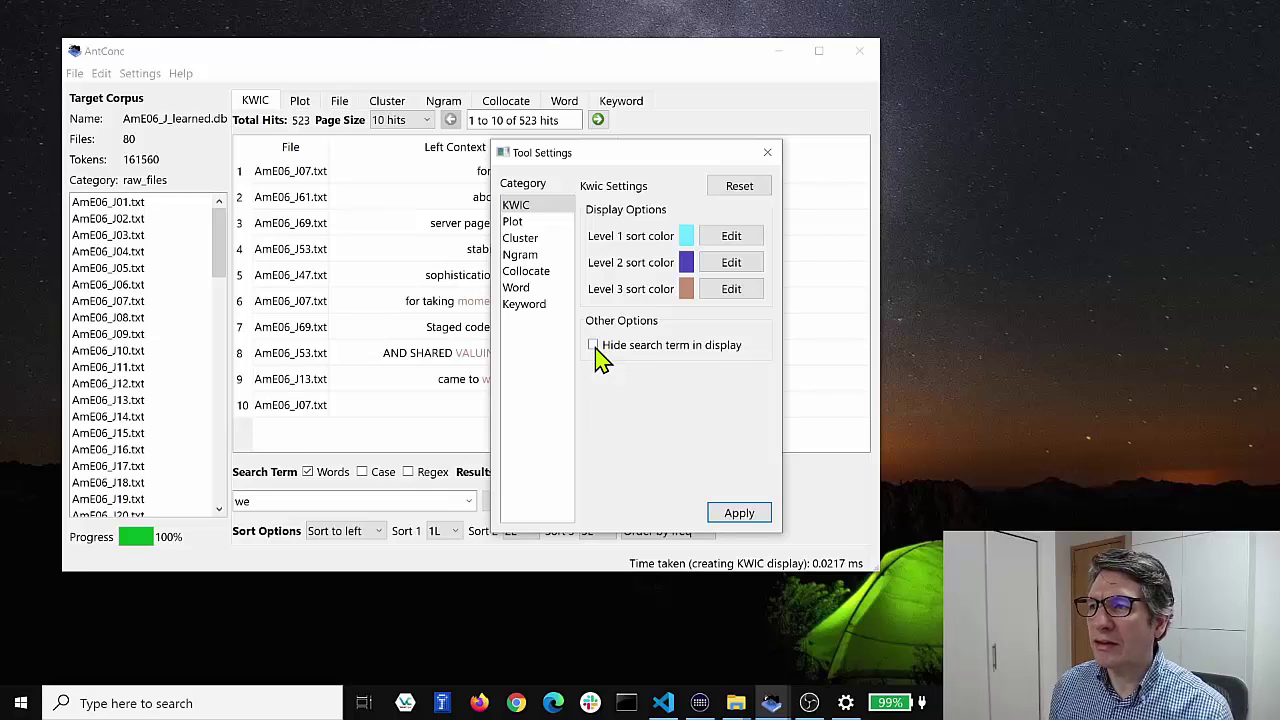
left_click(745, 515)
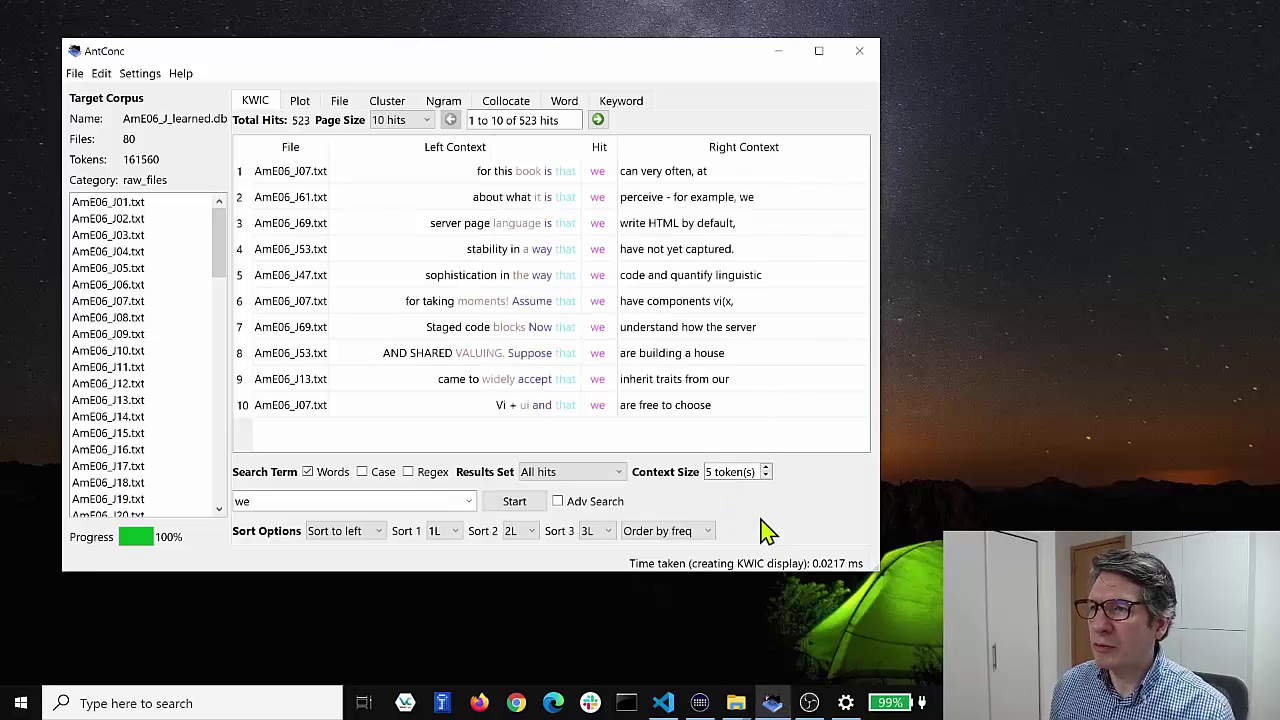
left_click(520, 508)
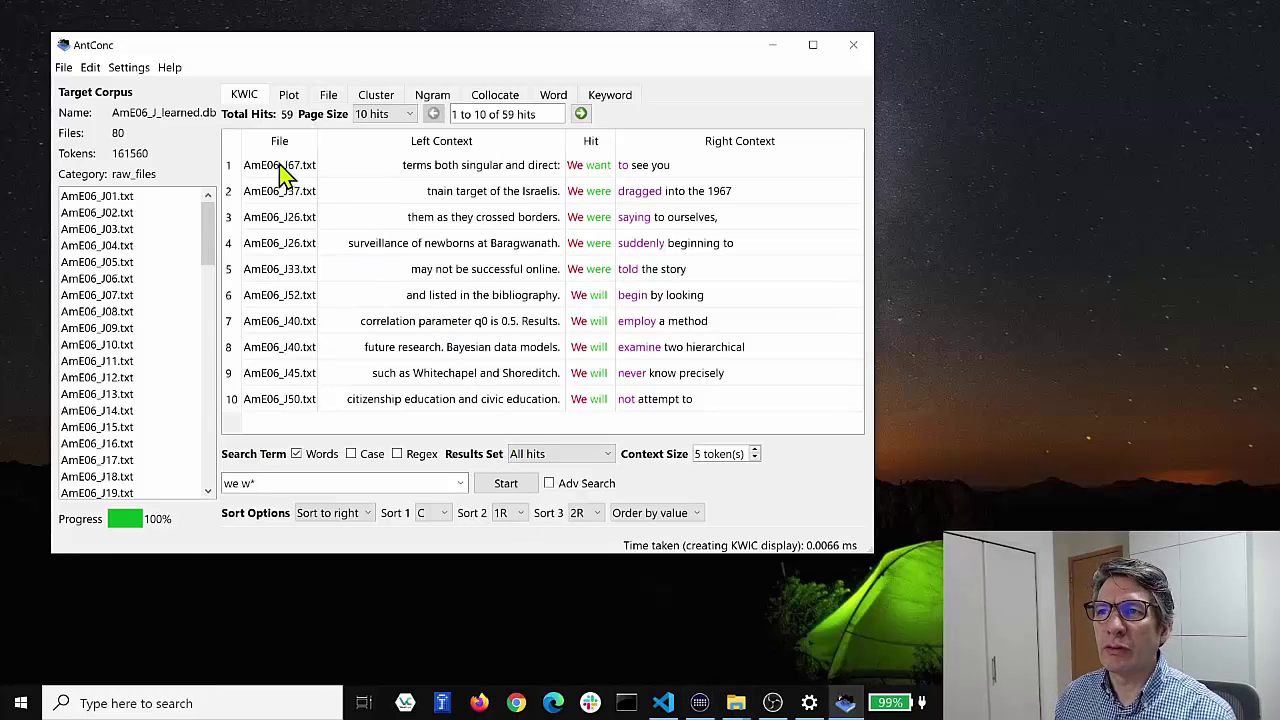
- Select rows 2, 4, 6, 8 and 9 of the "we w*" KWIC results and copy them
left_click(230, 195)
left_click(231, 243, "ctrl")
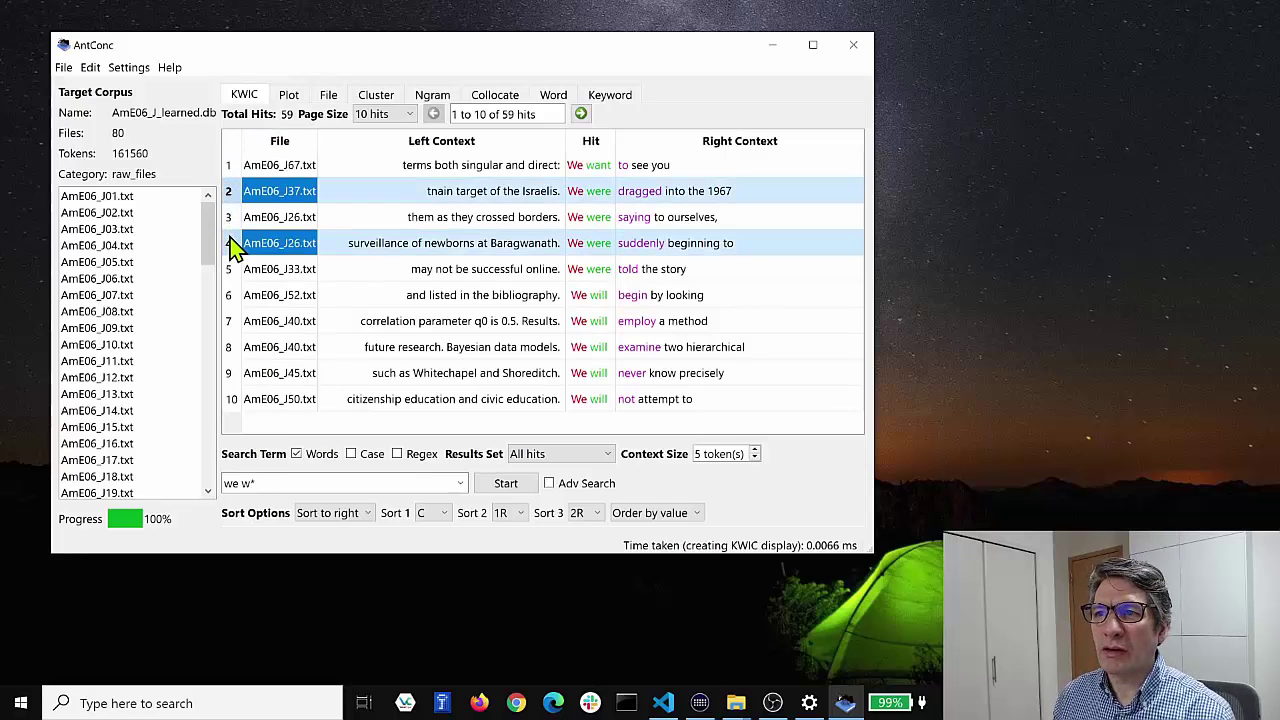
left_click(232, 300, "ctrl")
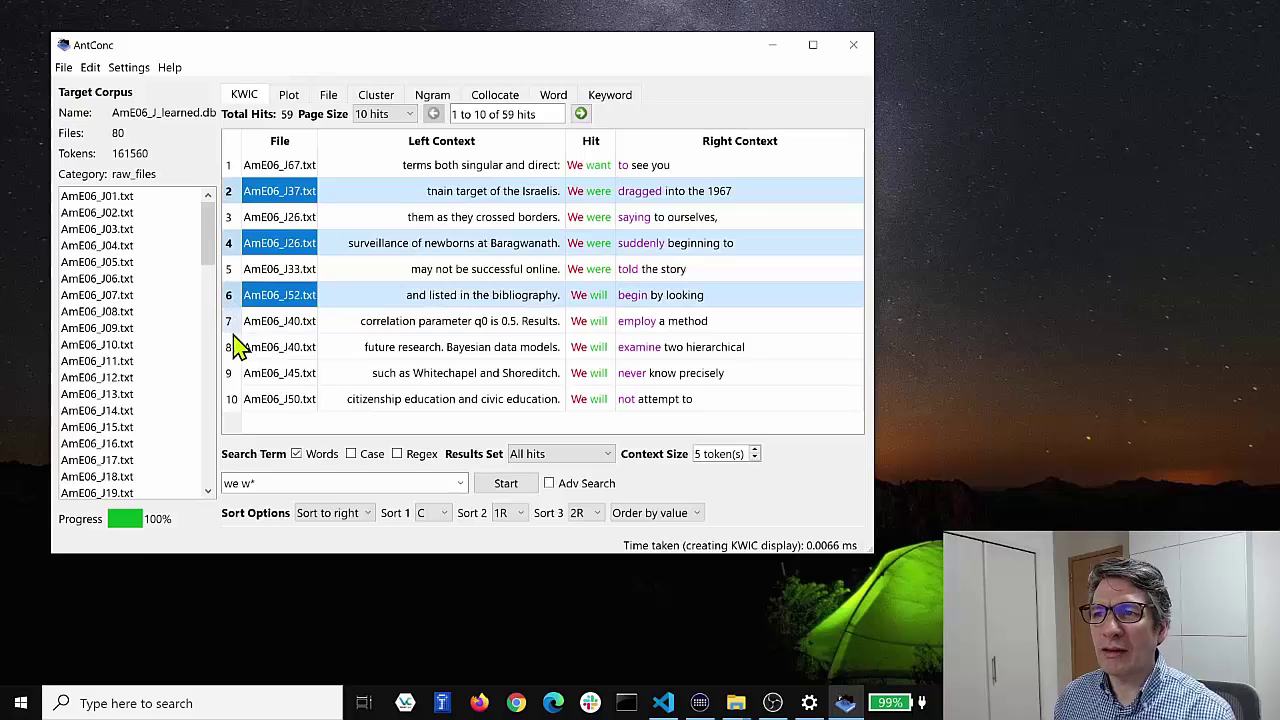
left_click(232, 347, "ctrl")
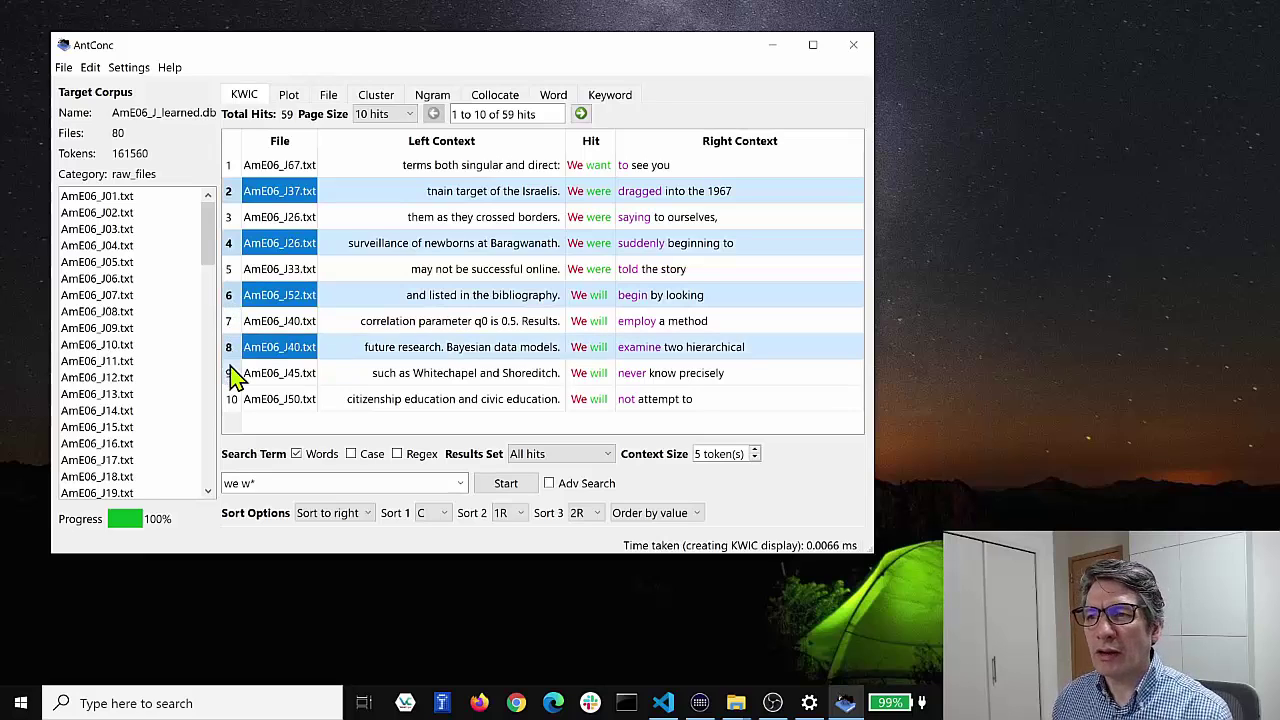
left_click(232, 372, "ctrl")
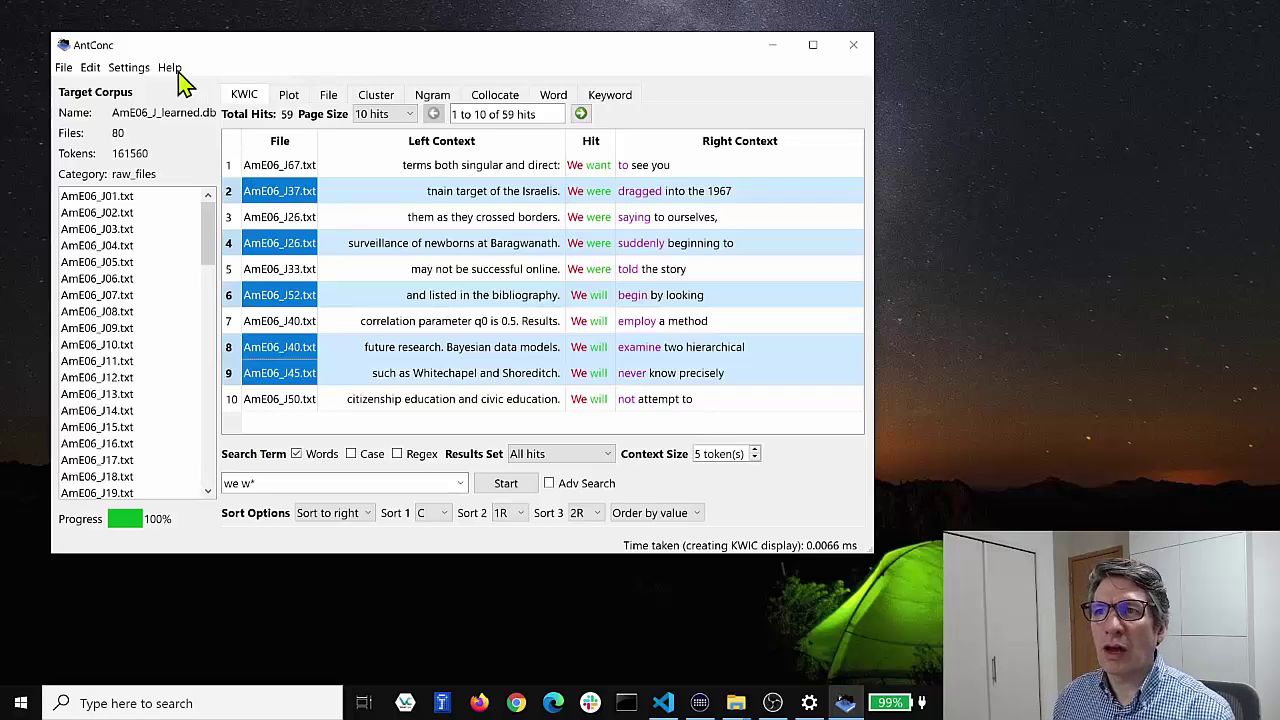
left_click(90, 69)
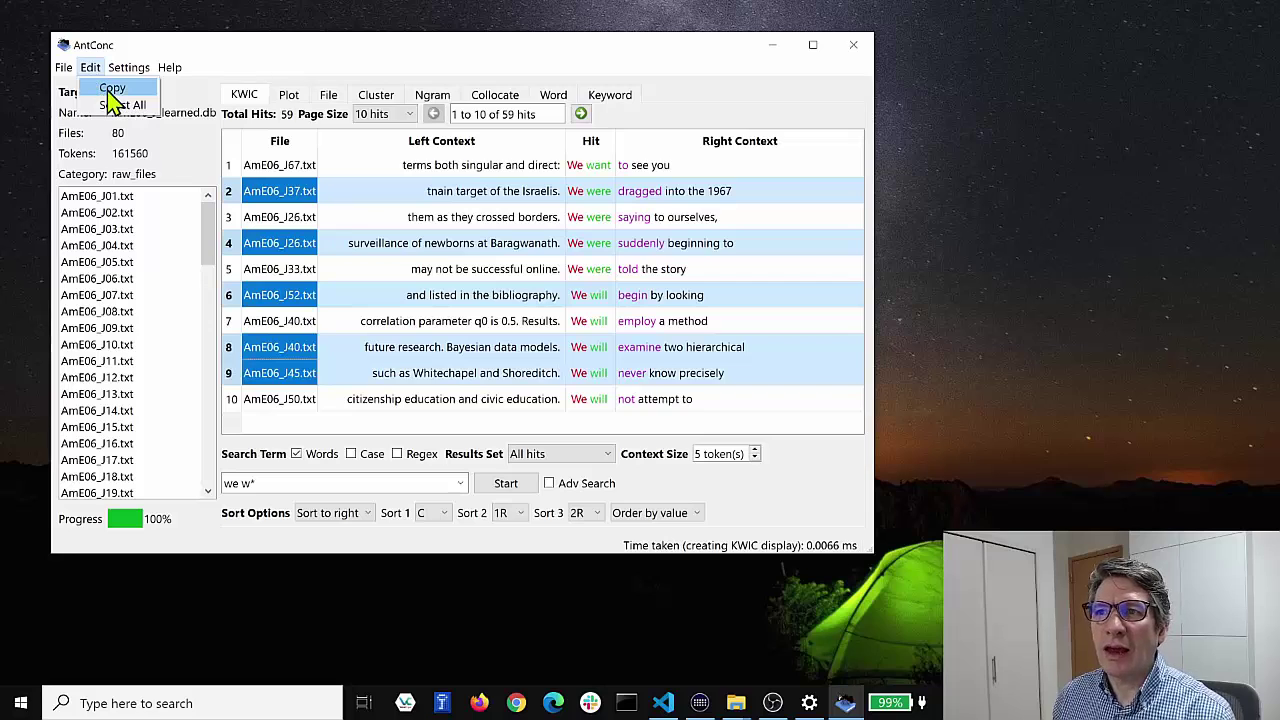
left_click(113, 89)
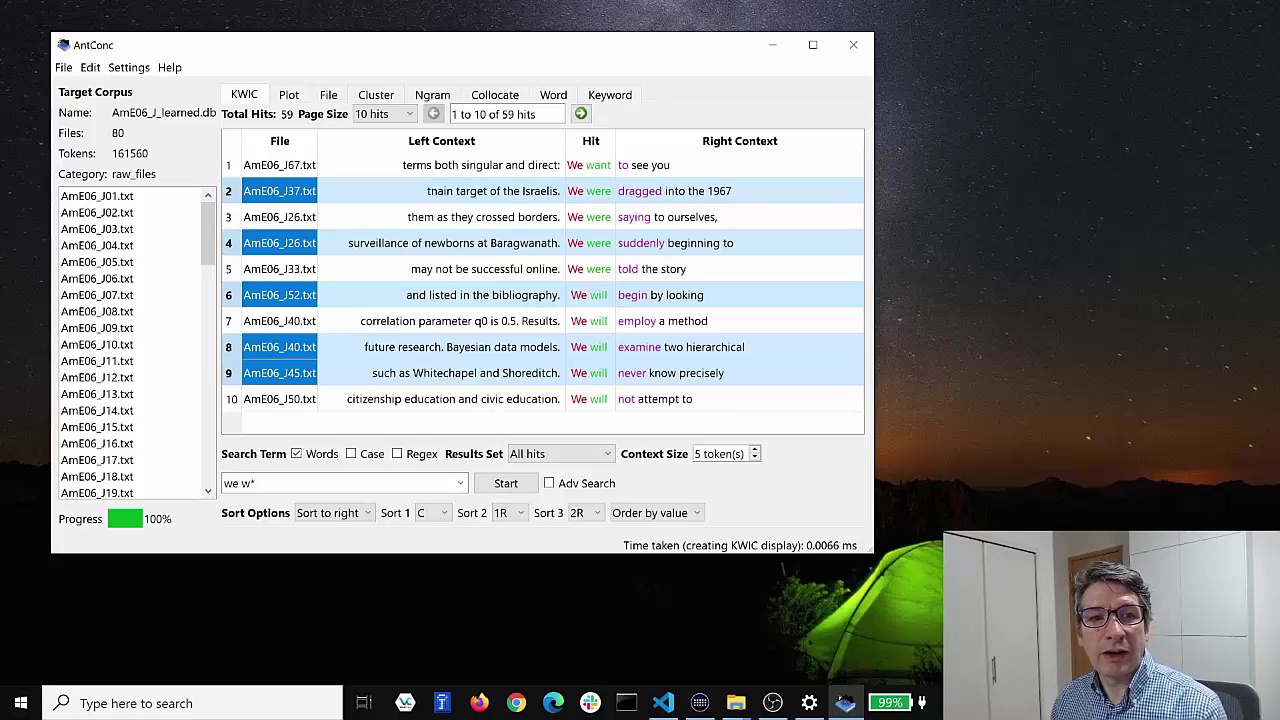
- Switch to Word, create a blank document and paste the copied concordance lines into it
key("super")
type("word")
key("Return")
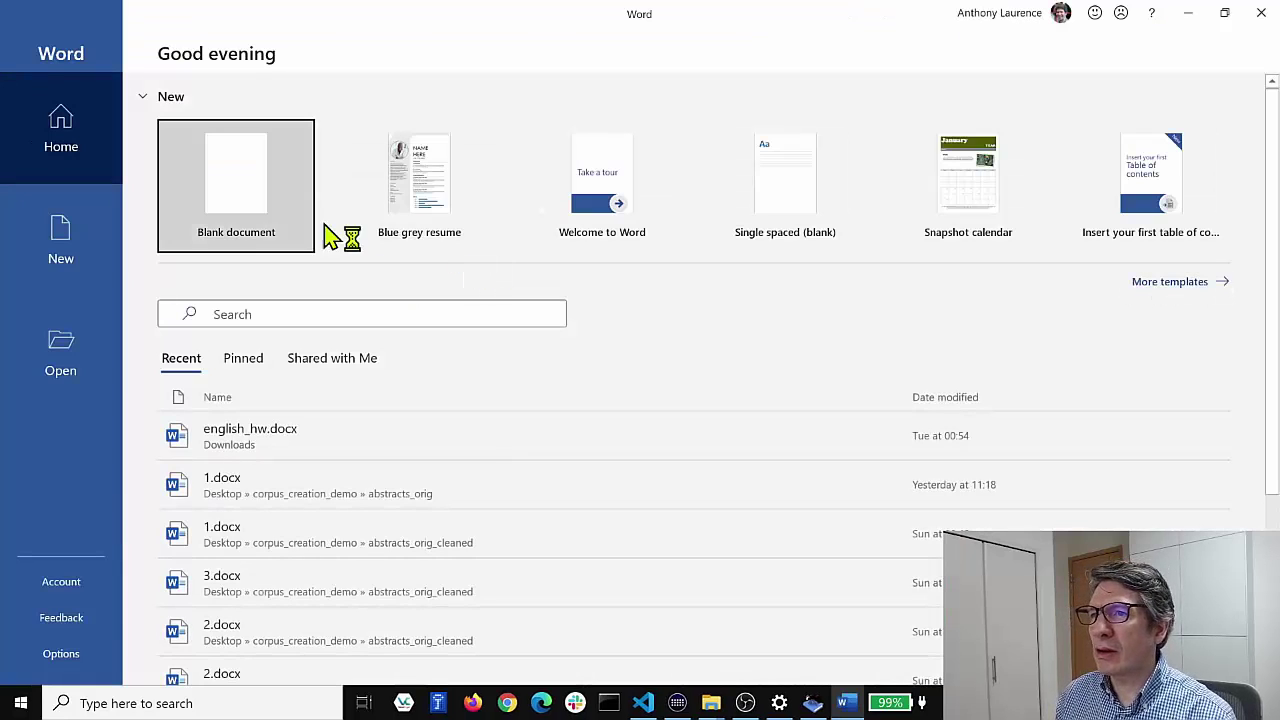
left_click(250, 192)
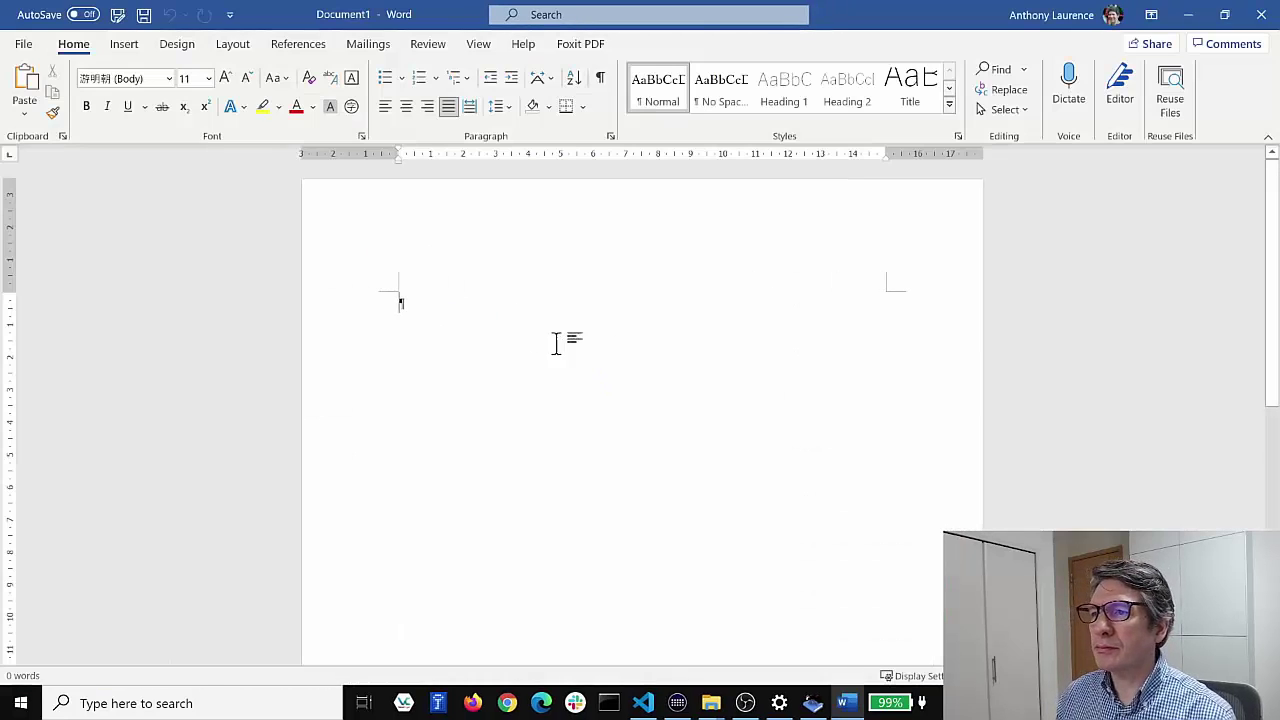
key("ctrl+v")
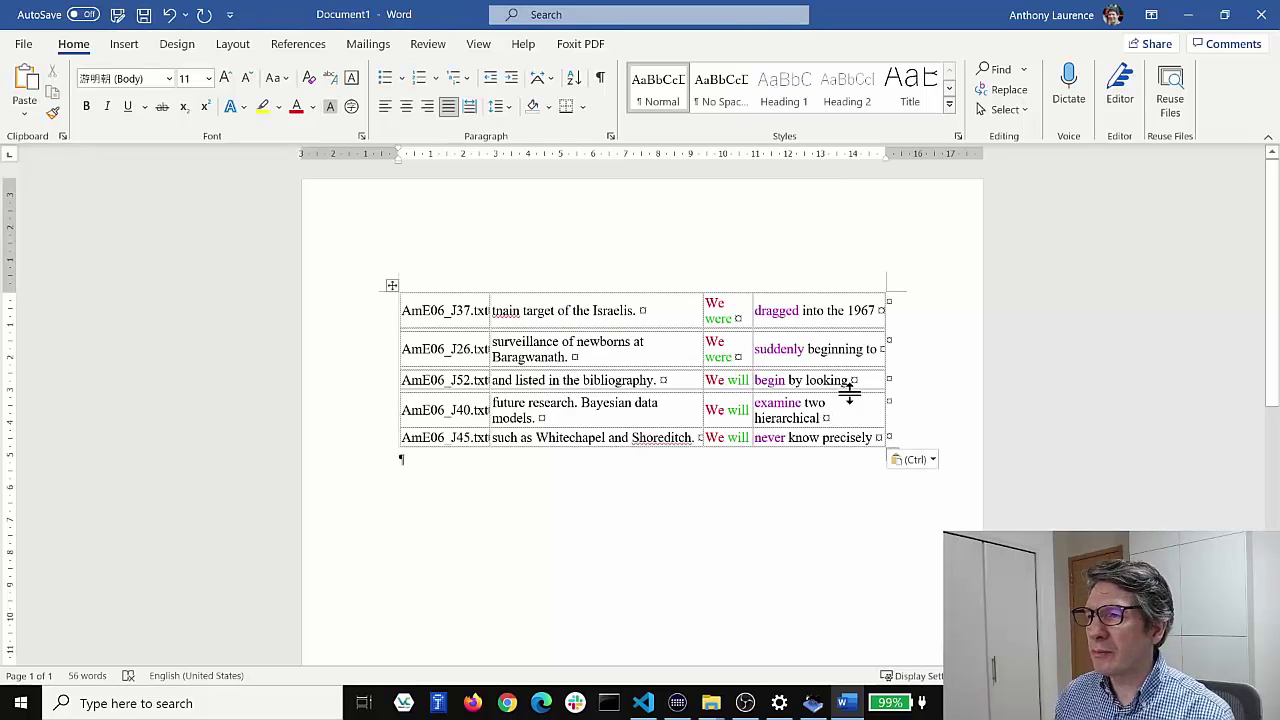
- Reduce the font size of the whole pasted concordance table to 10 pt
key("ctrl+a")
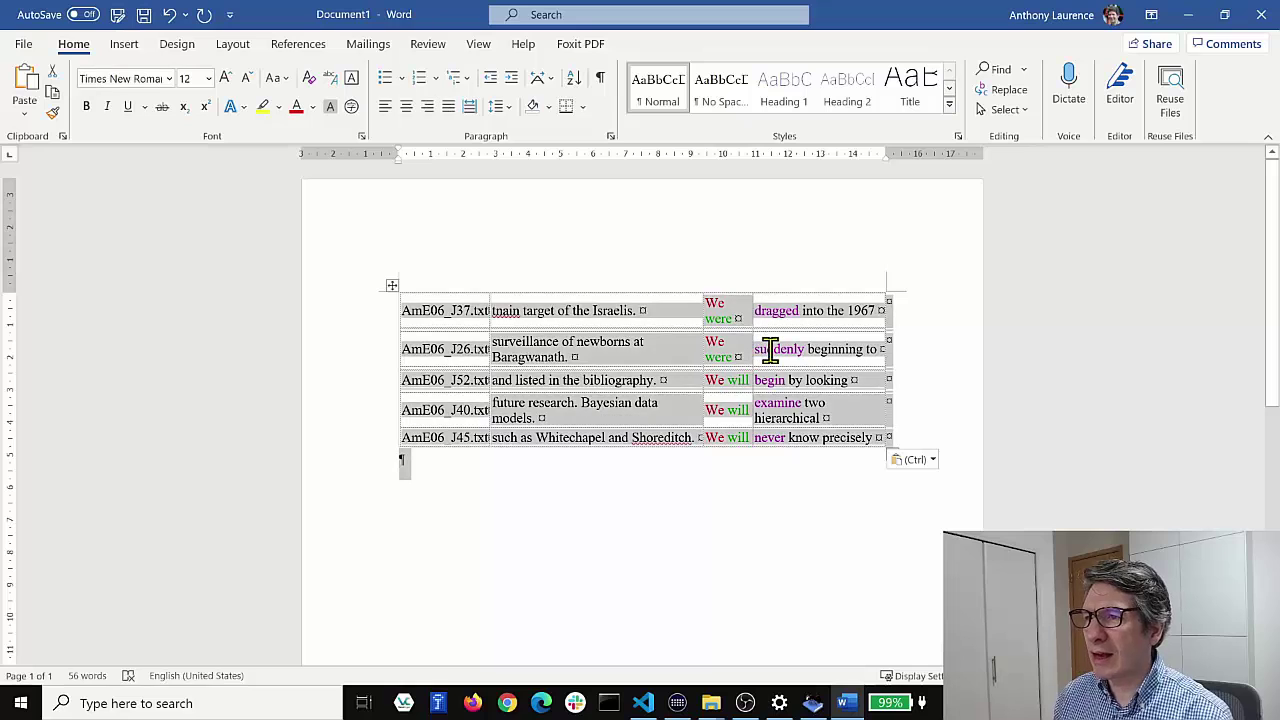
key("ctrl")
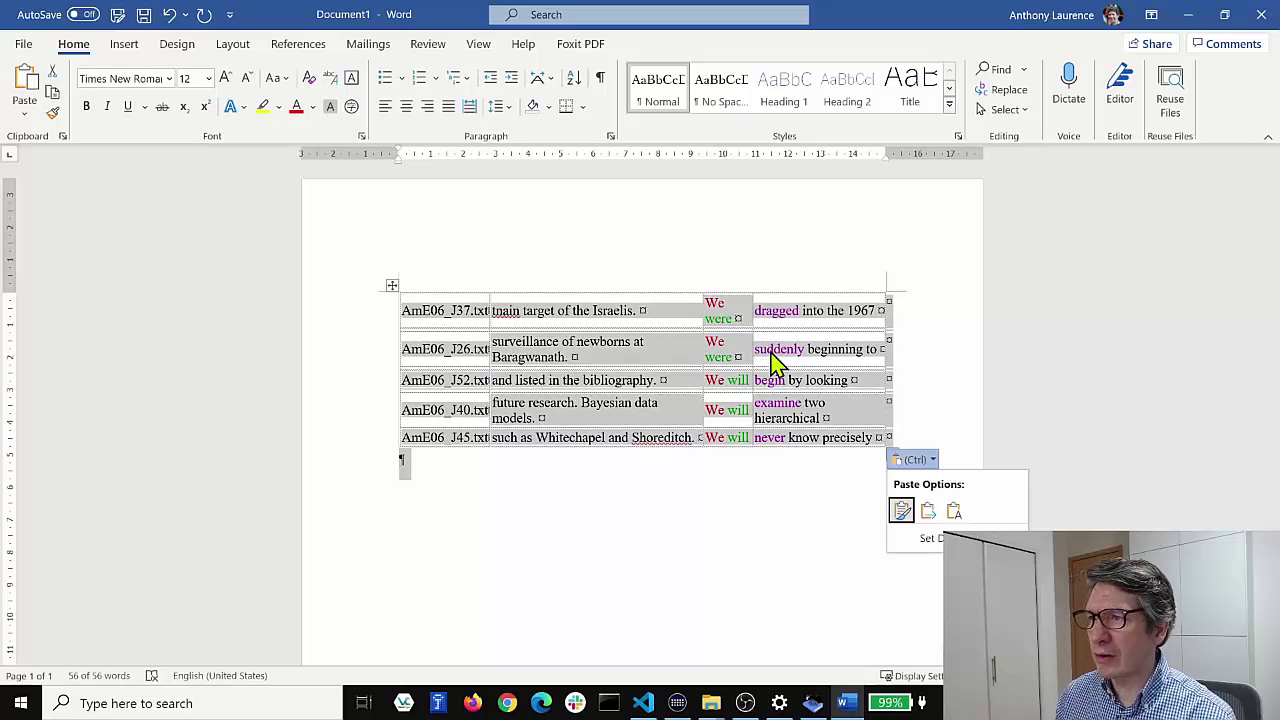
key("Escape")
key("ctrl+shift+comma")
key("ctrl+shift+comma")
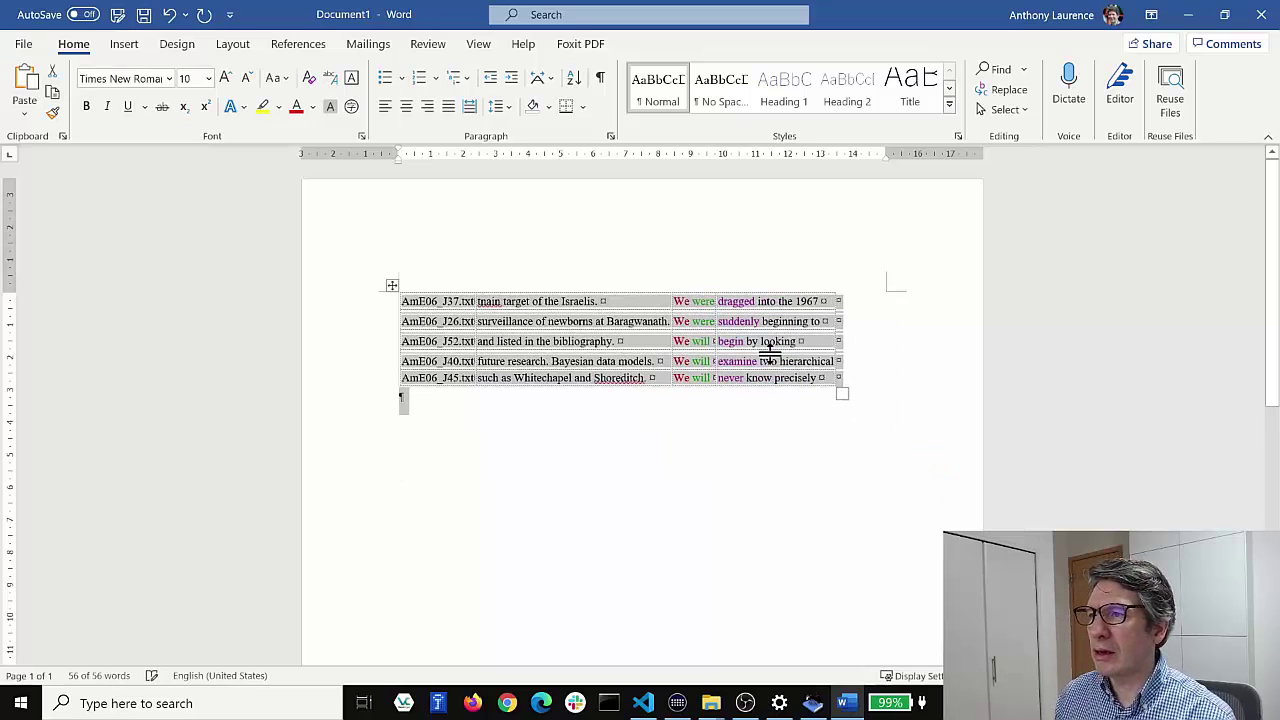
left_click(737, 416)
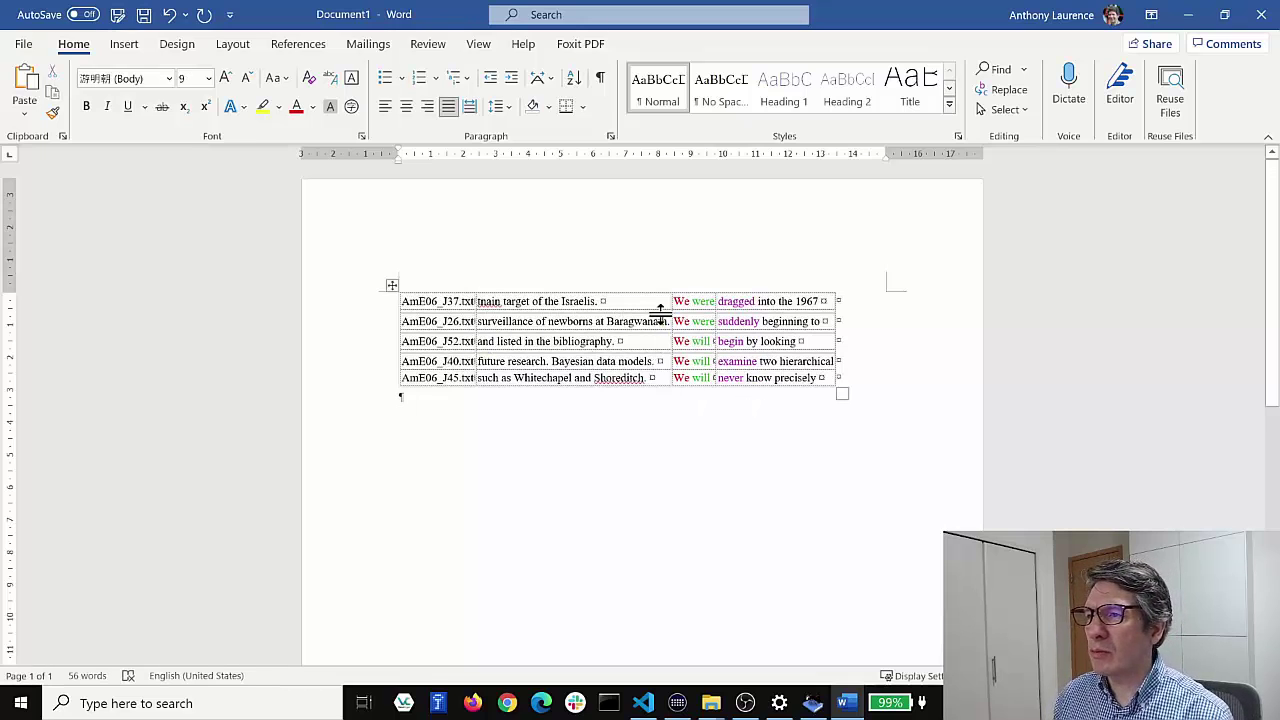
- Right-align the left context column of the table and center the hit column
left_click_drag(602, 305, 615, 385)
key("ctrl+r")
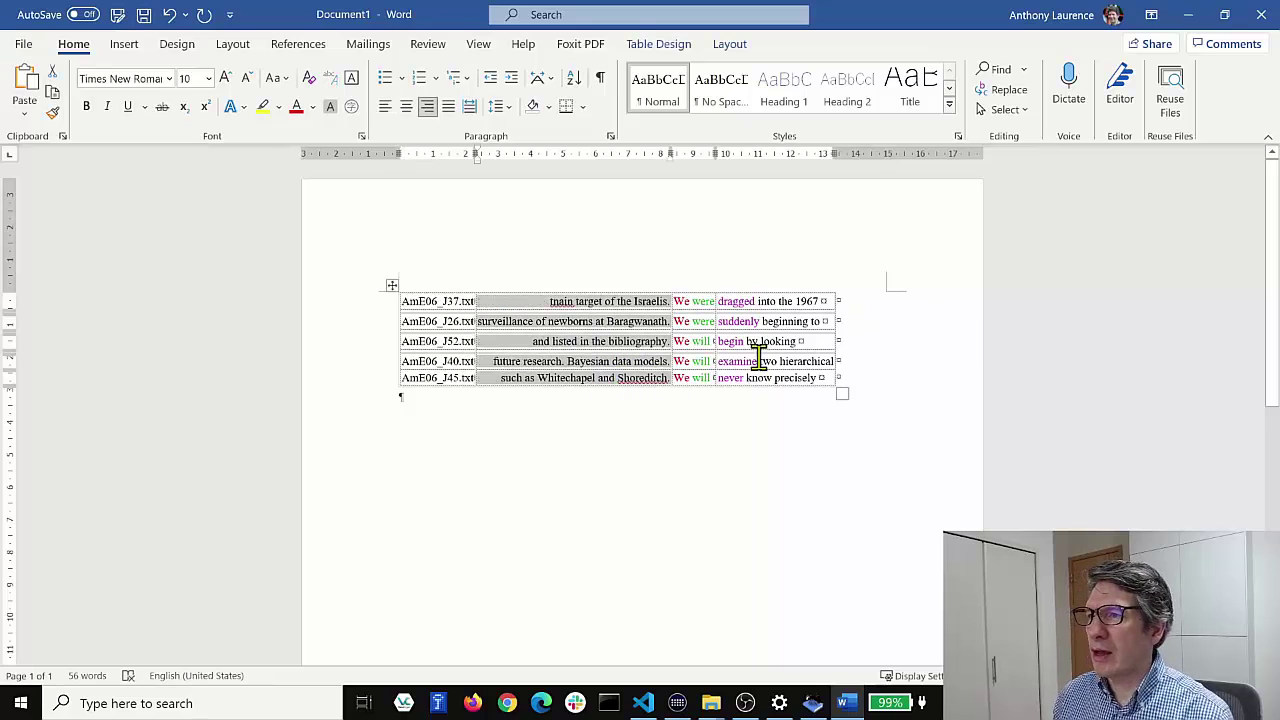
left_click_drag(690, 305, 700, 370)
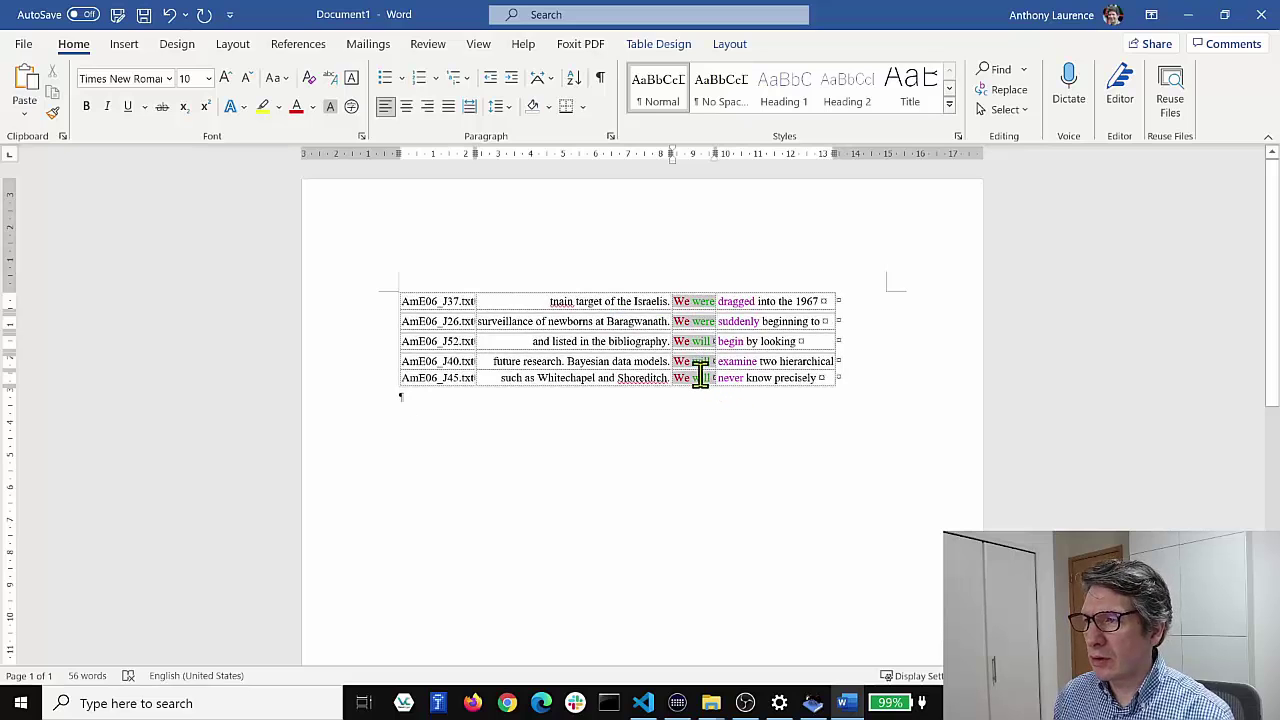
key("ctrl+e")
left_click(724, 394)
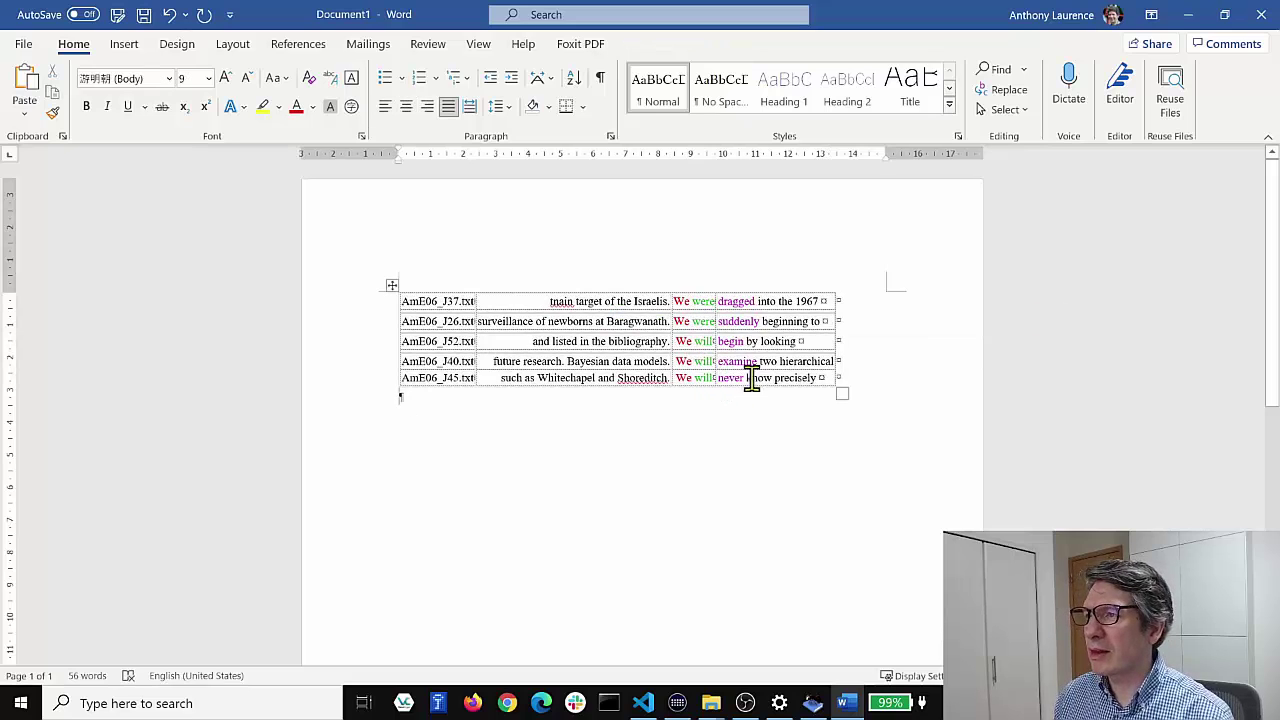
- Try the table text at 8 pt and return it to 10 pt
key("ctrl+a")
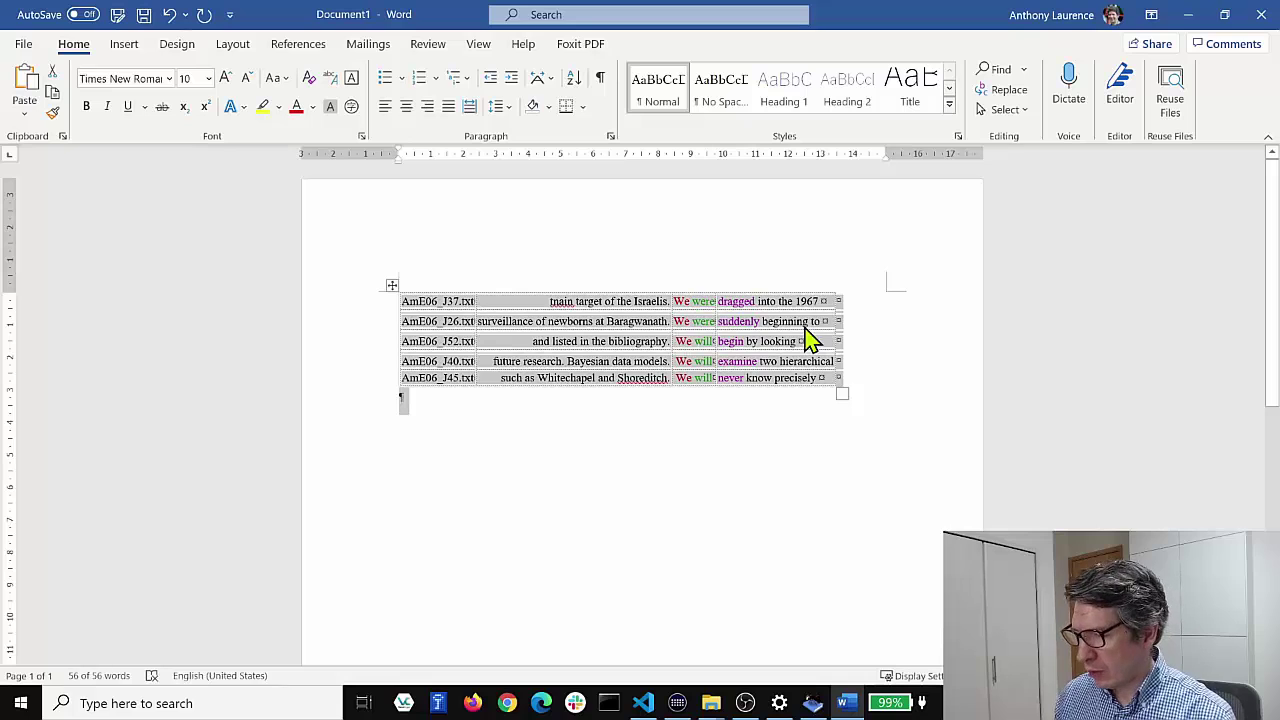
key("ctrl+bracketleft")
key("ctrl+bracketleft")
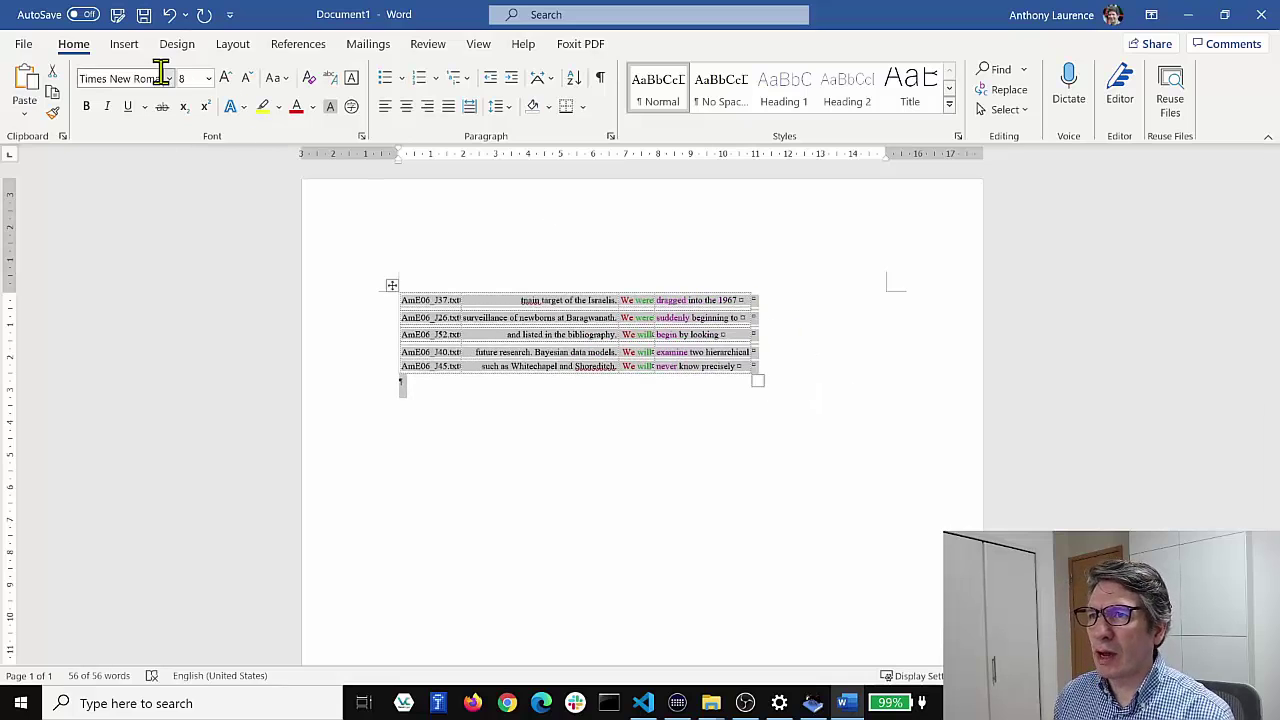
left_click(617, 462)
key("ctrl+a")
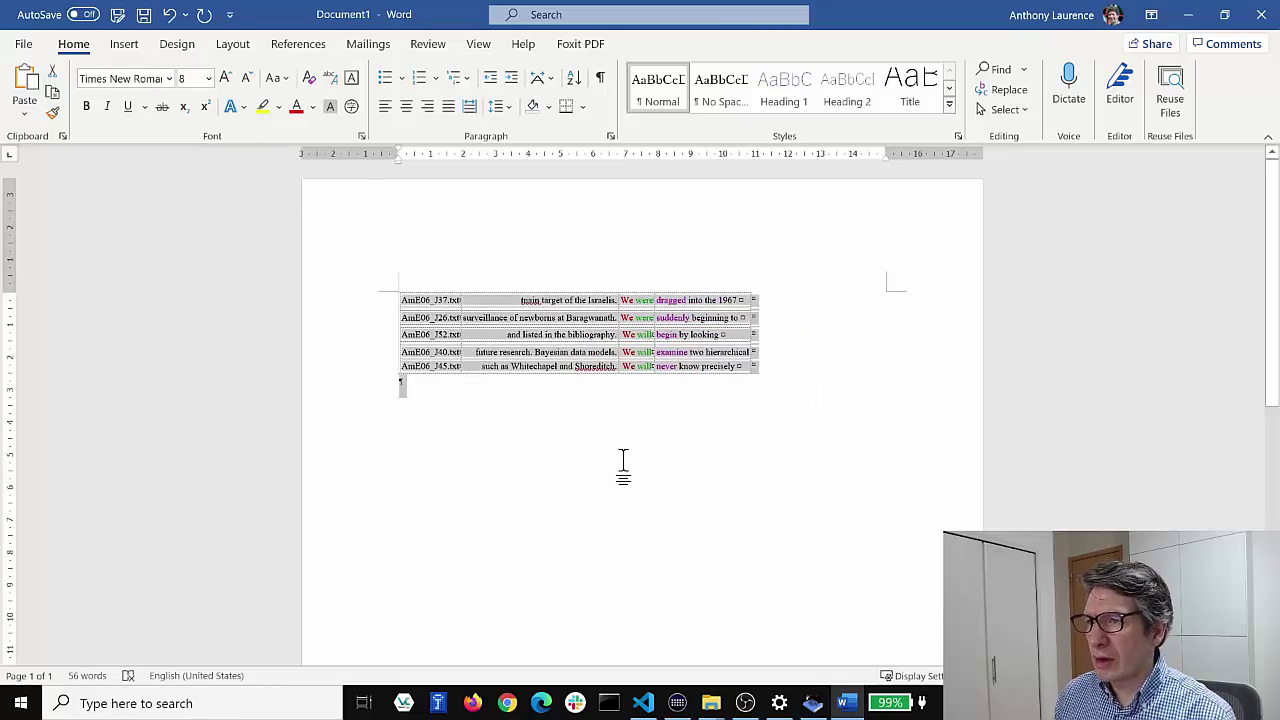
key("ctrl+bracketright")
key("ctrl+bracketright")
left_click(620, 447)
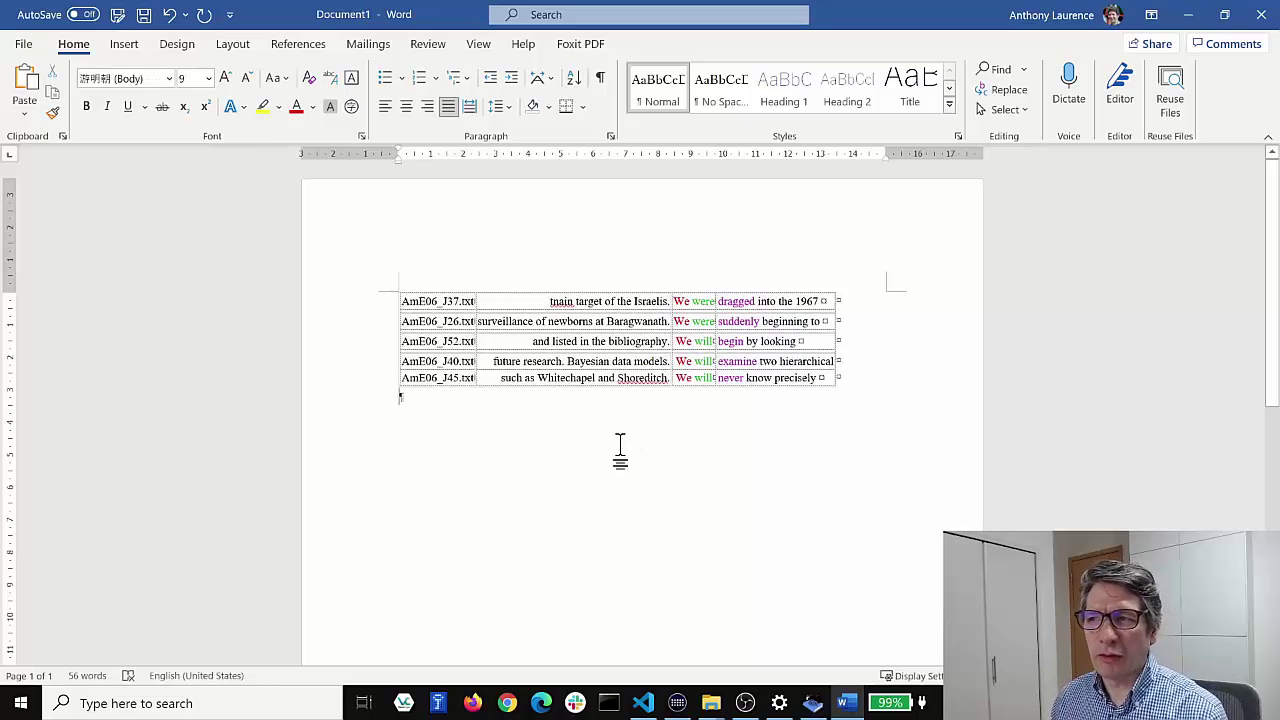
- Clear the Word document, switch back to AntConc and set the KWIC page size to All hits
key("ctrl+a")
key("Delete")
key("alt+Tab")
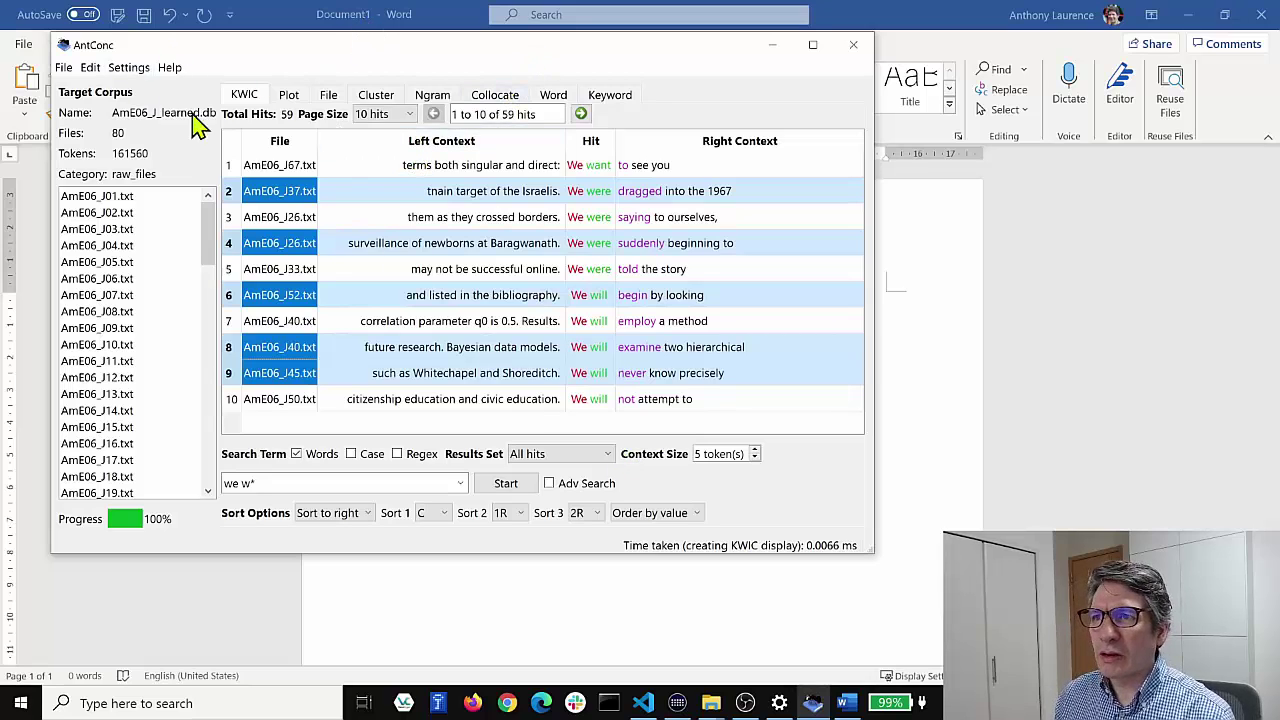
left_click(380, 116)
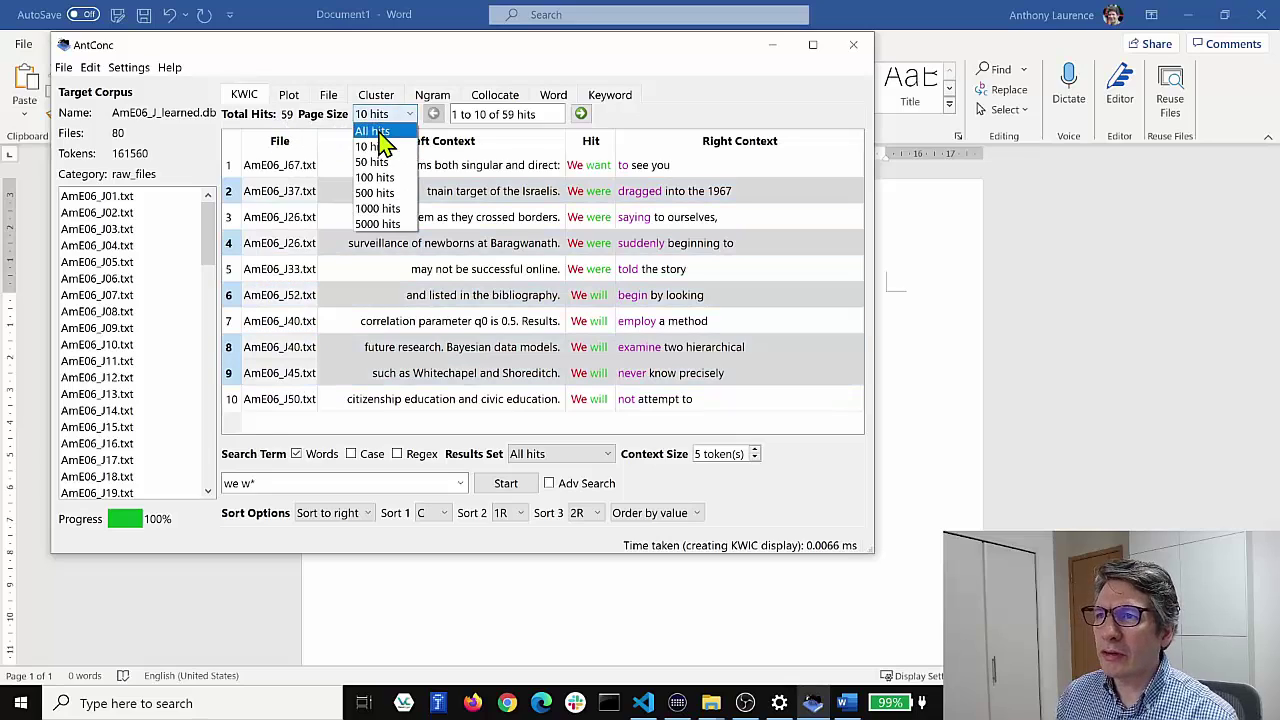
left_click(380, 134)
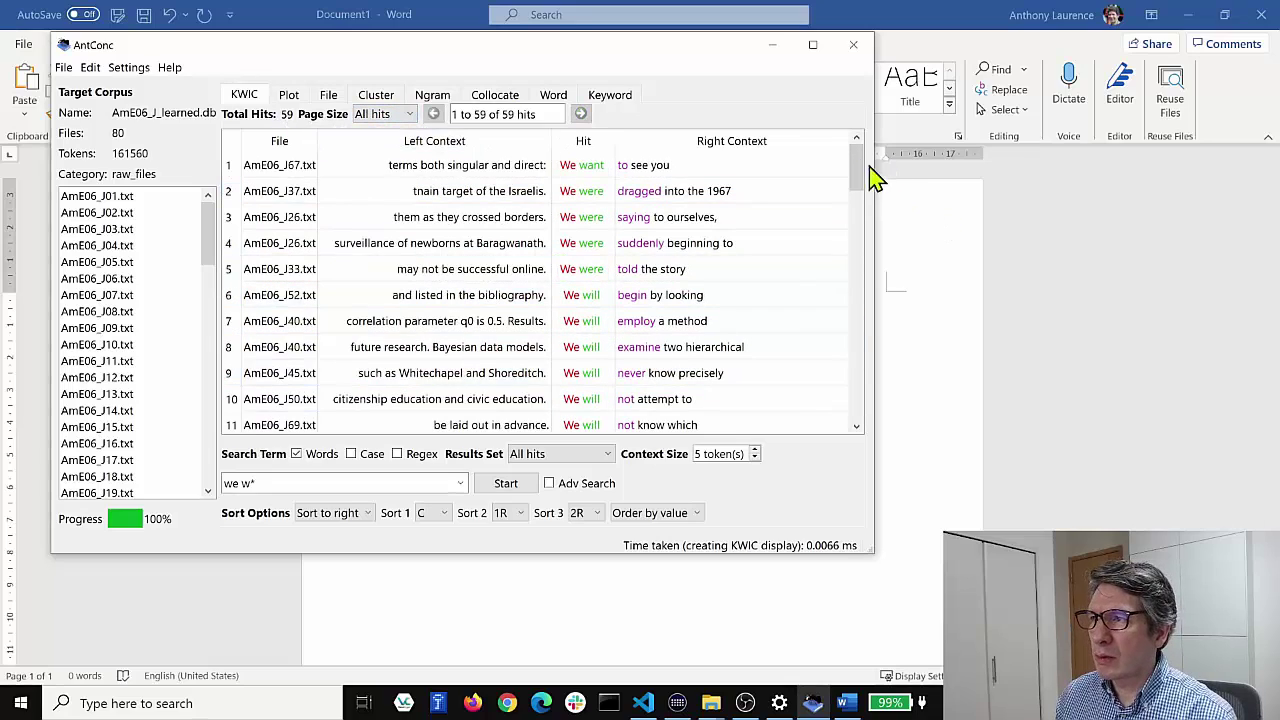
mouse_move(855, 163)
left_mouse_down()
mouse_move(856, 403)
mouse_move(857, 143)
left_mouse_up()
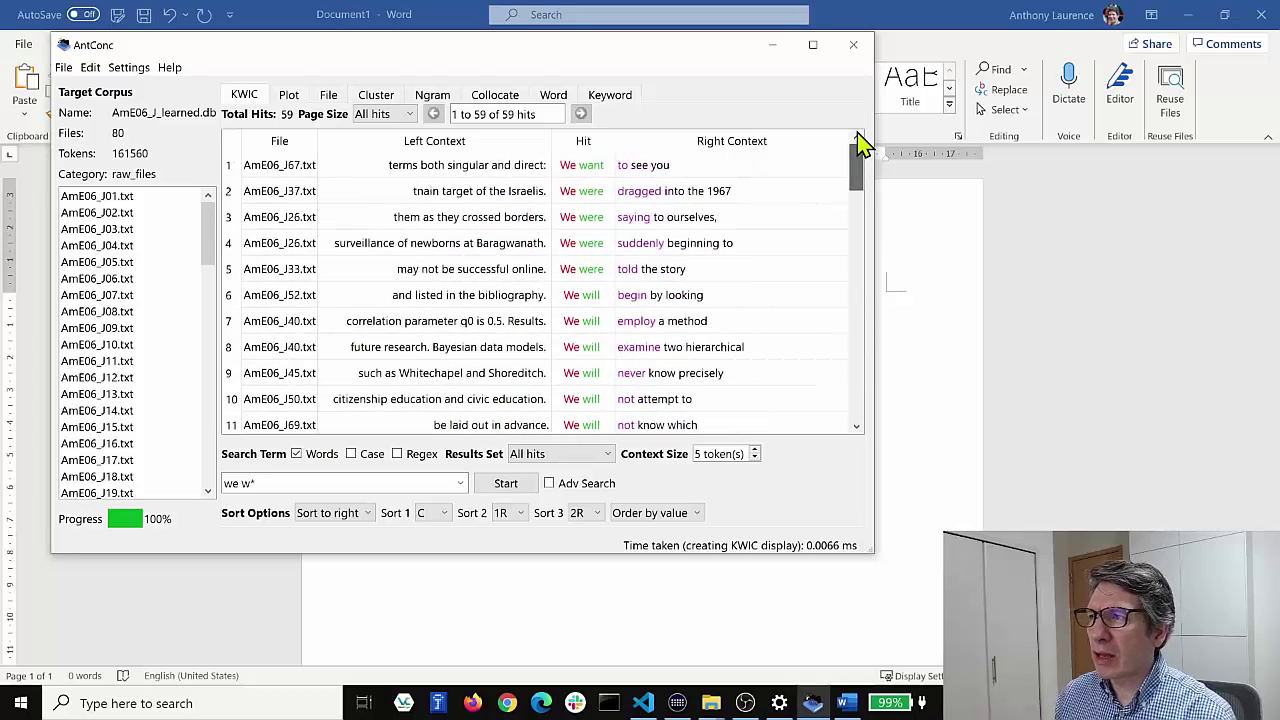
- Select all the "we w*" concordance lines, copy them and paste them into the empty Word document
left_click(231, 145)
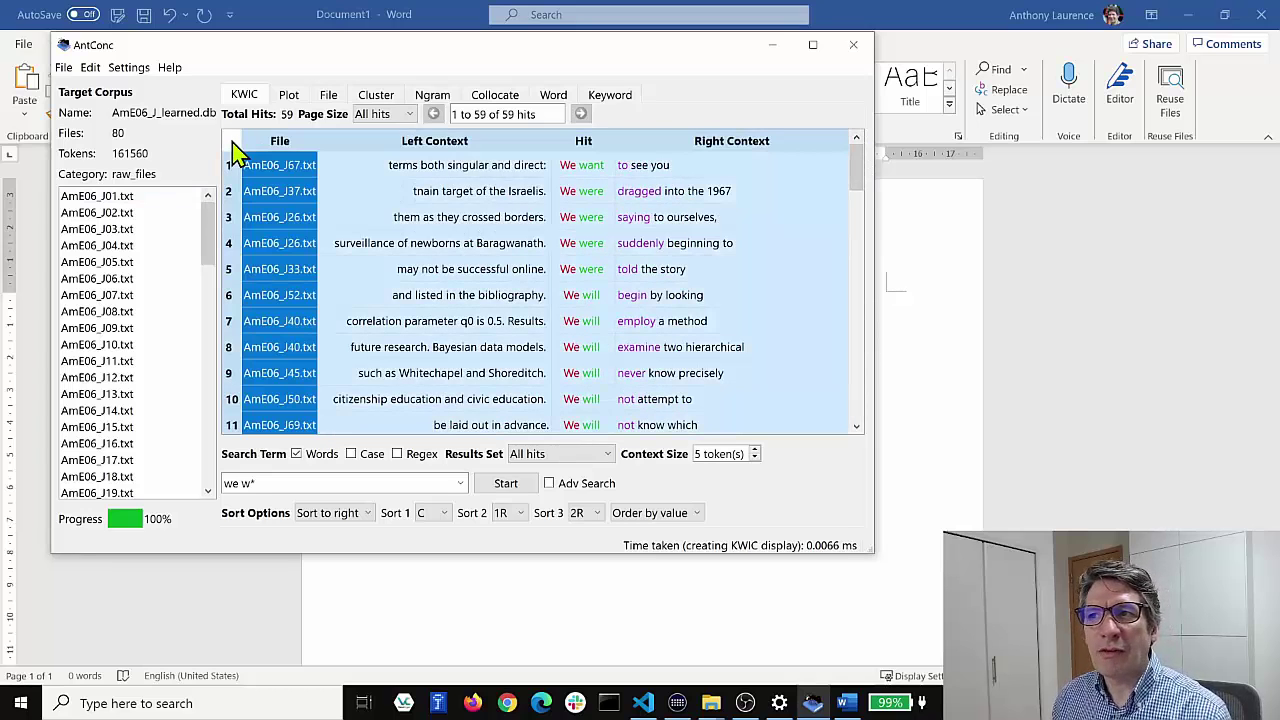
left_click(90, 67)
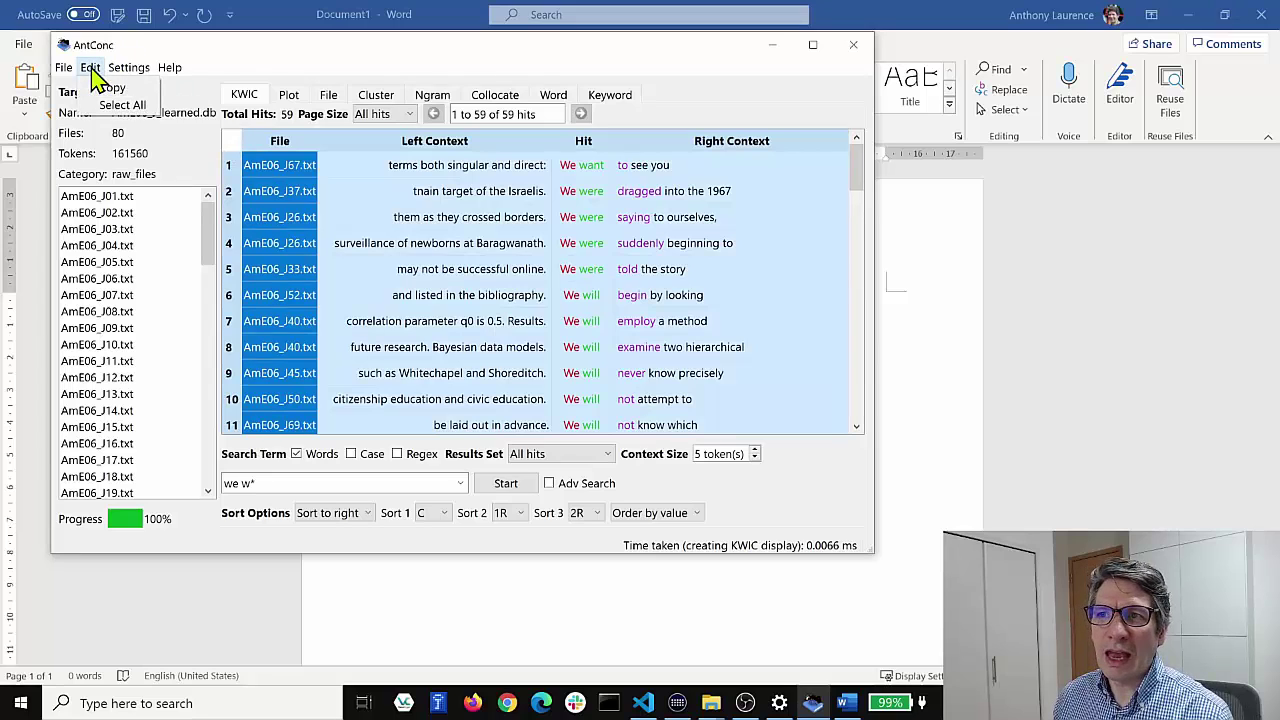
left_click(121, 105)
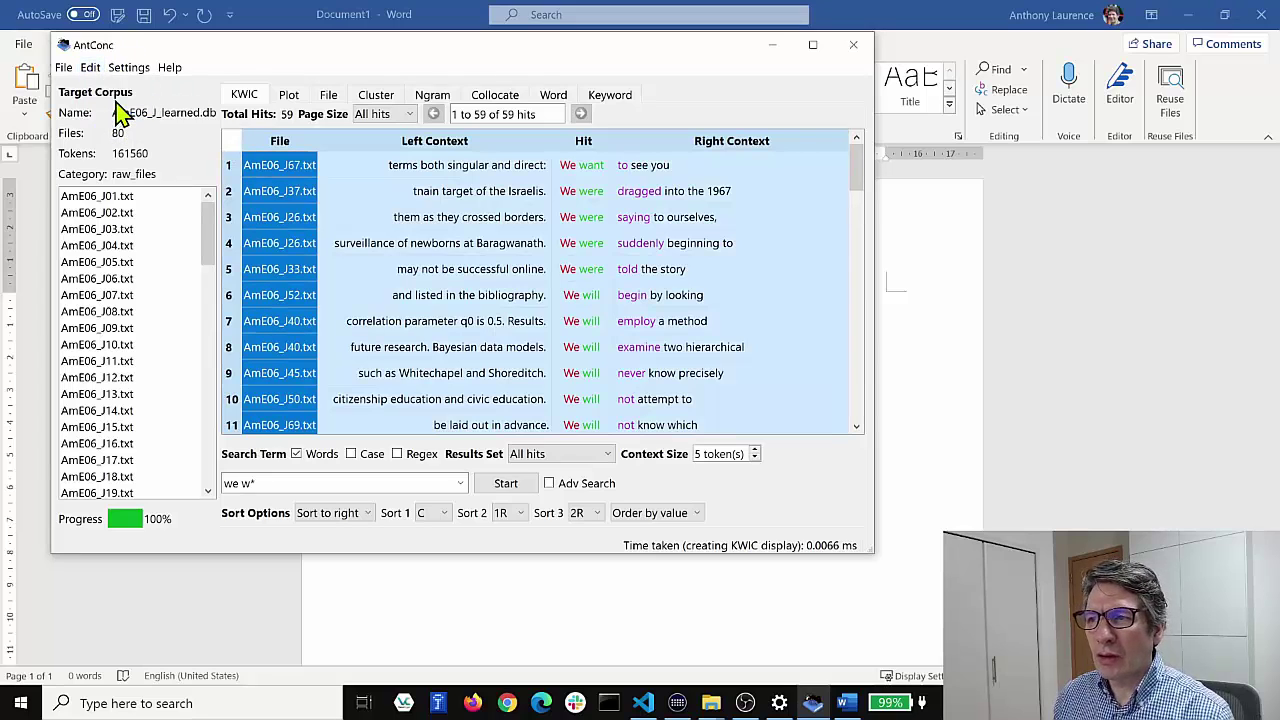
left_click(925, 370)
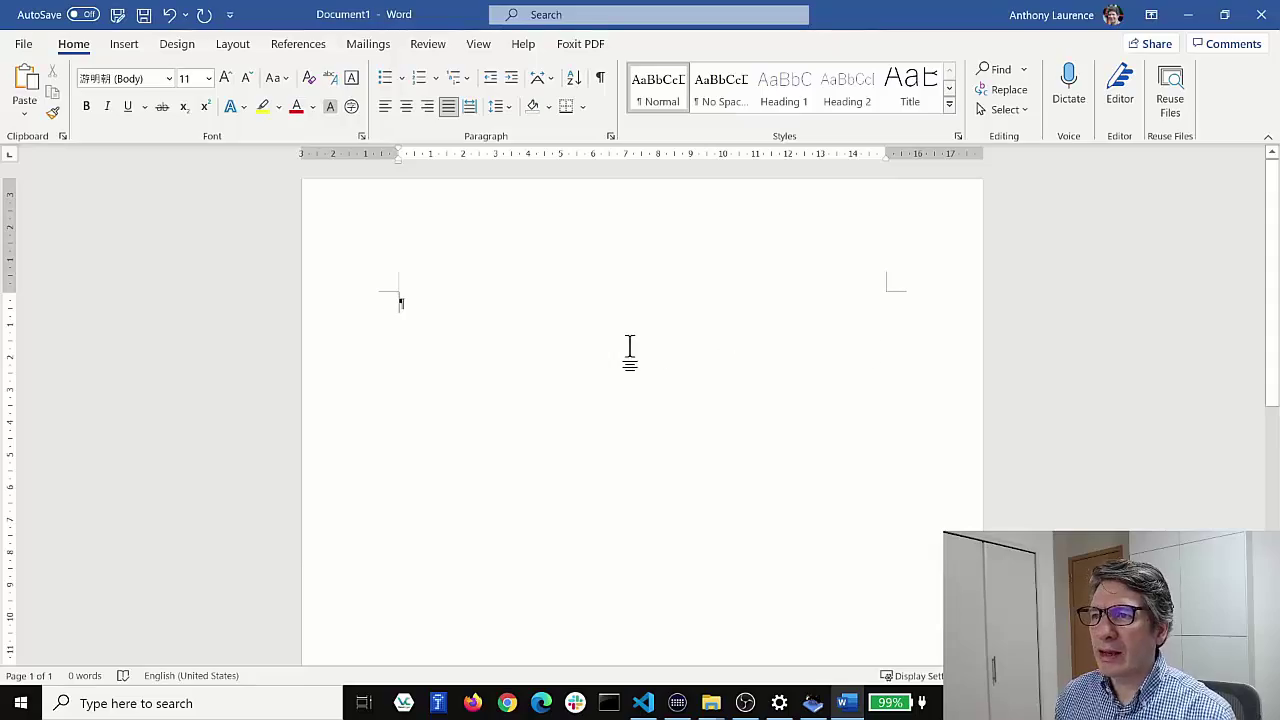
key("ctrl+v")
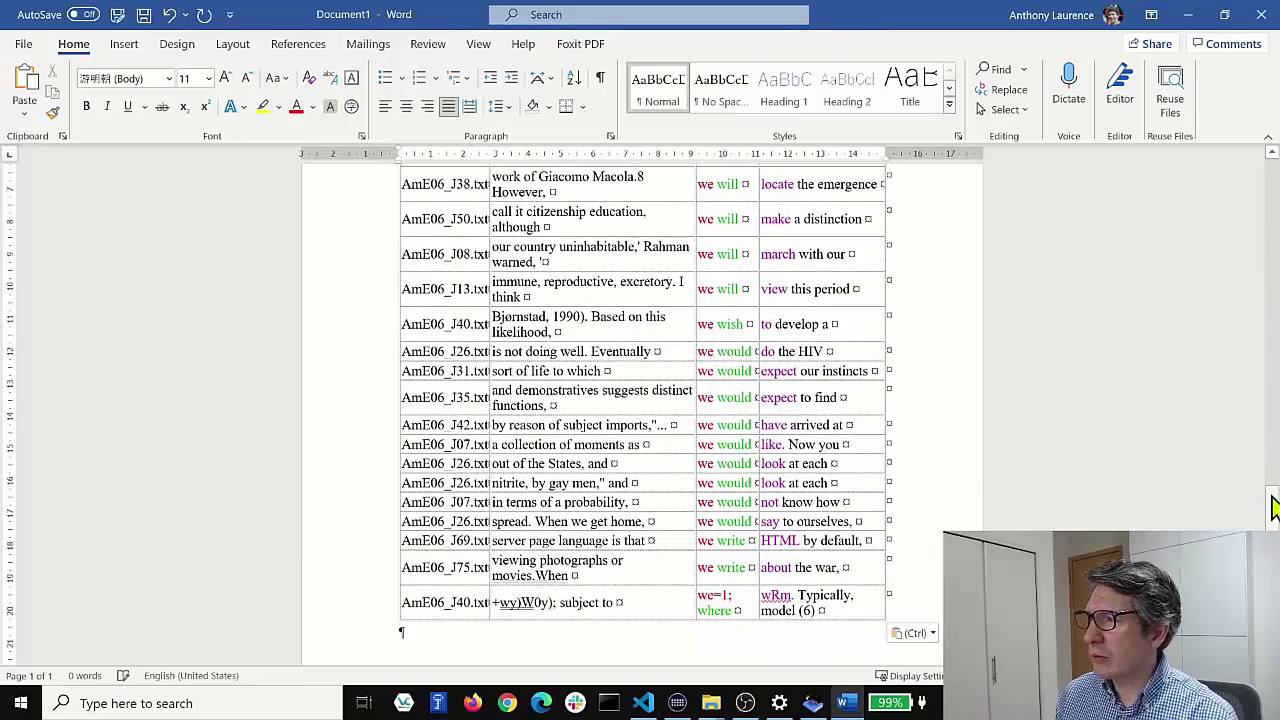
- Review the pasted concordance table from its start and close the Word document without saving
left_click_drag(1274, 520, 1272, 170)
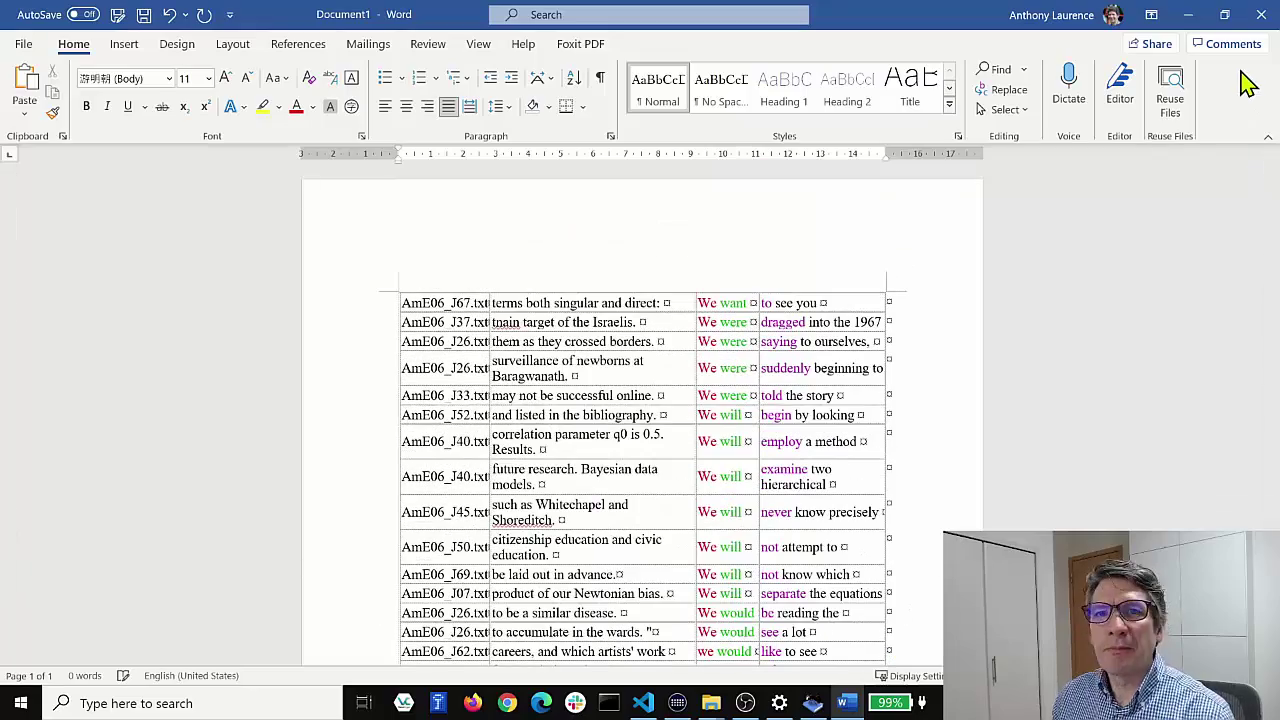
left_click(1261, 14)
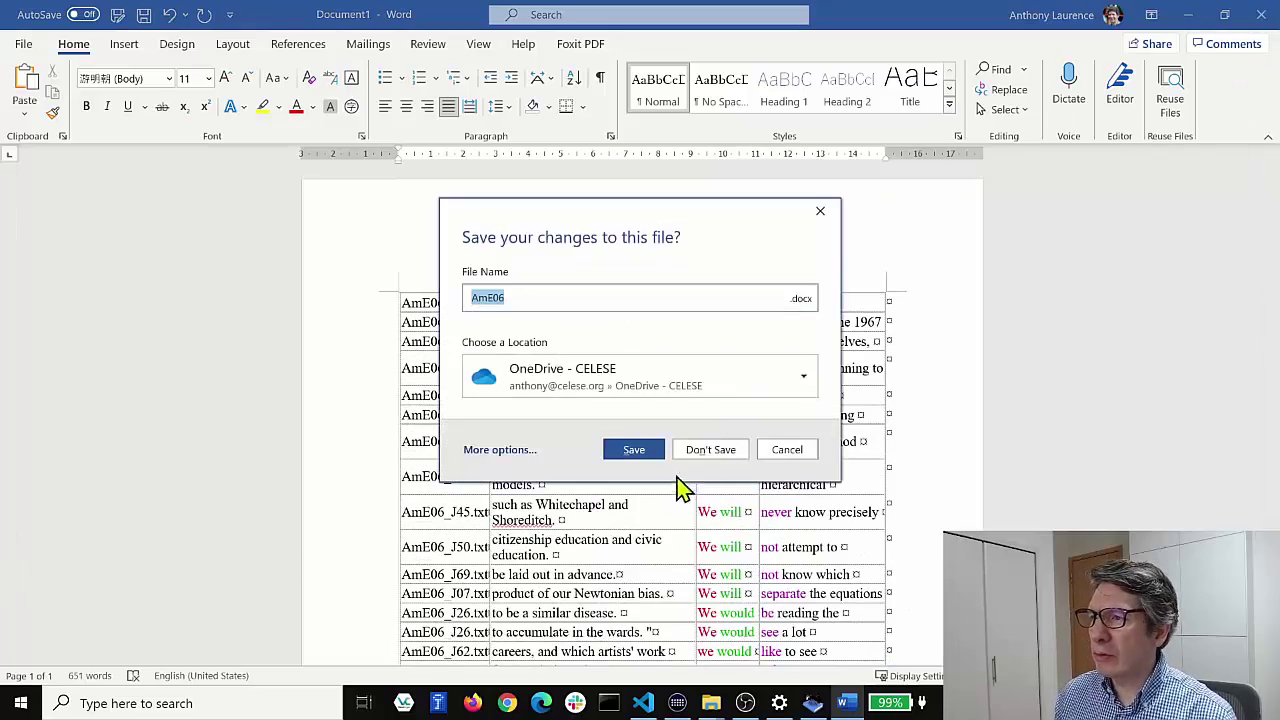
left_click(716, 450)
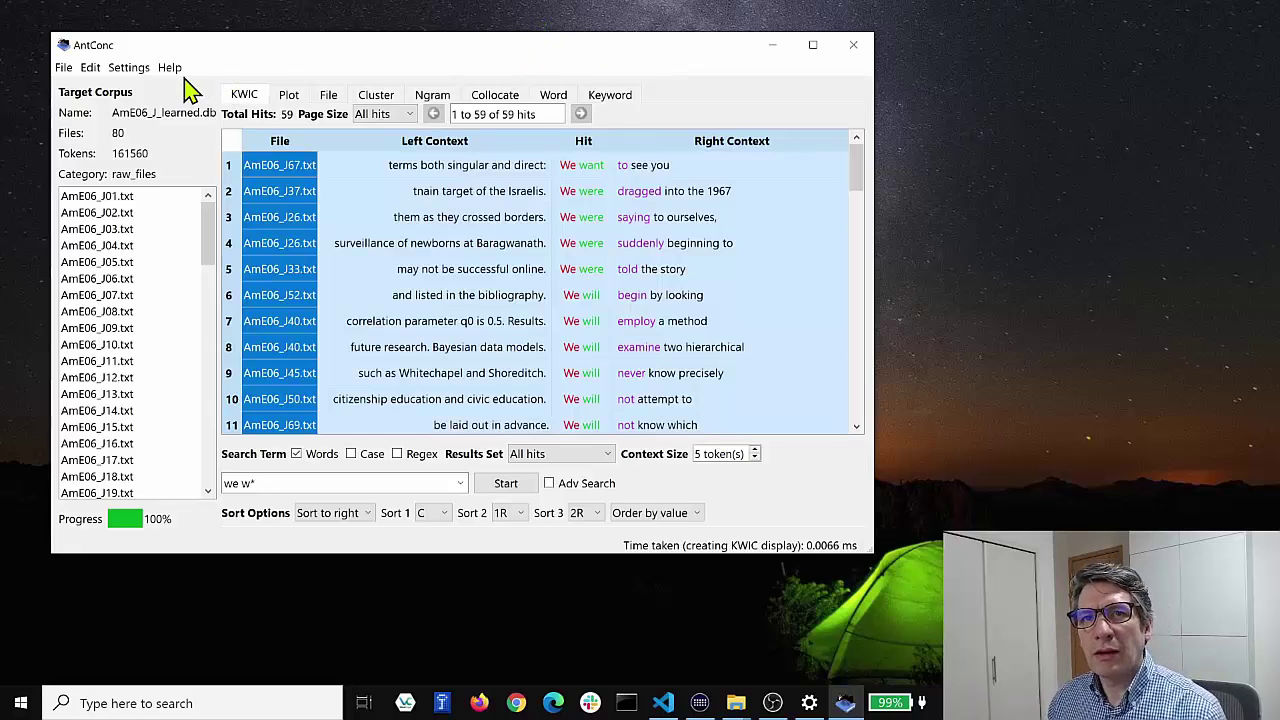
- Save the current KWIC tab results in the AntConcPy3 corpora folder under the file name kwic_results
left_click(64, 68)
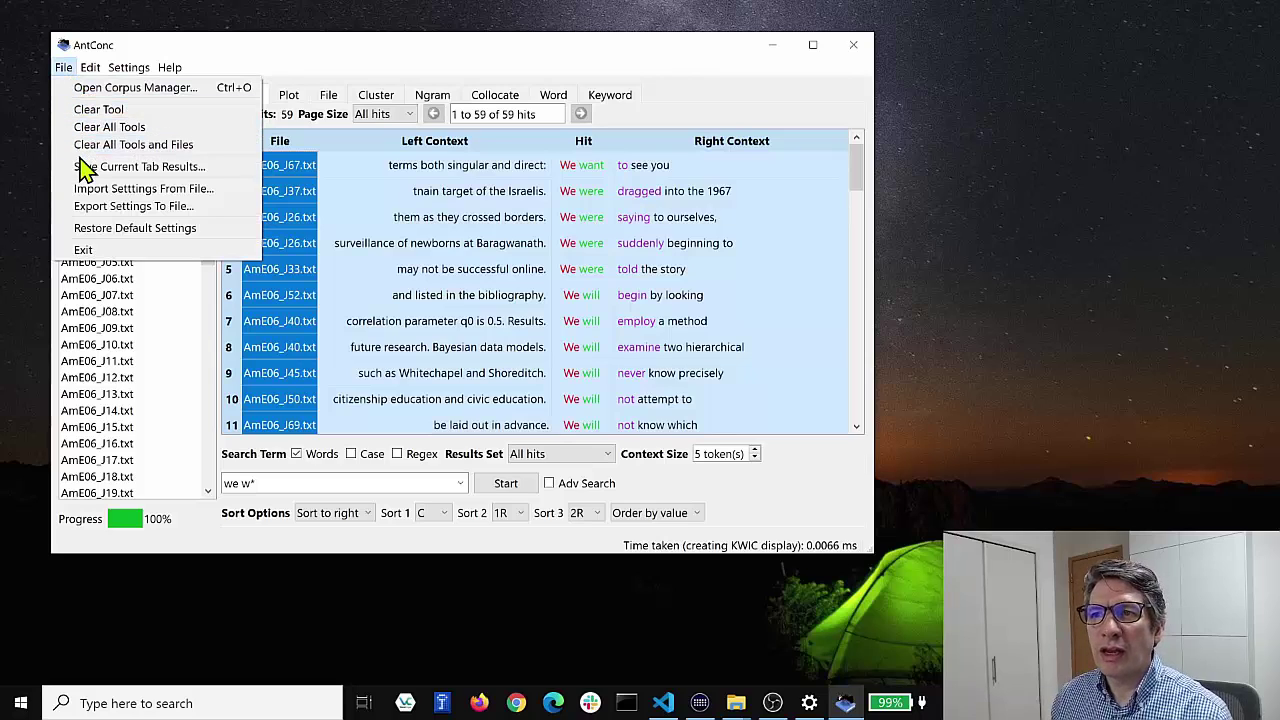
left_click(187, 176)
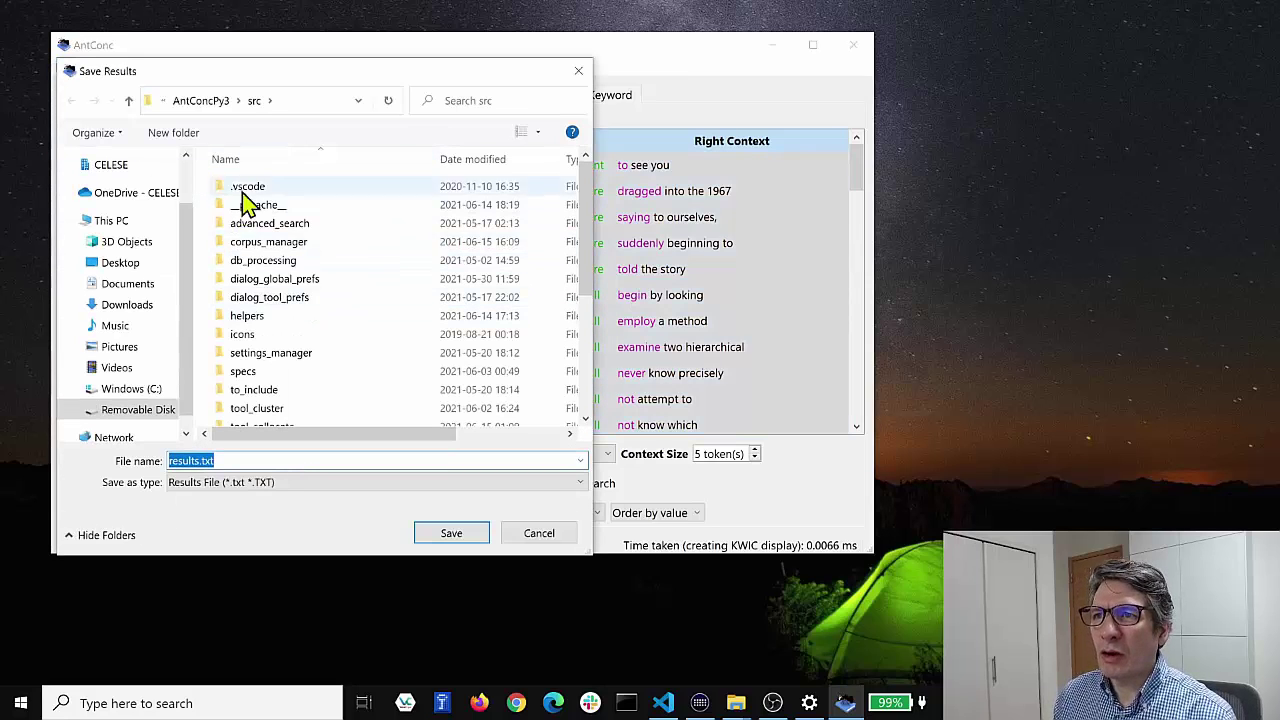
left_click(207, 103)
double_click(266, 210)
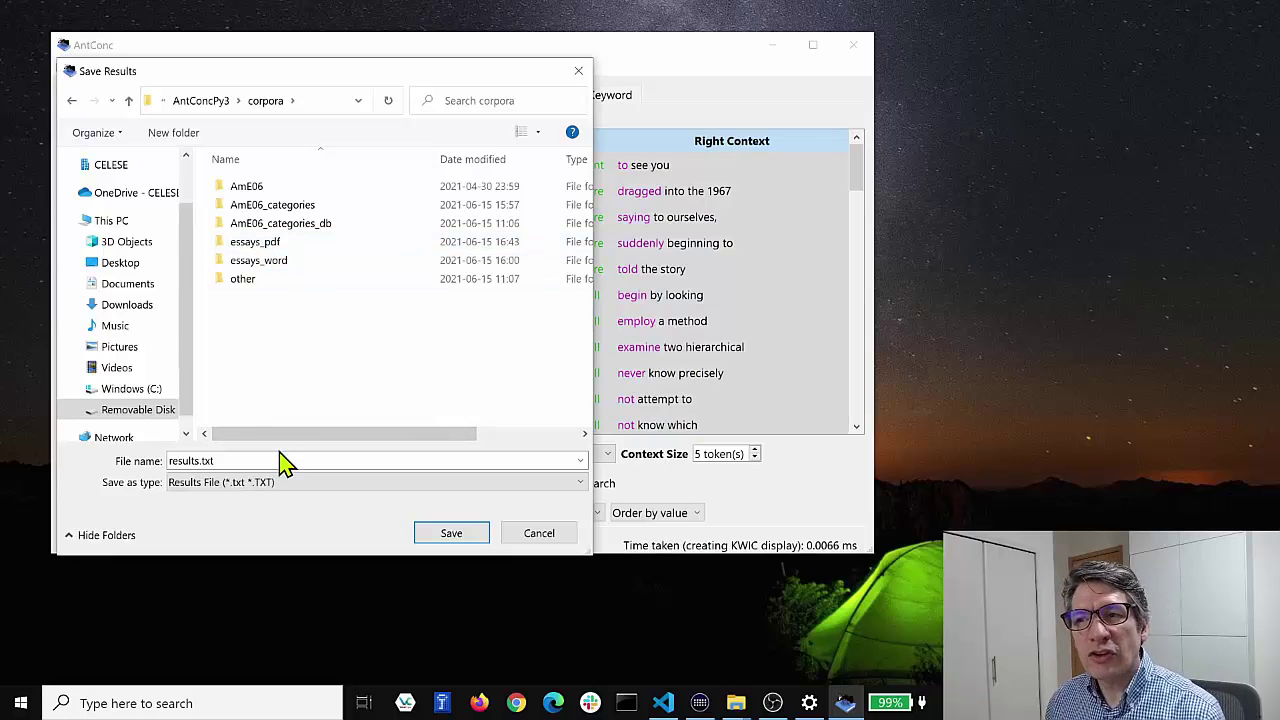
triple_click(248, 460)
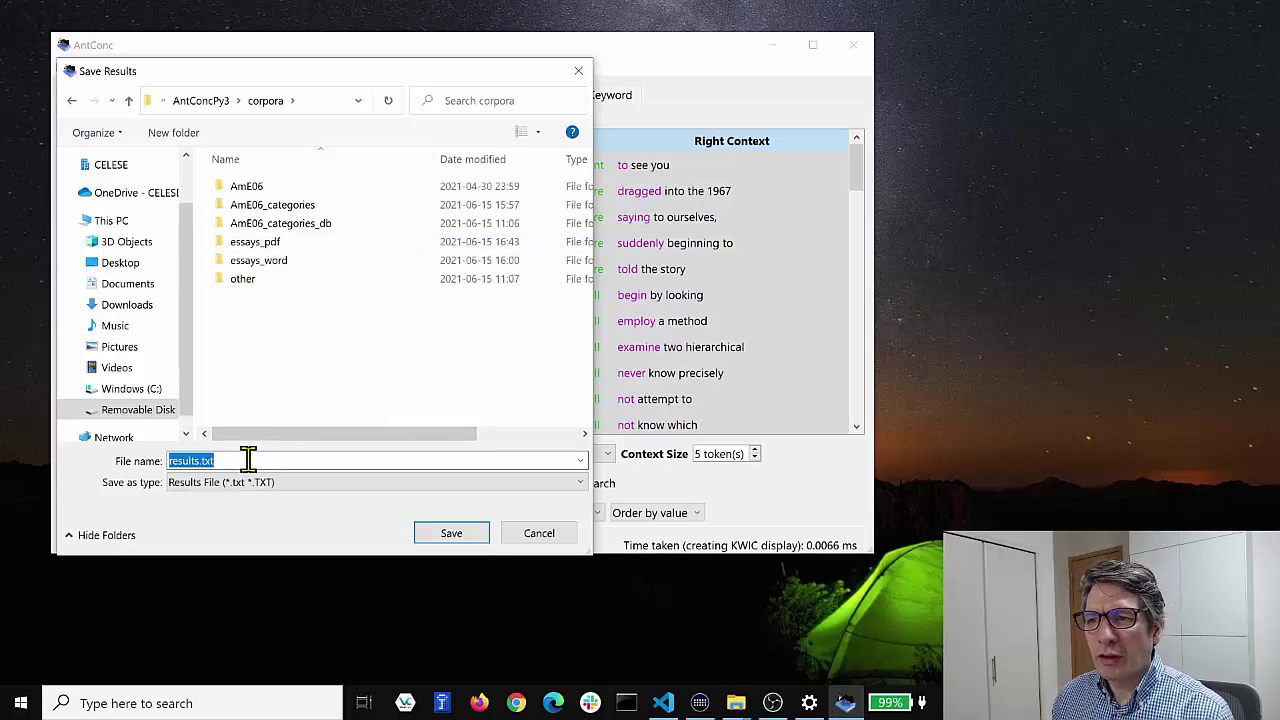
type("kwic")
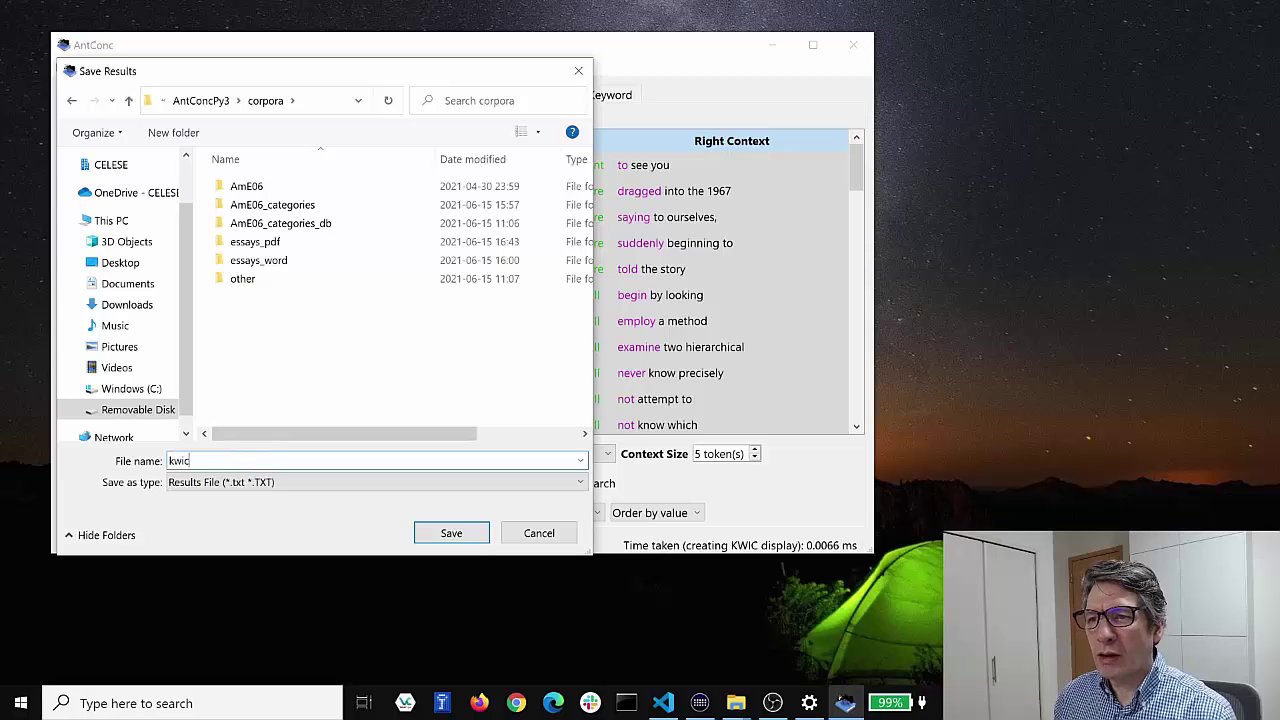
type("_results")
key("Return")
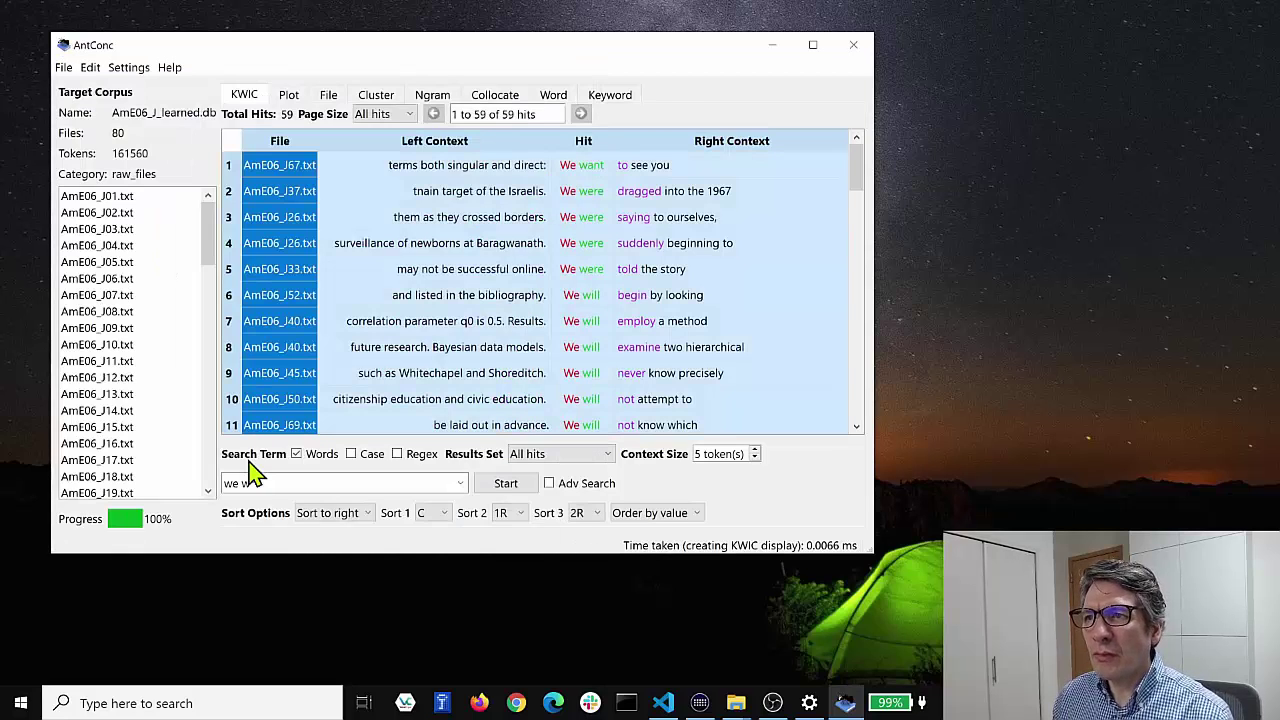
- Switch to the corpora folder in File Explorer and open the saved kwic_results.txt file
left_click(735, 695)
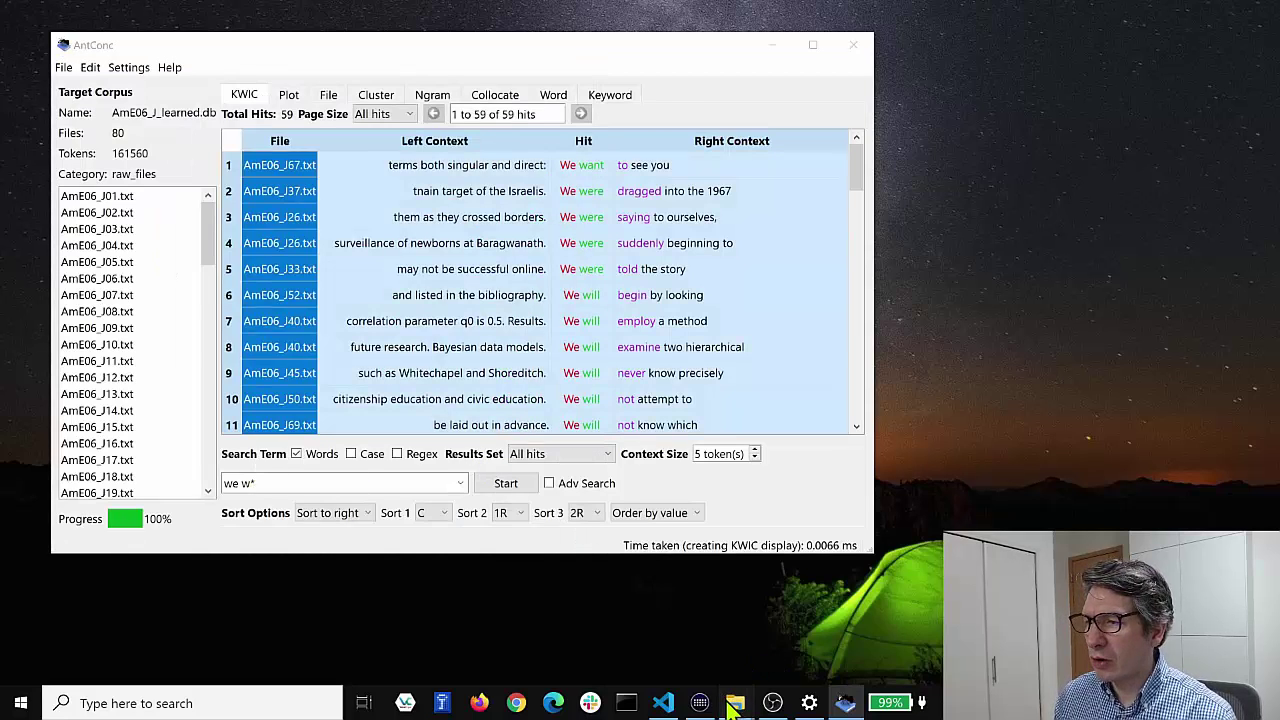
mouse_move(735, 700)
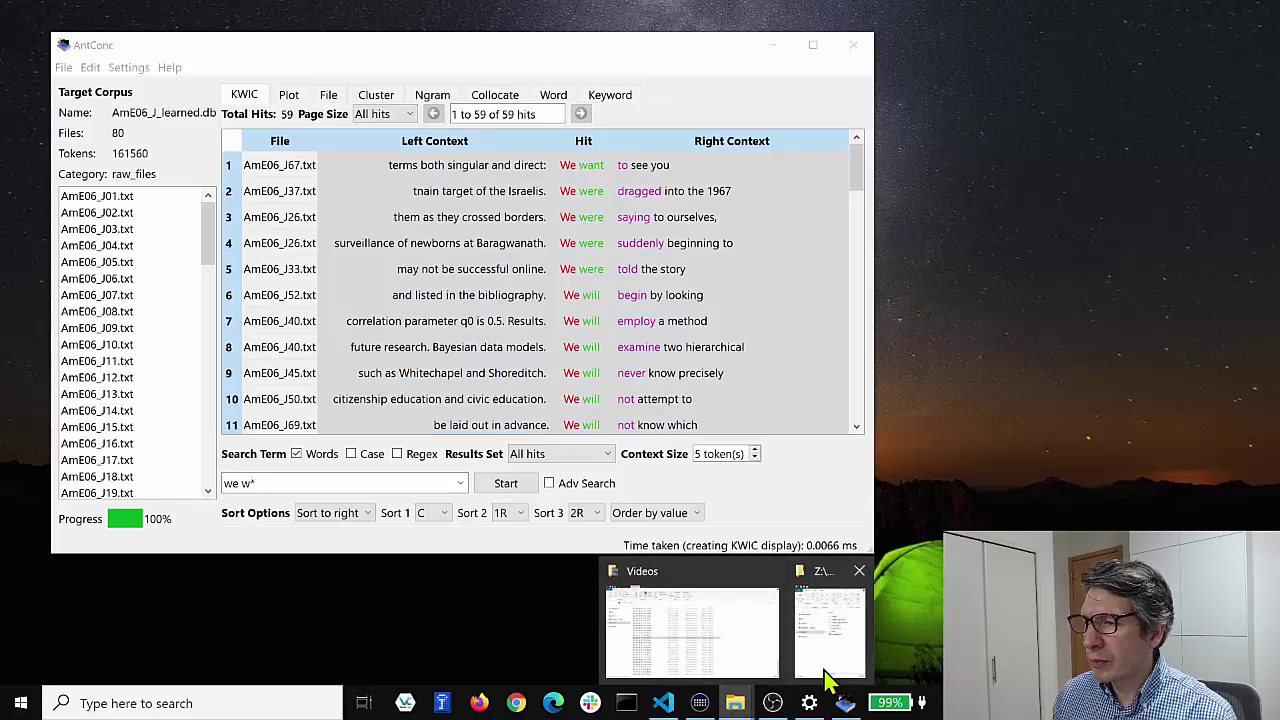
left_click(826, 660)
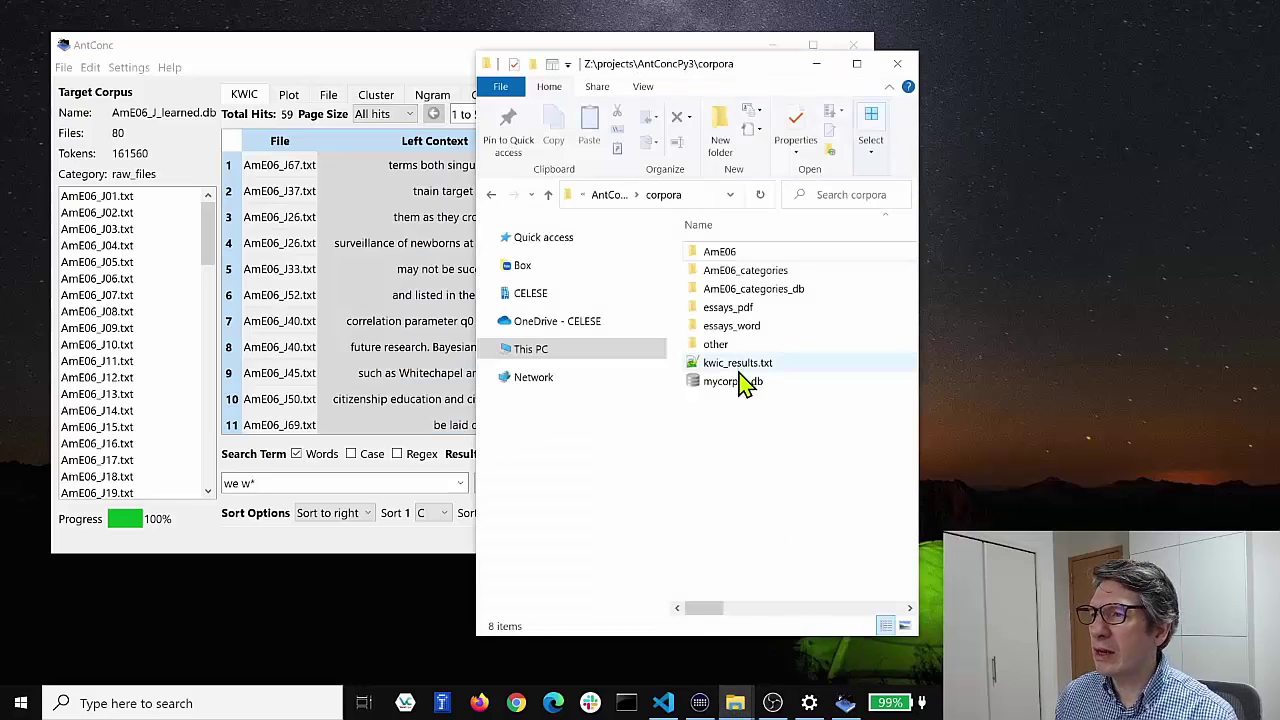
double_click(733, 366)
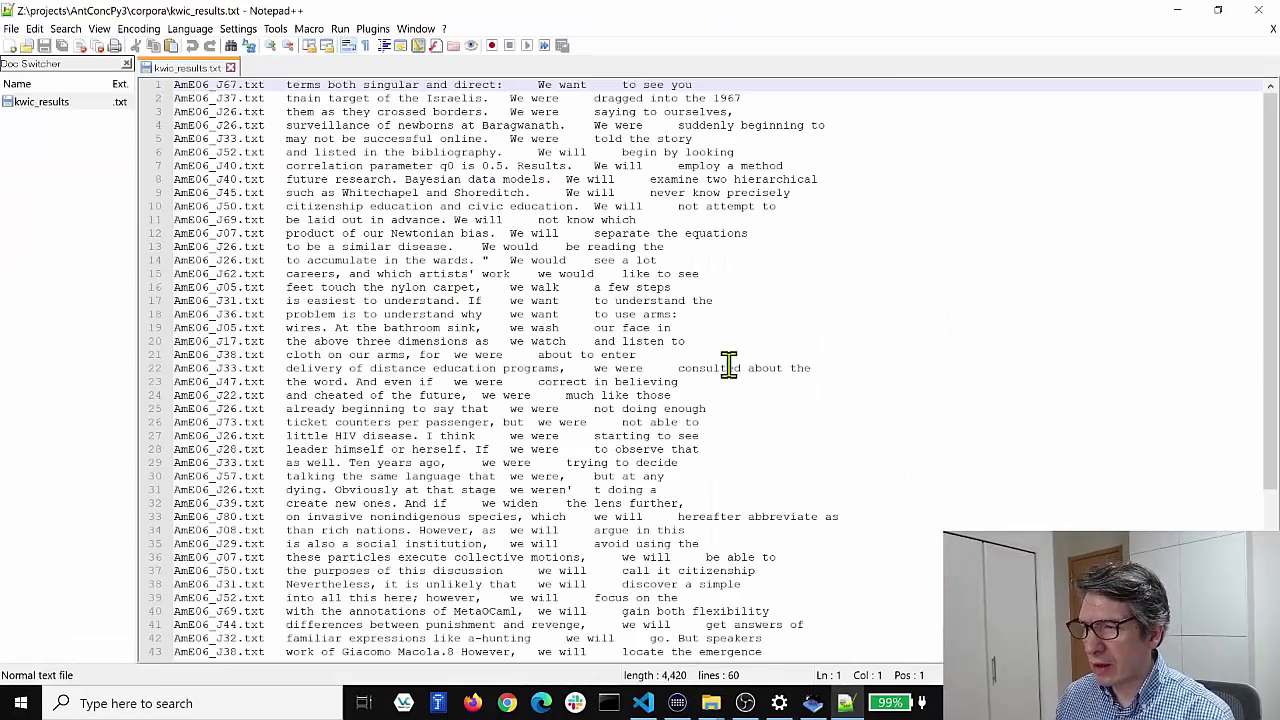
- Look through the exported concordance lines and show all hidden characters, including tabs and line endings
scroll(471, 215, "down", 5)
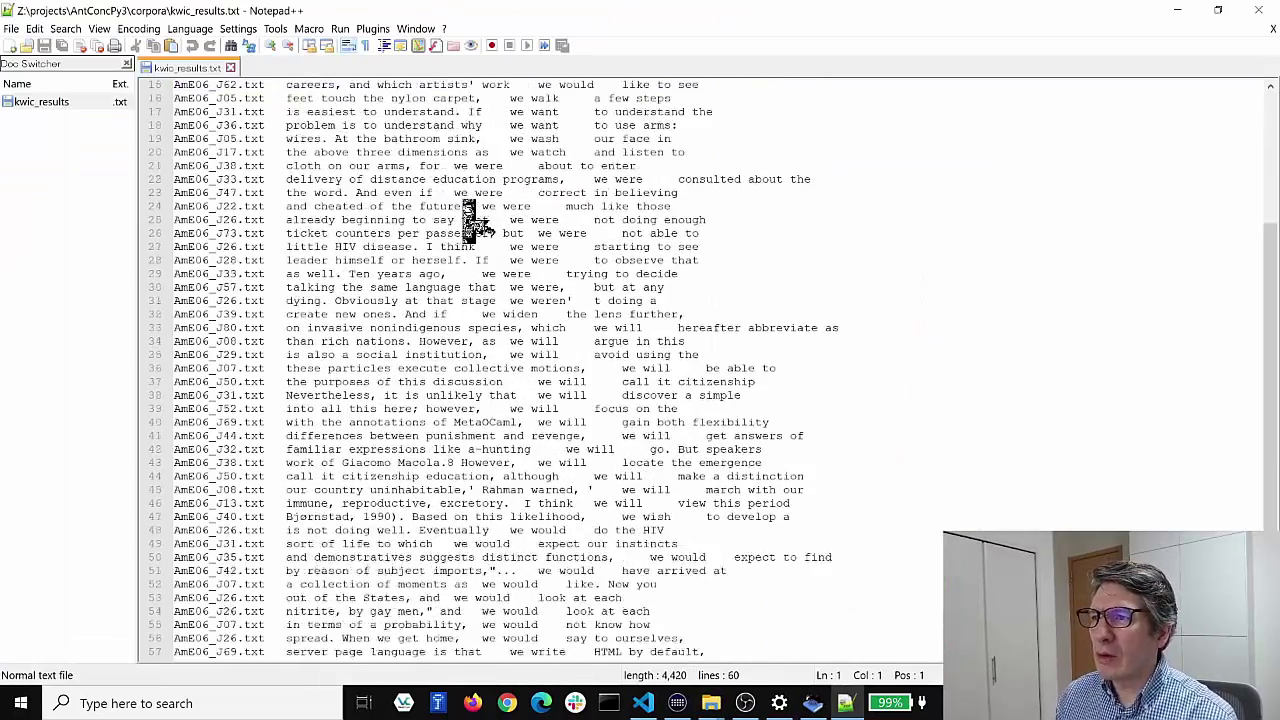
scroll(478, 220, "up", 5)
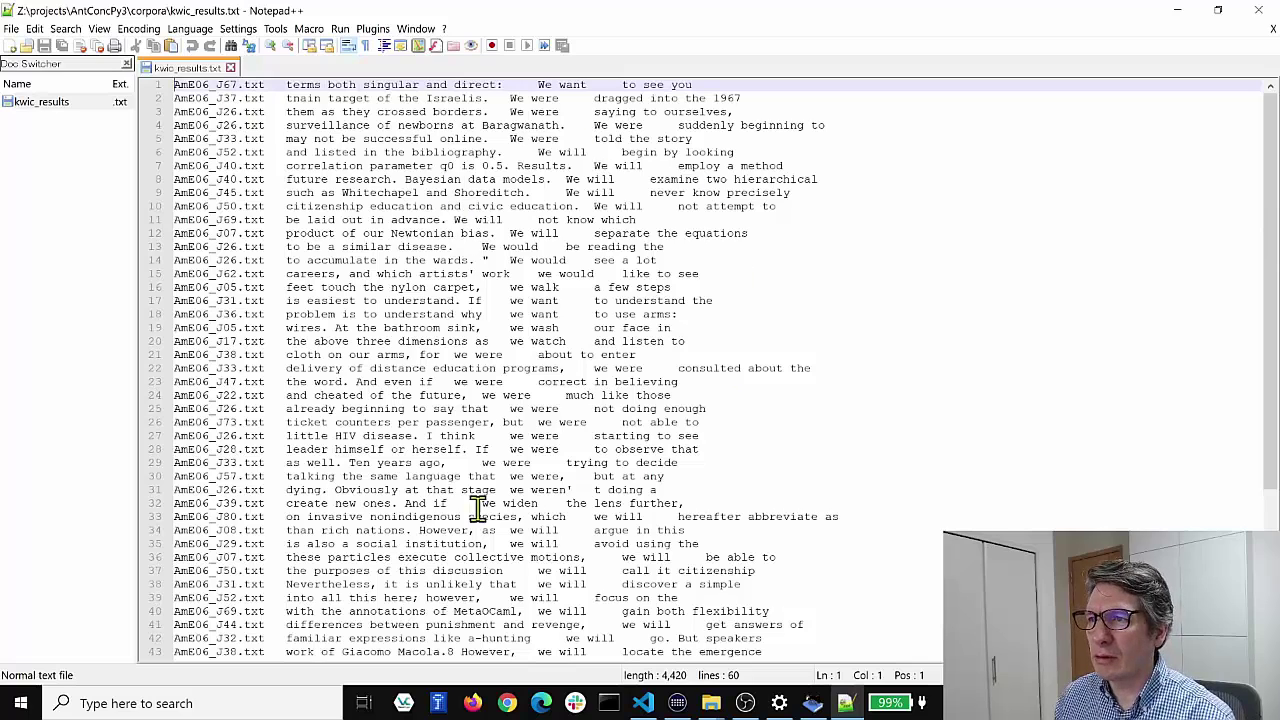
left_click(366, 45)
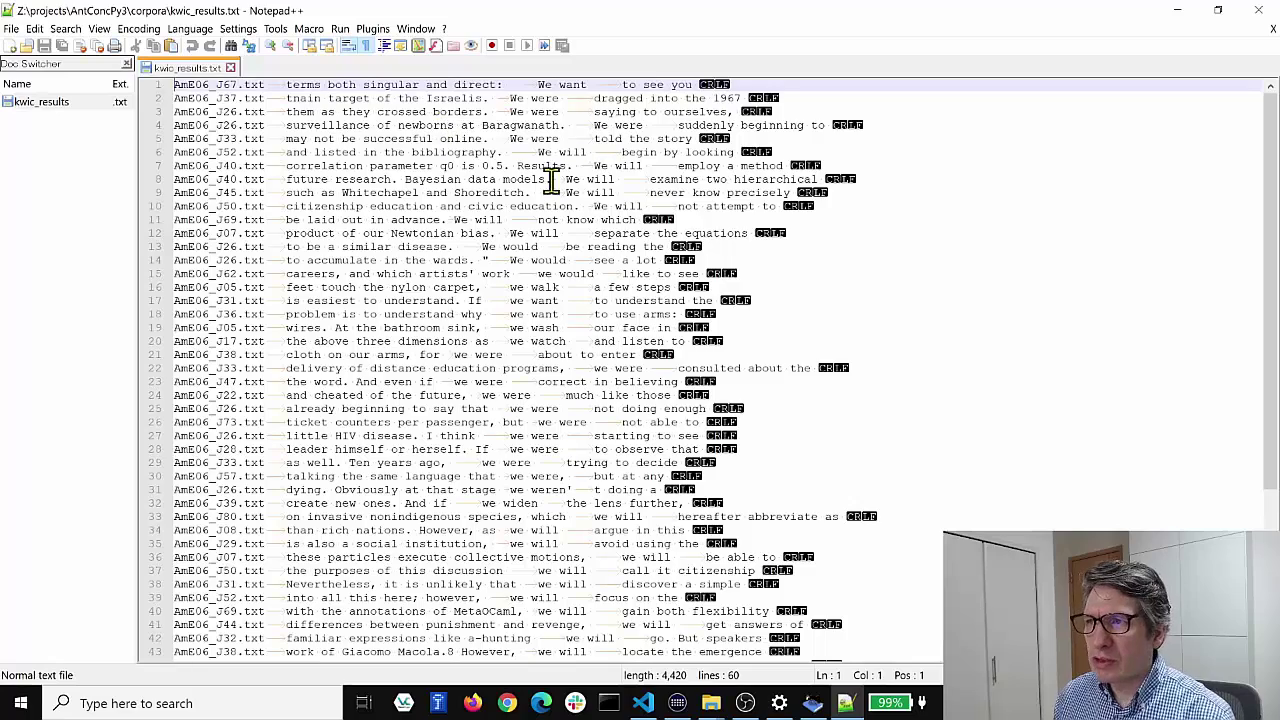
- Copy all the text of kwic_results.txt, launch Excel and paste it into a blank workbook from cell A1
key("ctrl+a")
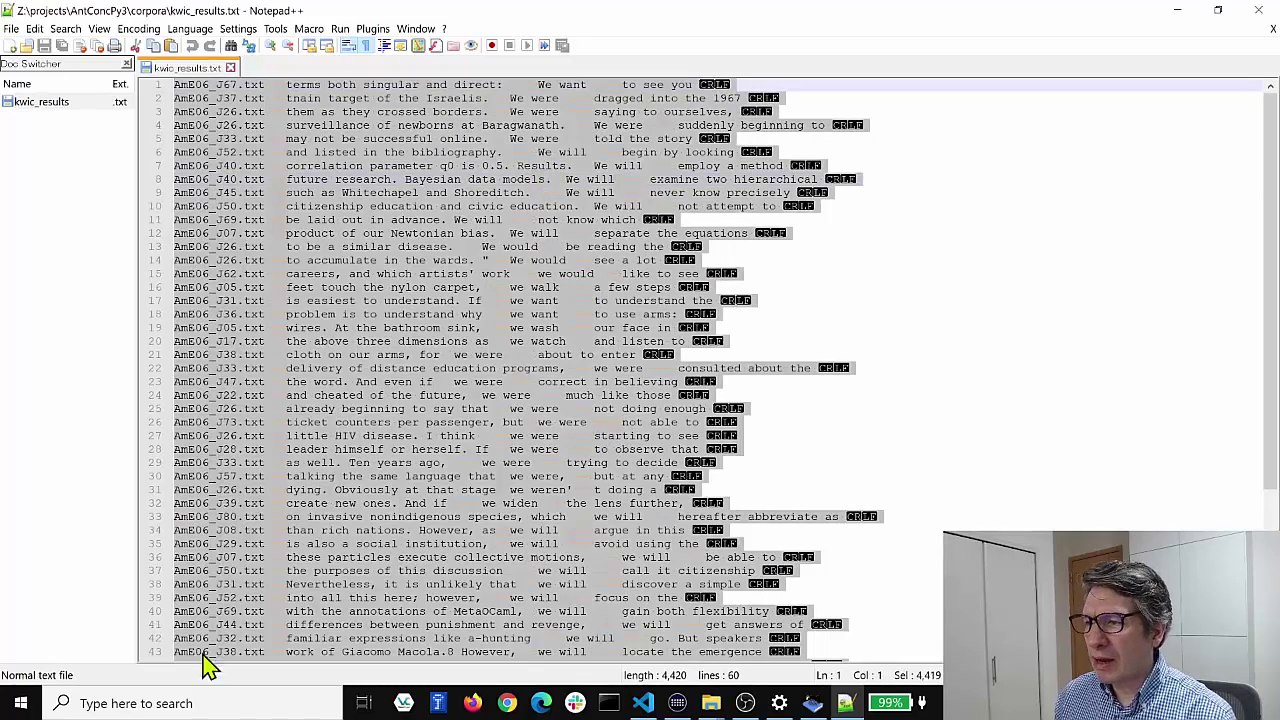
left_click(22, 707)
type("exc")
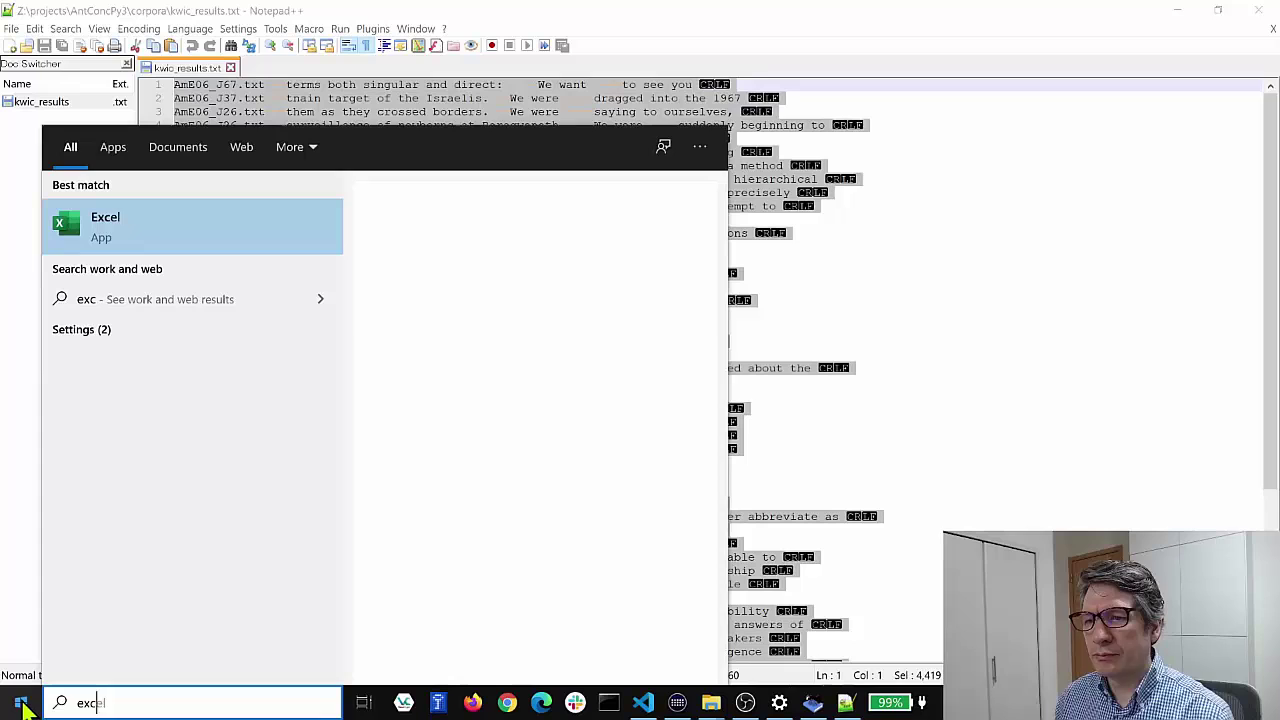
key("Return")
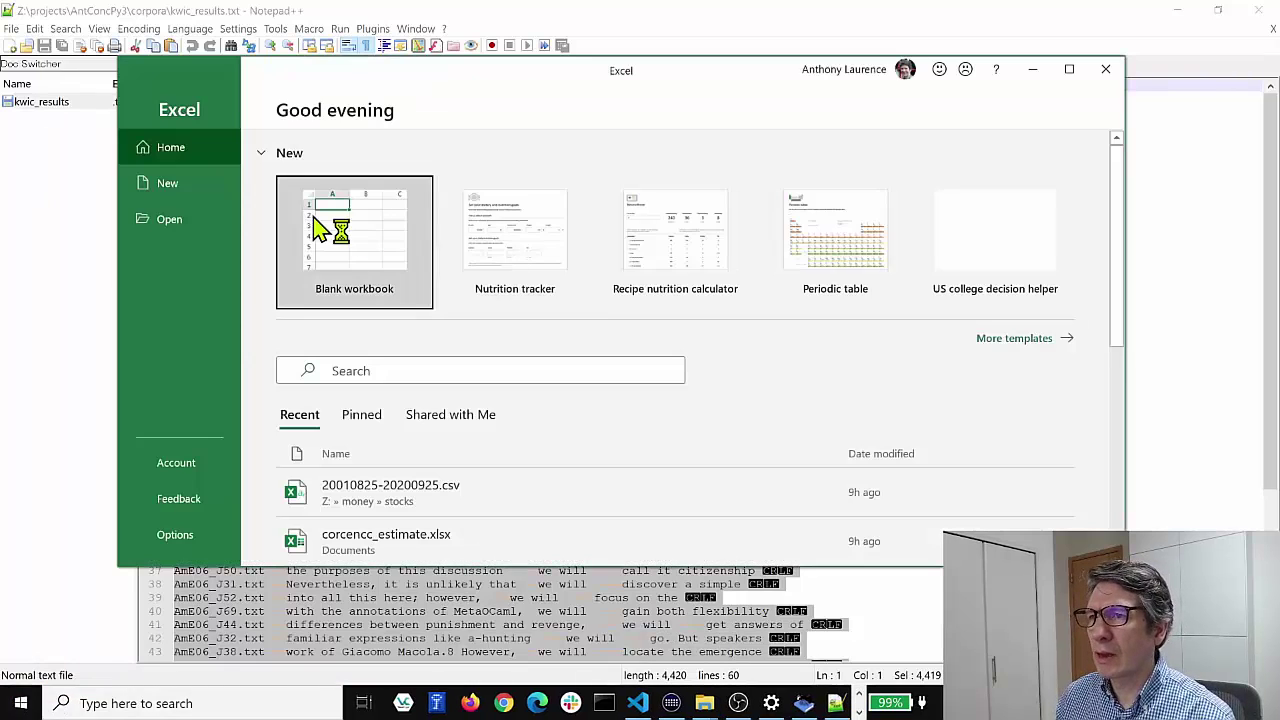
left_click(314, 218)
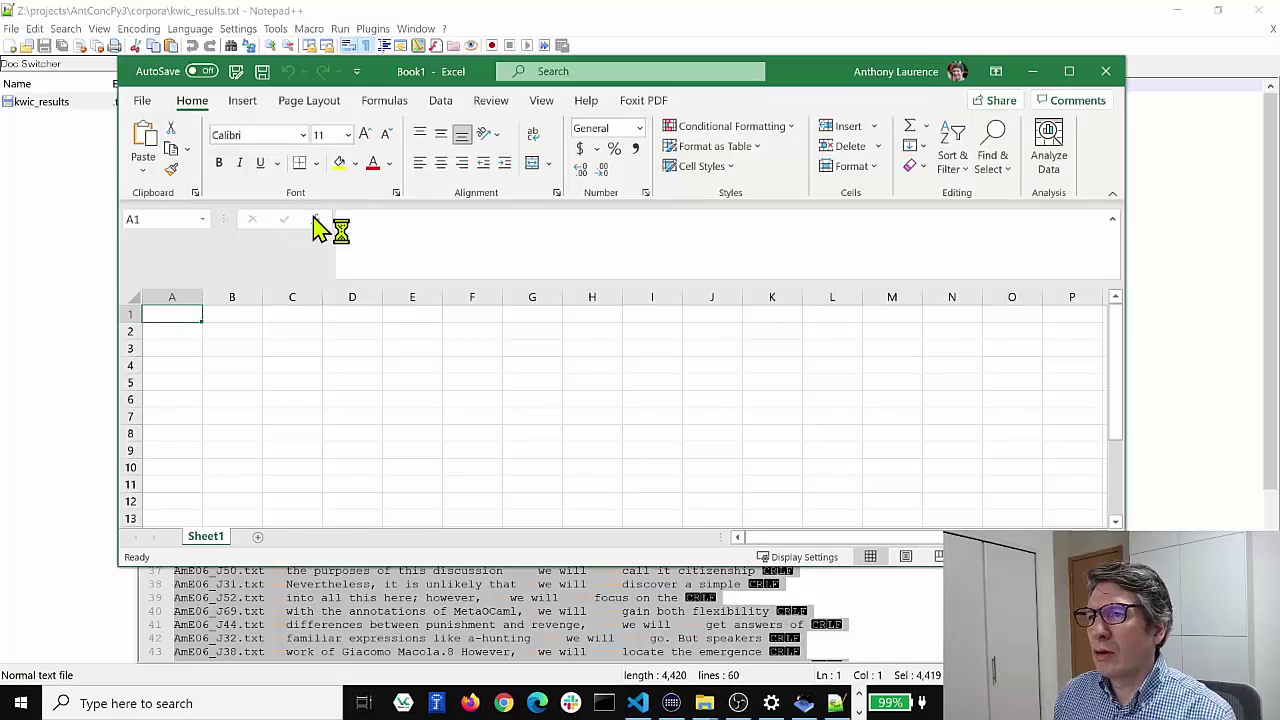
key("ctrl+v")
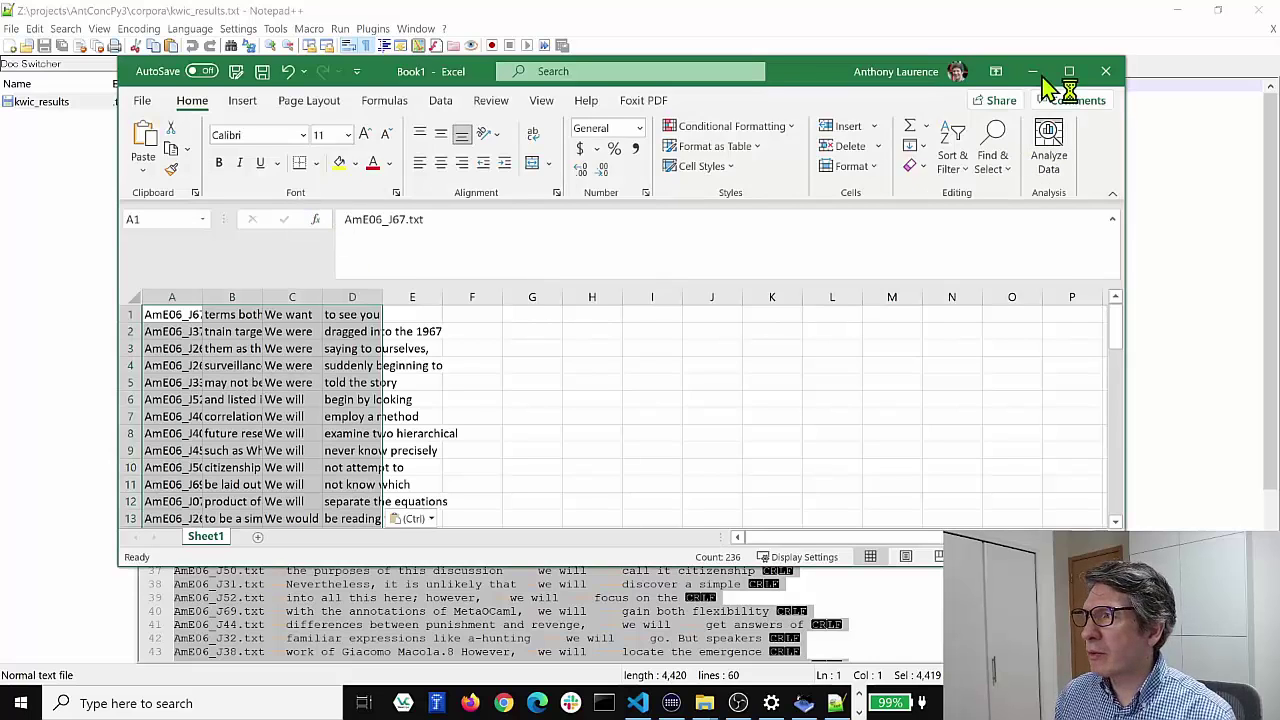
- Maximize the Excel window and fit all the sheet's column widths to their contents
left_click(1069, 71)
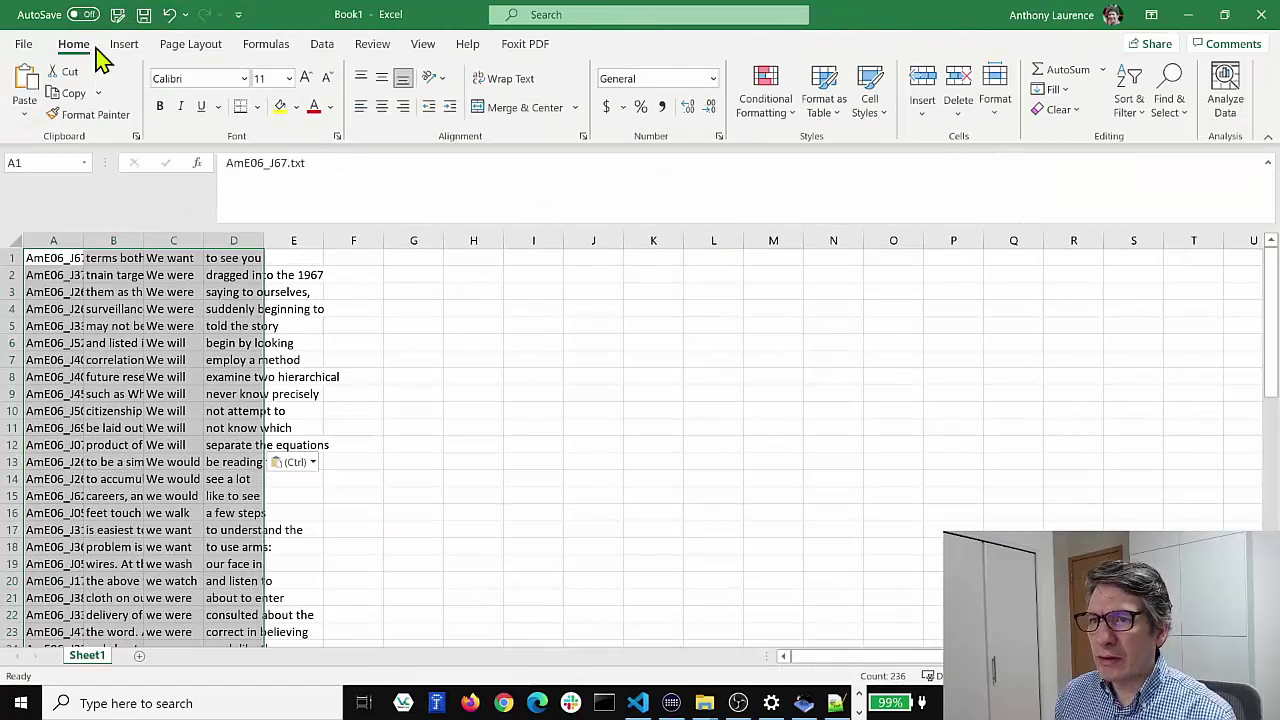
left_click(18, 244)
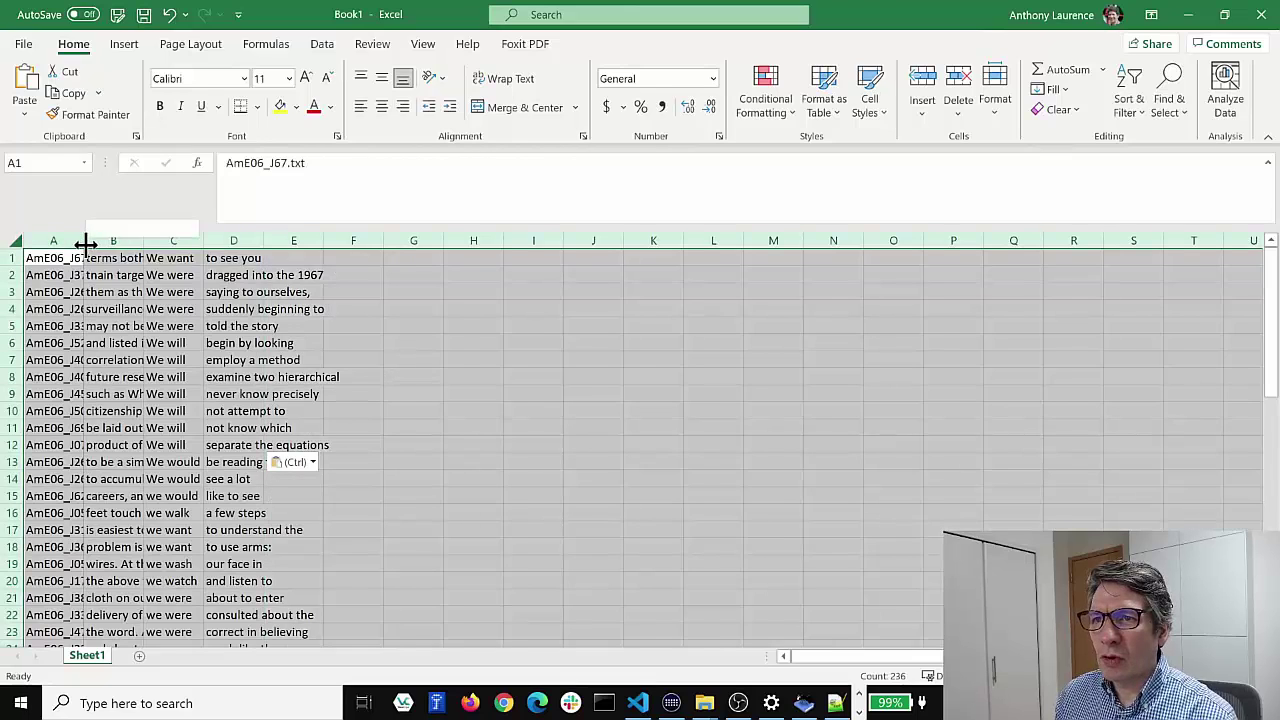
double_click(84, 240)
left_click(630, 428)
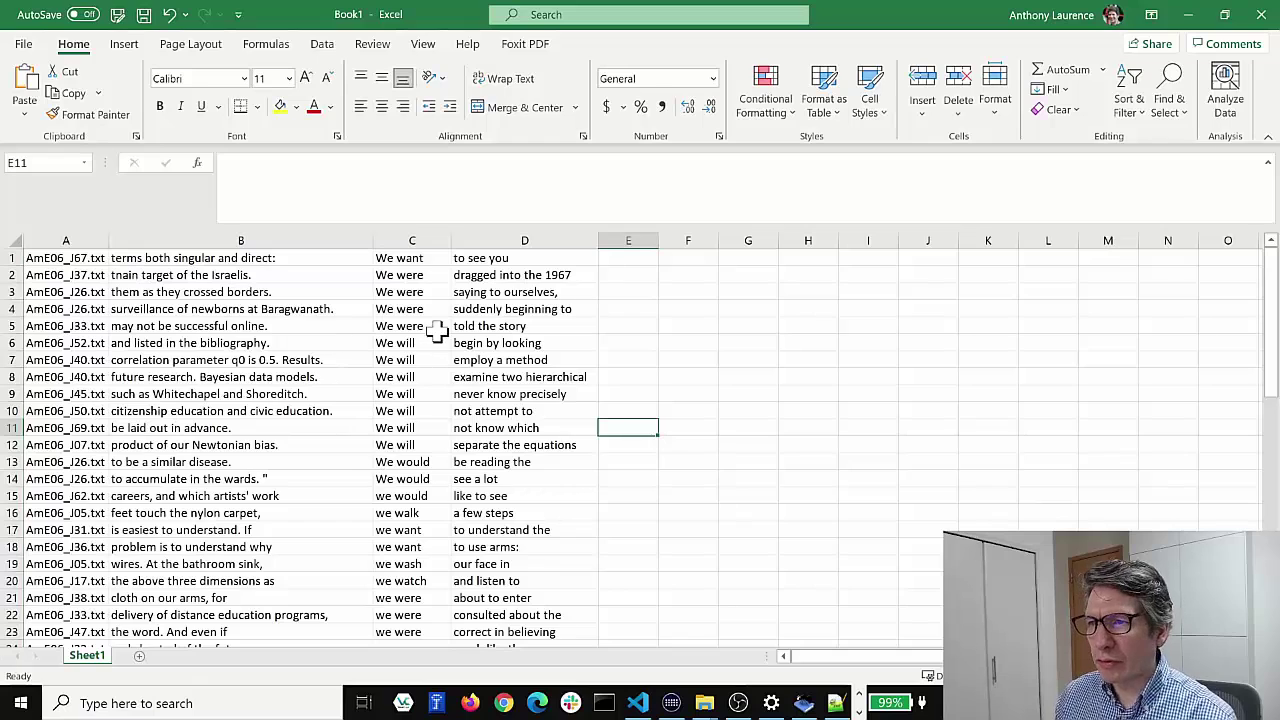
- Examine individual concordance lines in the sheet by selecting cell D4 and rows 3, 5 and 9 in turn
left_click(485, 310)
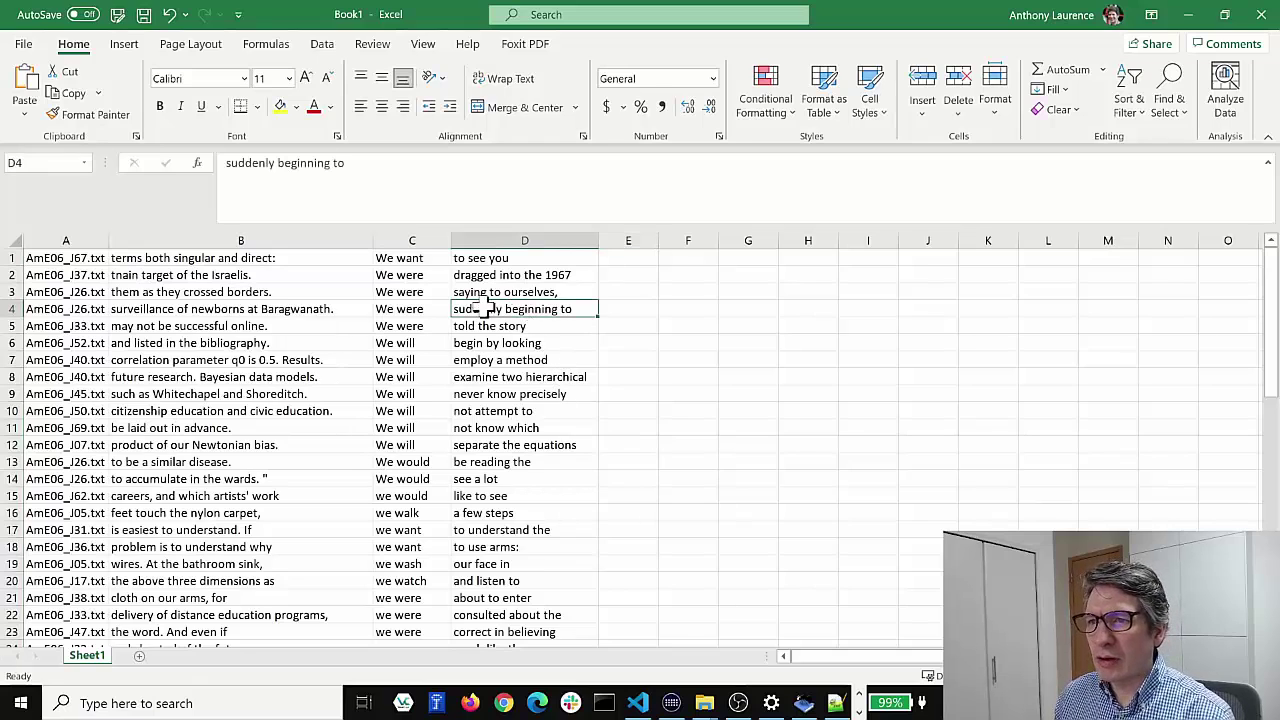
left_click(14, 292)
left_click(12, 326)
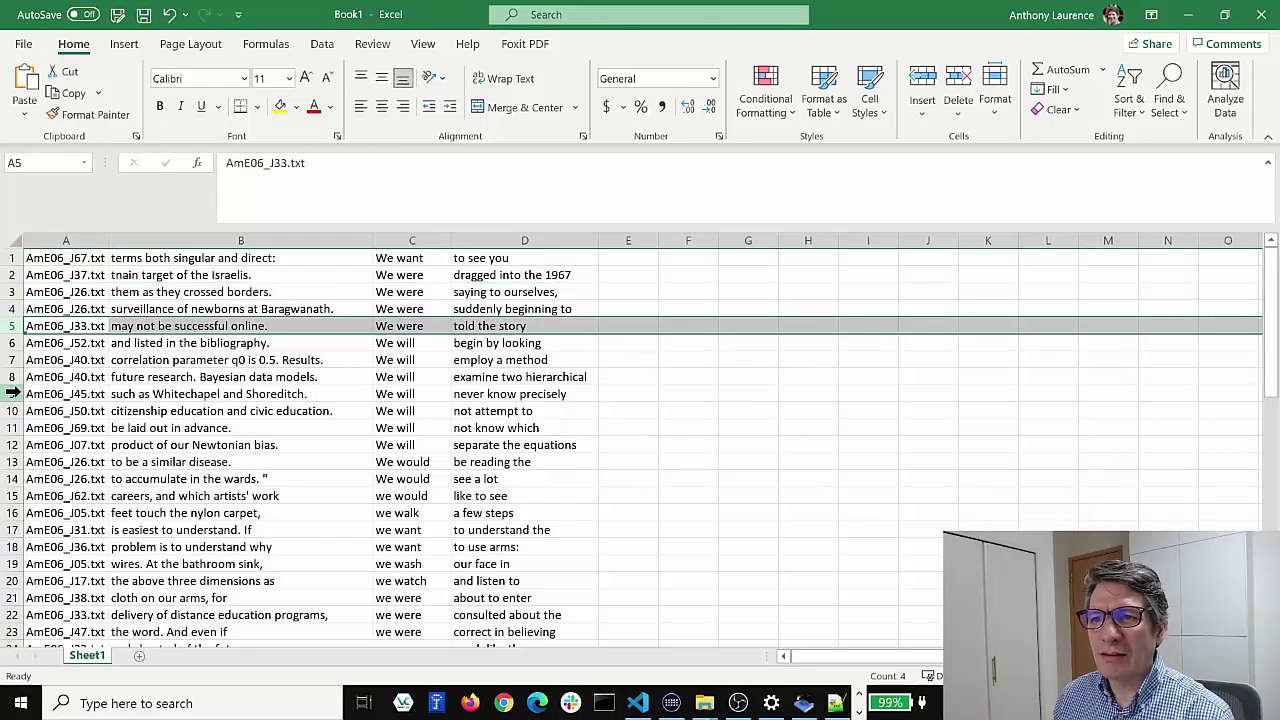
left_click(10, 394)
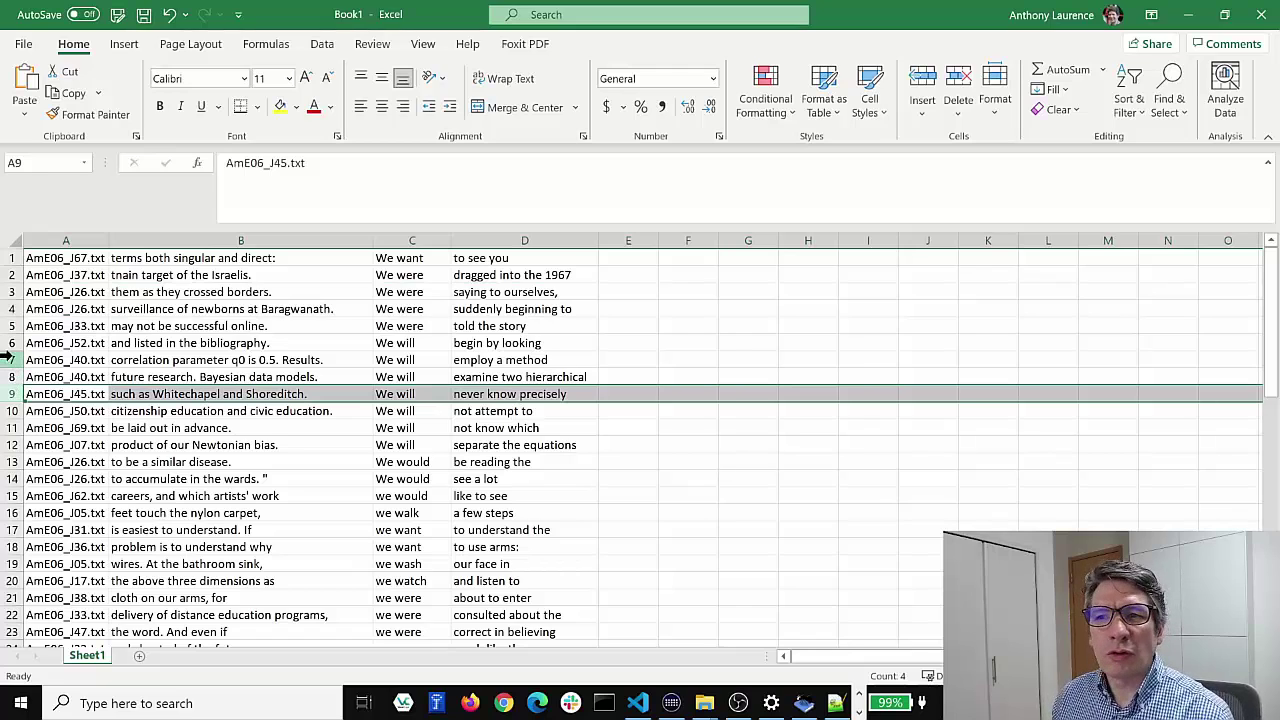
- Close the Excel workbook without saving and close the text editor showing kwic_results.txt
left_click(1261, 14)
left_click(710, 449)
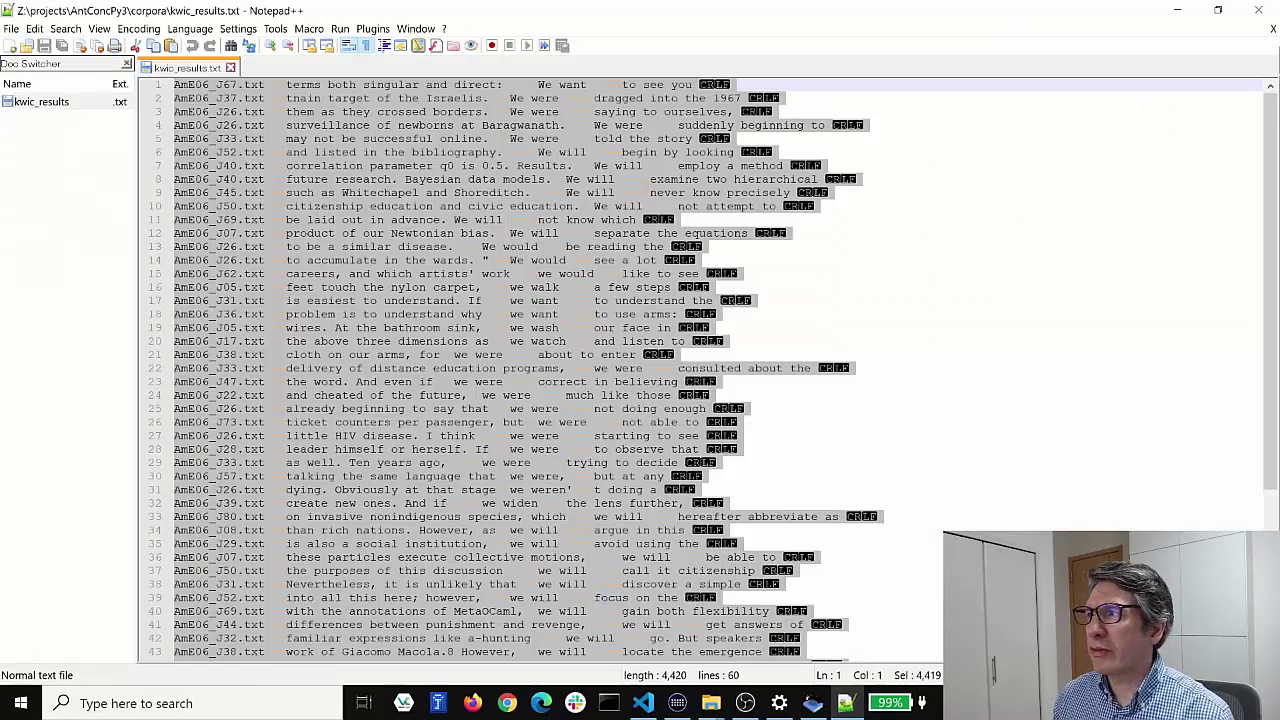
left_click(1258, 10)
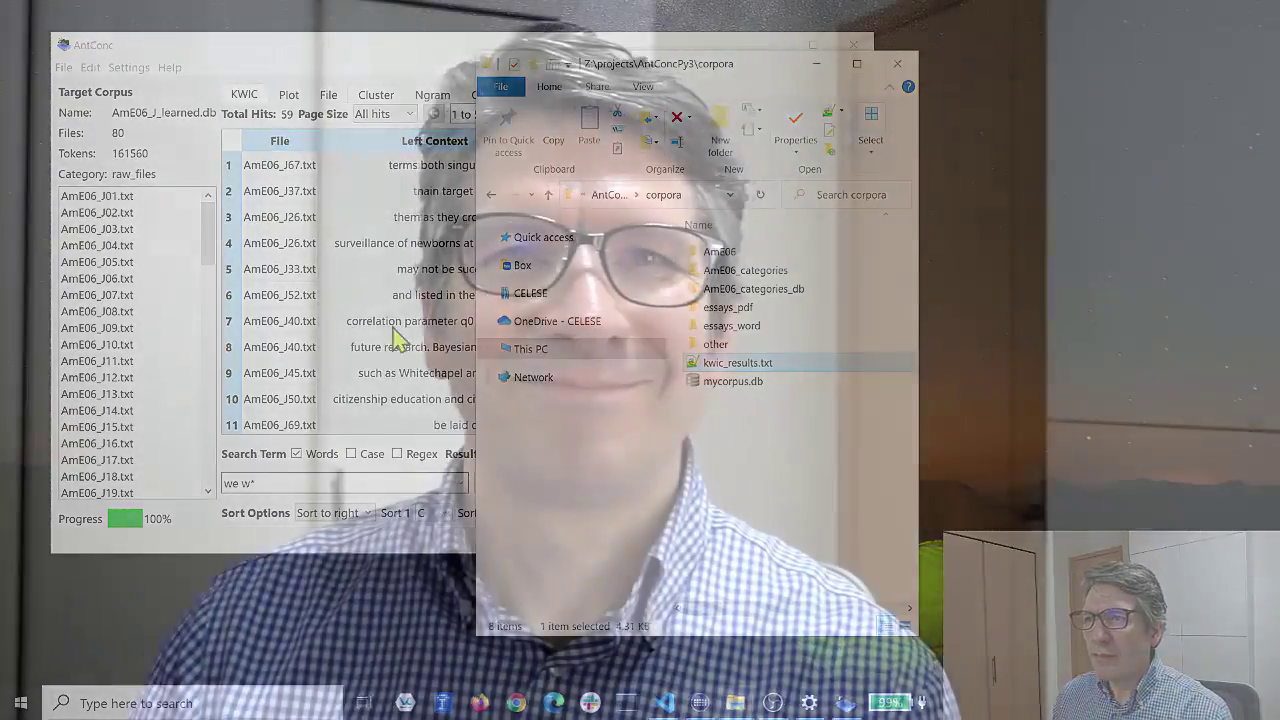